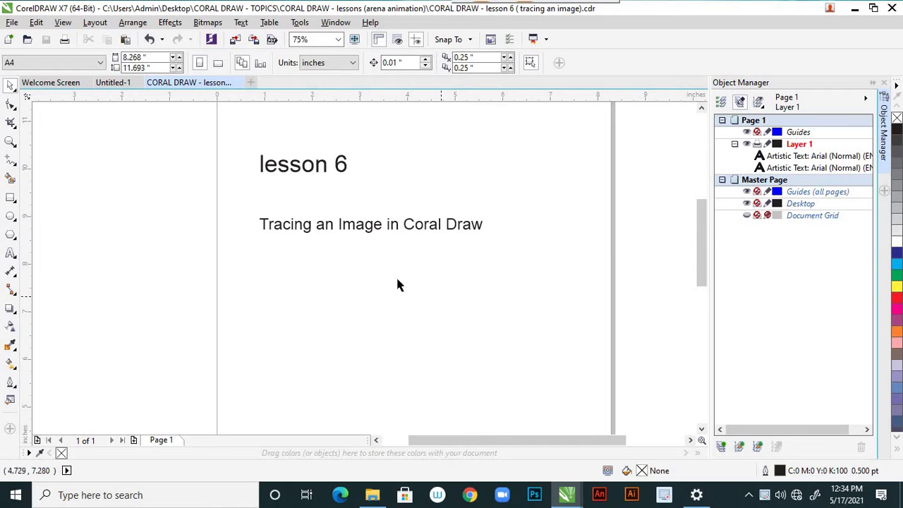
scroll(384, 227, "down", 2)
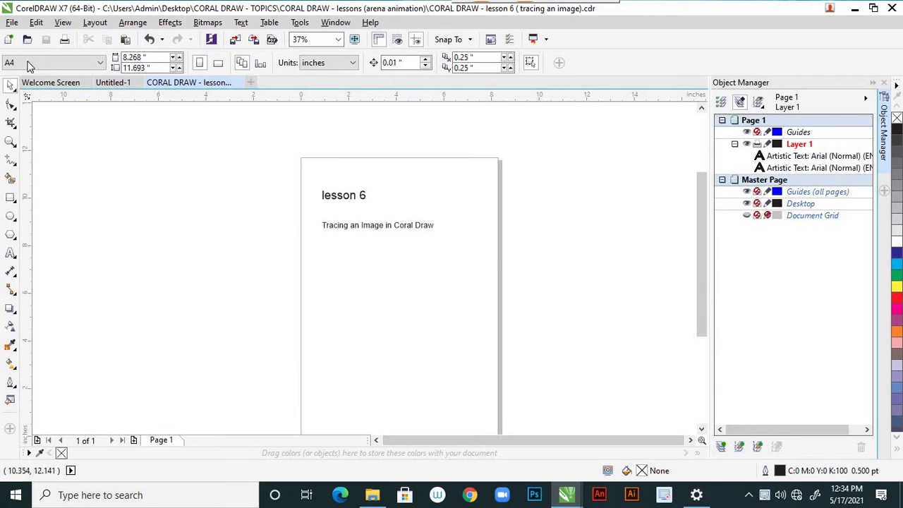
left_click(13, 22)
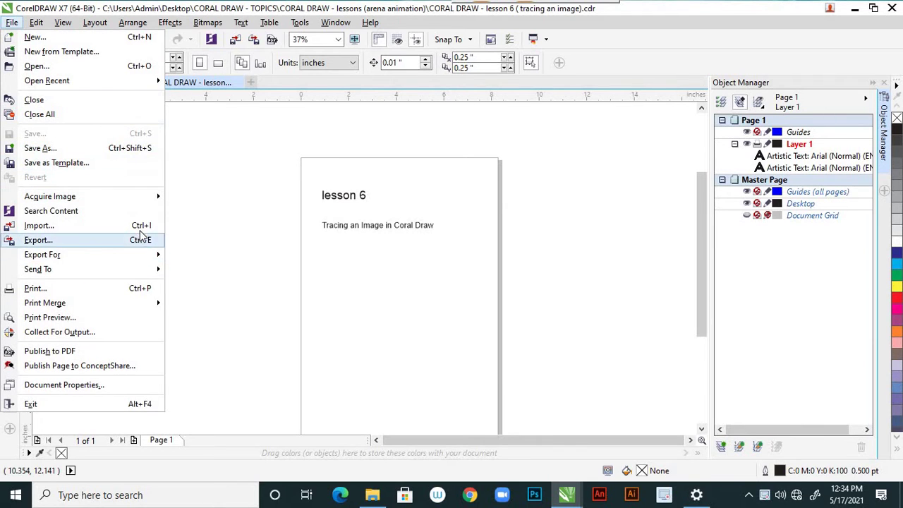
left_click(146, 226)
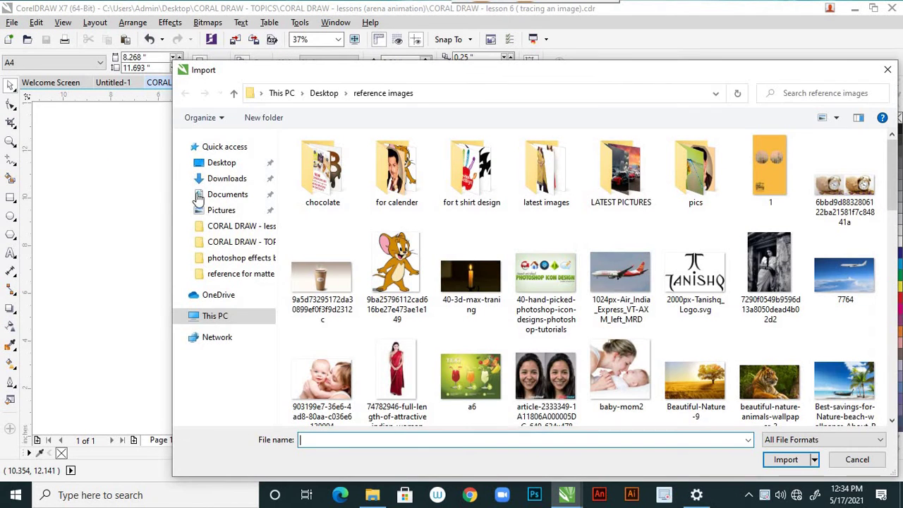
left_click(220, 164)
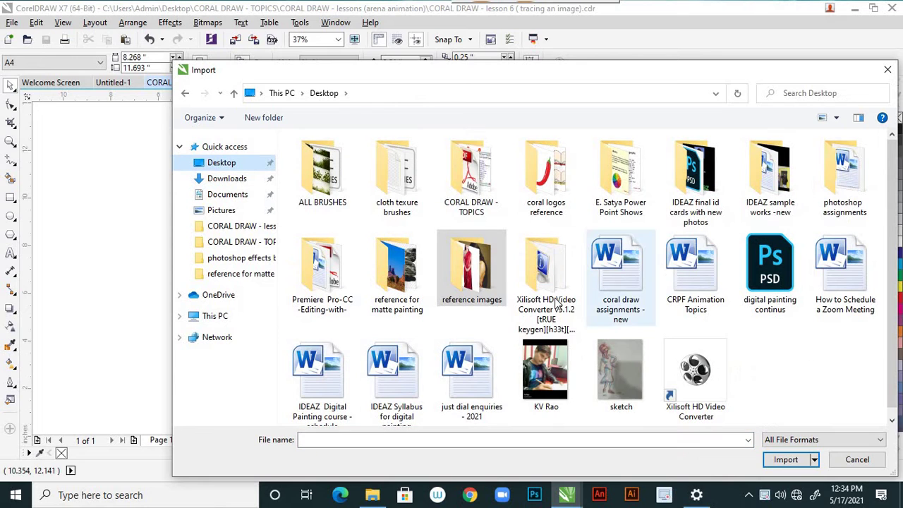
left_click(617, 367)
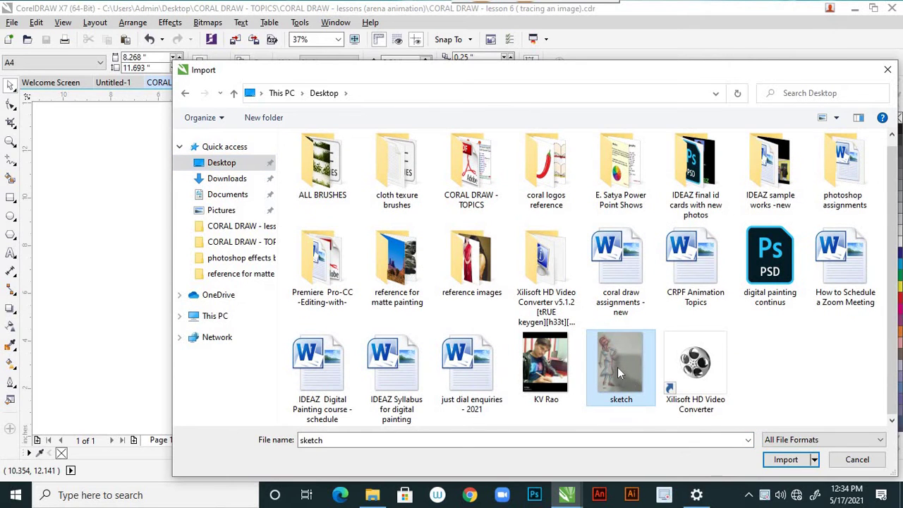
left_click(785, 459)
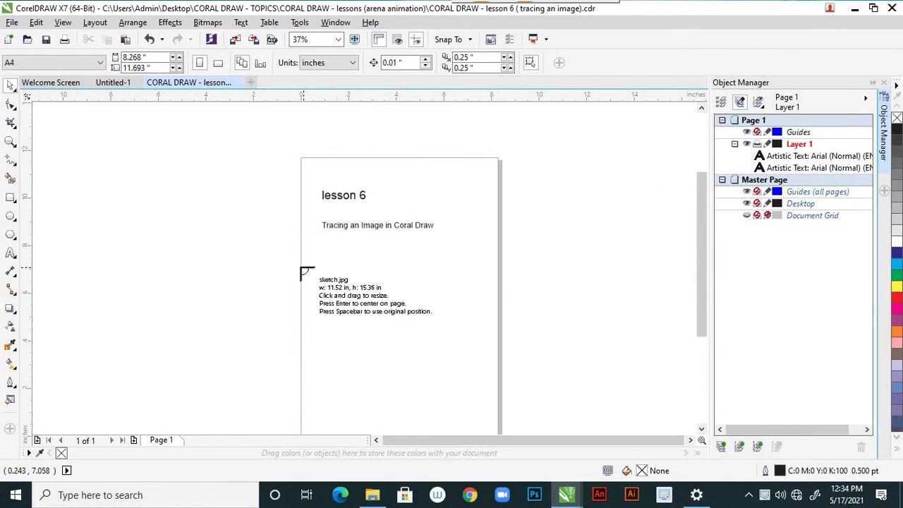
left_click(210, 223)
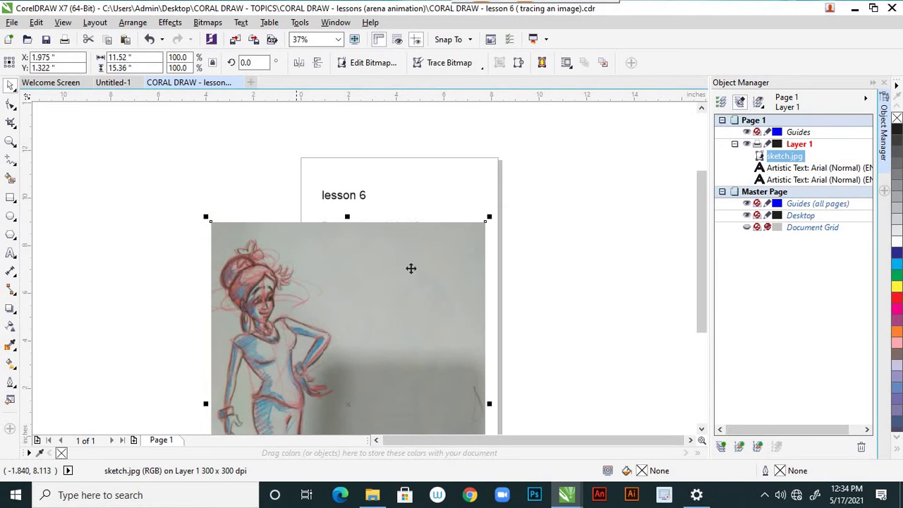
mouse_move(418, 270)
left_mouse_down()
mouse_move(508, 226)
mouse_move(475, 234)
mouse_move(578, 222)
mouse_move(525, 297)
left_mouse_up()
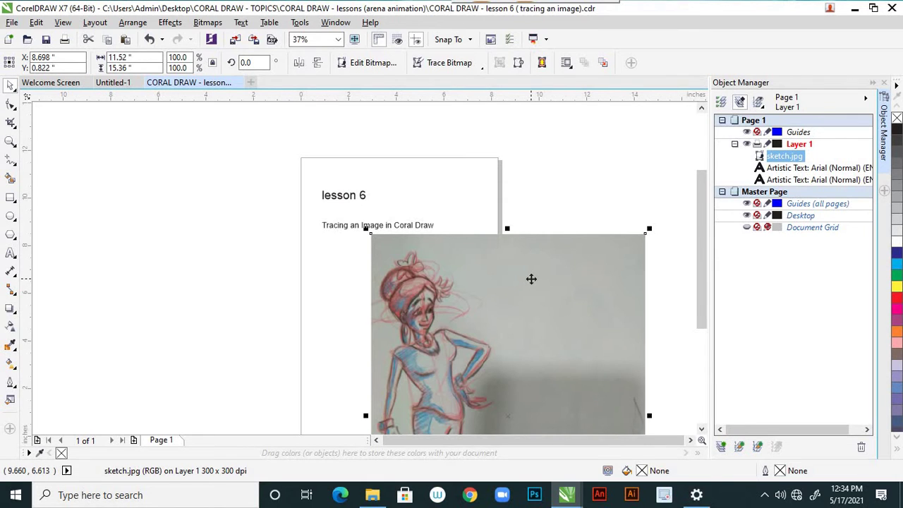
key("Delete")
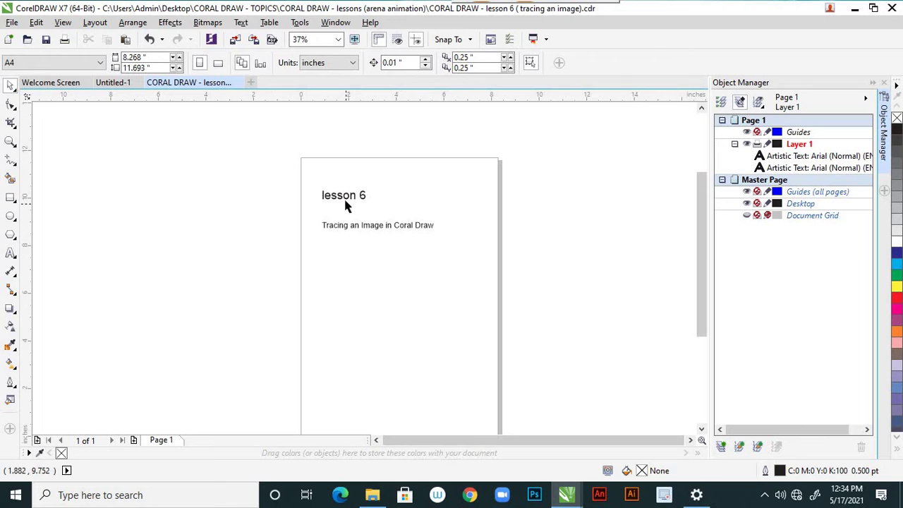
- Create a new portrait A4 document with the default CMYK, 300 dpi settings
left_click(12, 22)
left_click(32, 38)
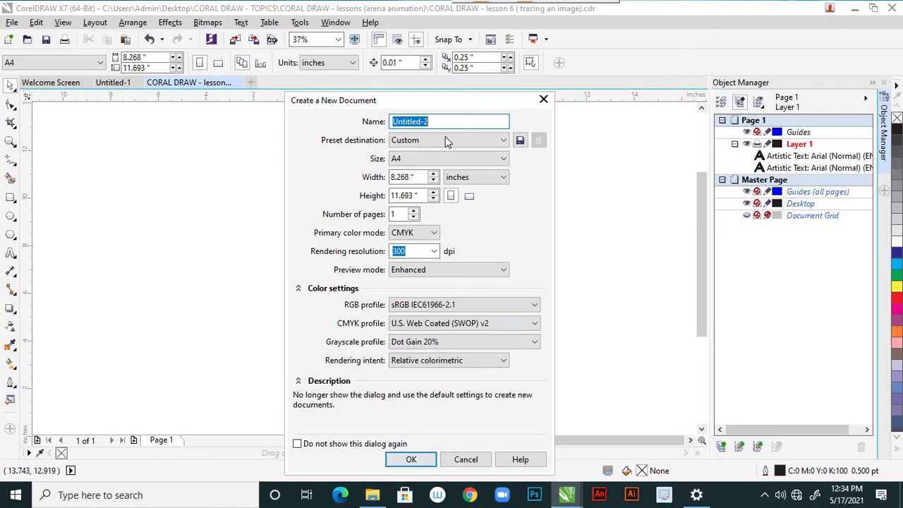
left_click(411, 459)
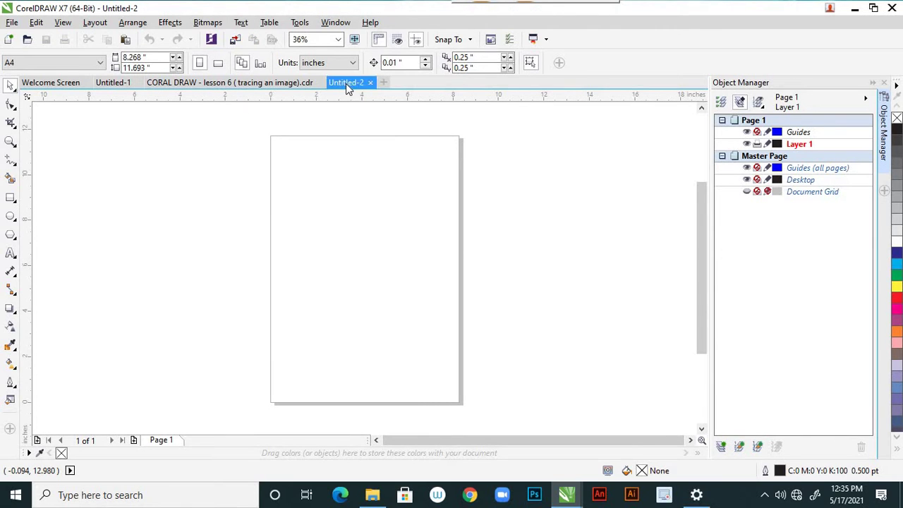
- Import the sketch image from the Desktop and place it near the page's upper-left corner at original size
left_click(13, 23)
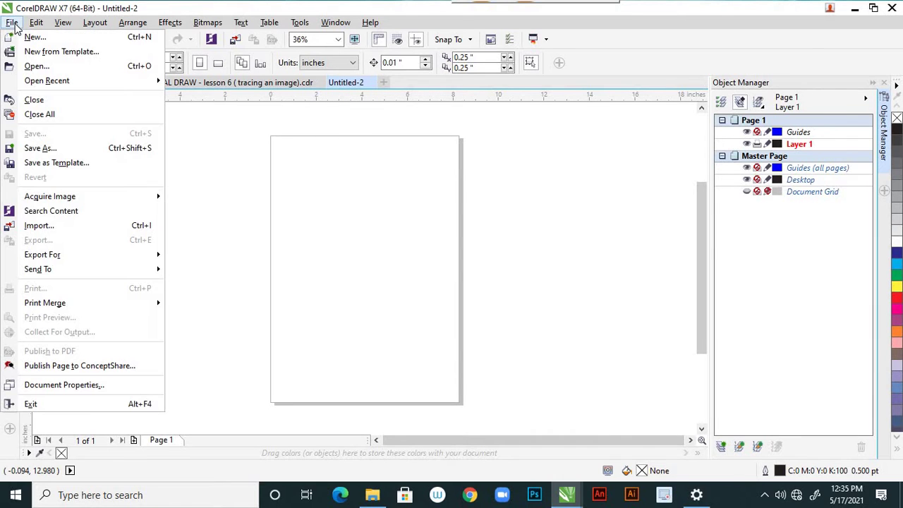
left_click(84, 225)
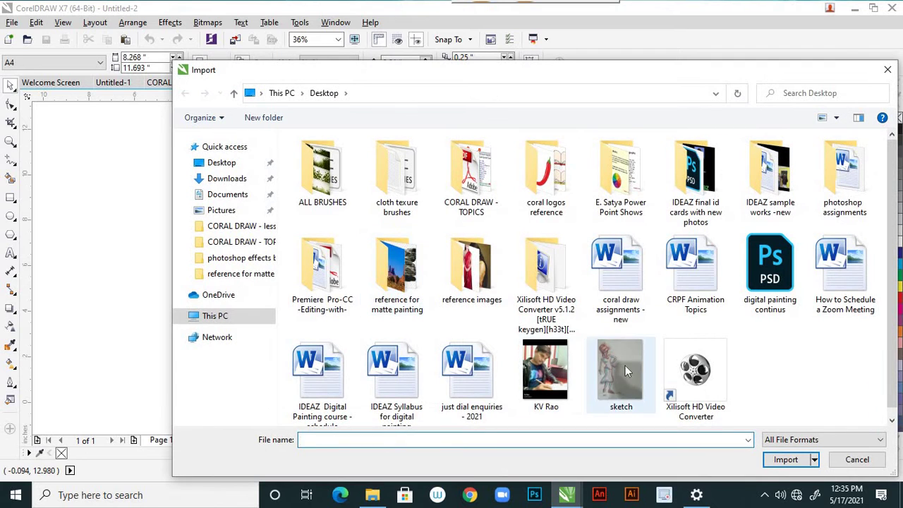
left_click(625, 366)
left_click(775, 460)
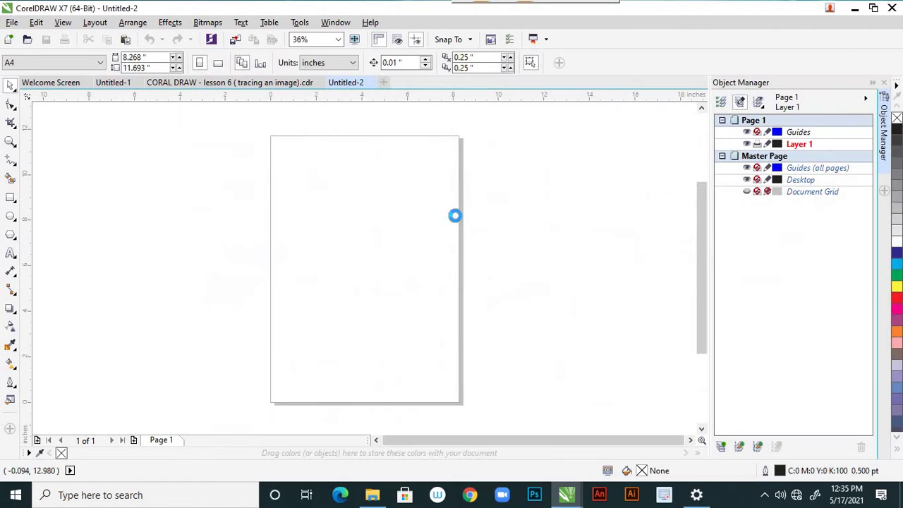
left_click(277, 156)
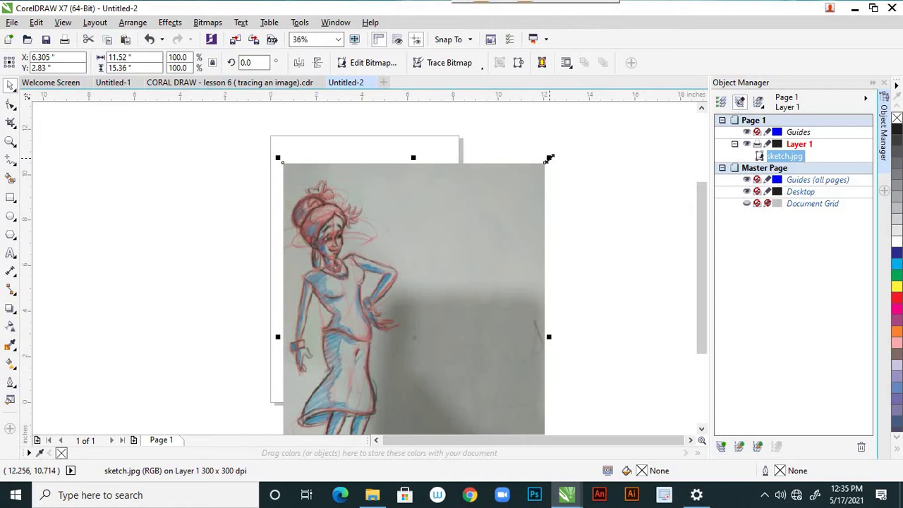
- Scale the sketch proportionally to about 7.1 by 9.5 inches and position it within the page borders
left_click_drag(548, 160, 495, 229)
left_click_drag(414, 259, 389, 238)
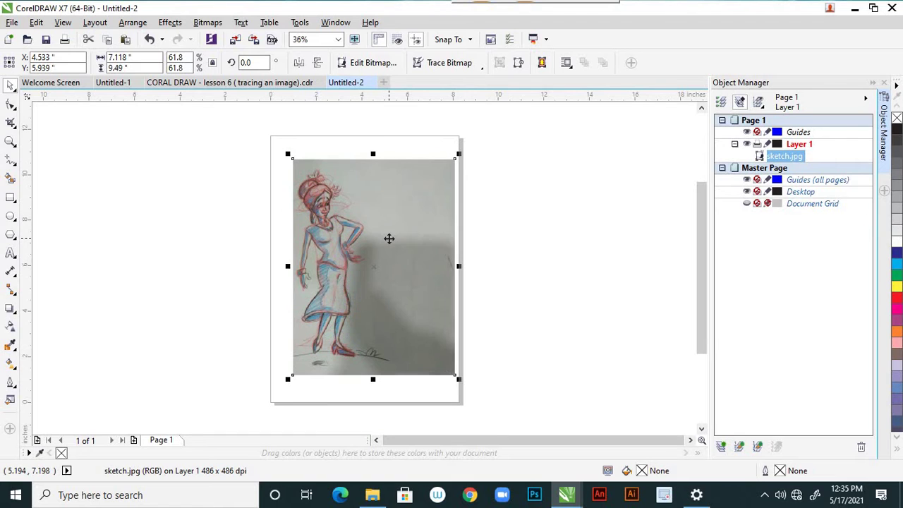
scroll(288, 244, "up", 2)
left_click(203, 214)
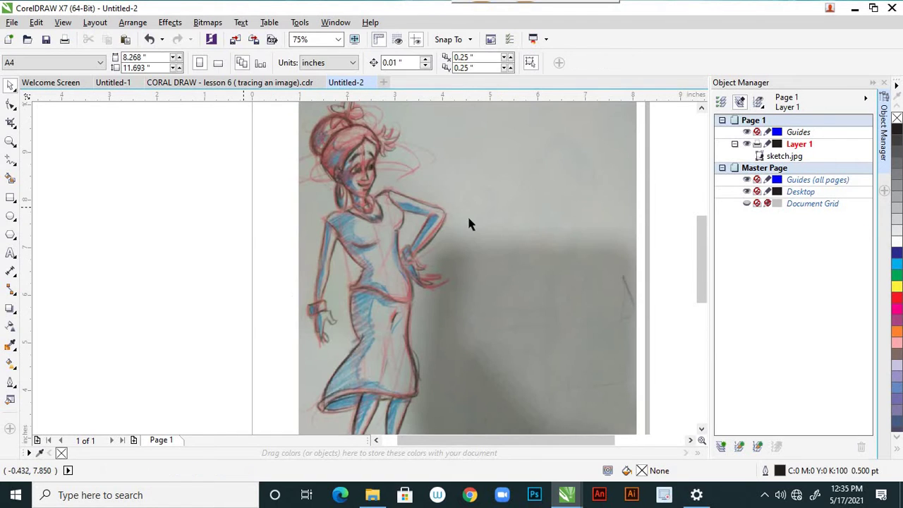
scroll(465, 223, "down", 2)
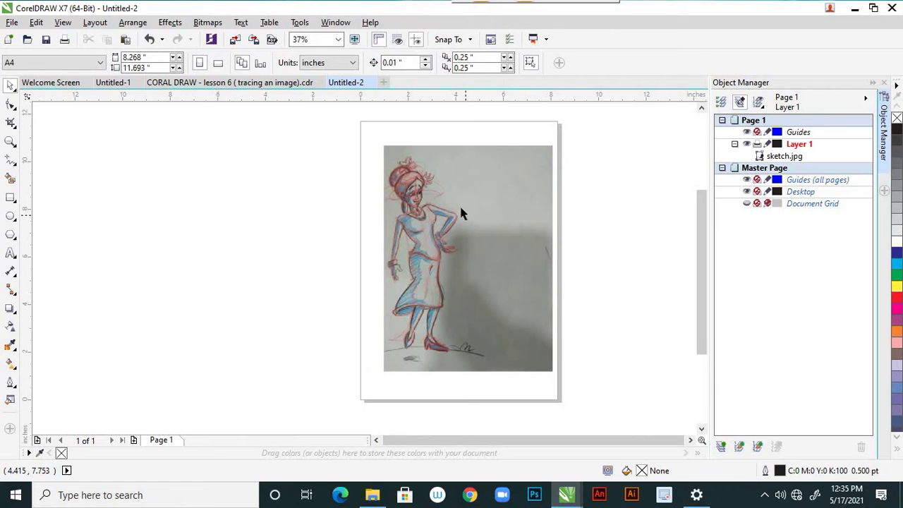
scroll(458, 200, "up", 2)
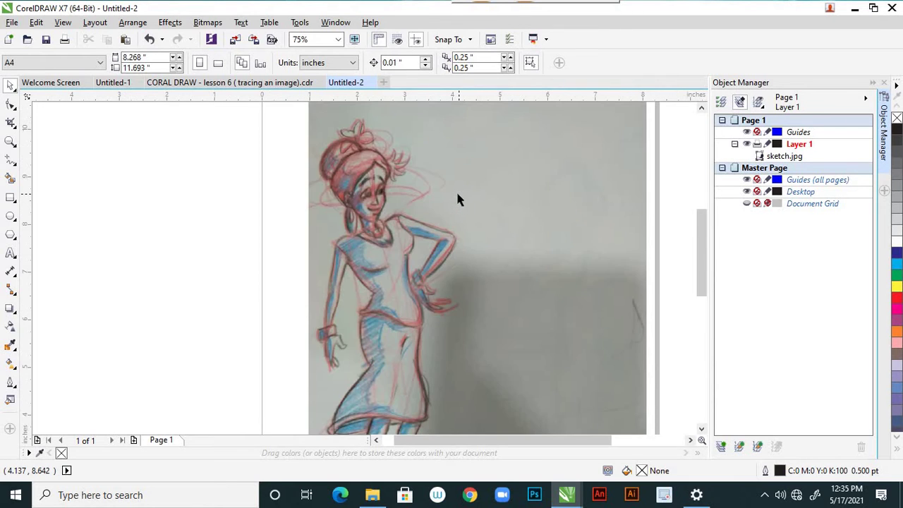
scroll(457, 201, "down", 2)
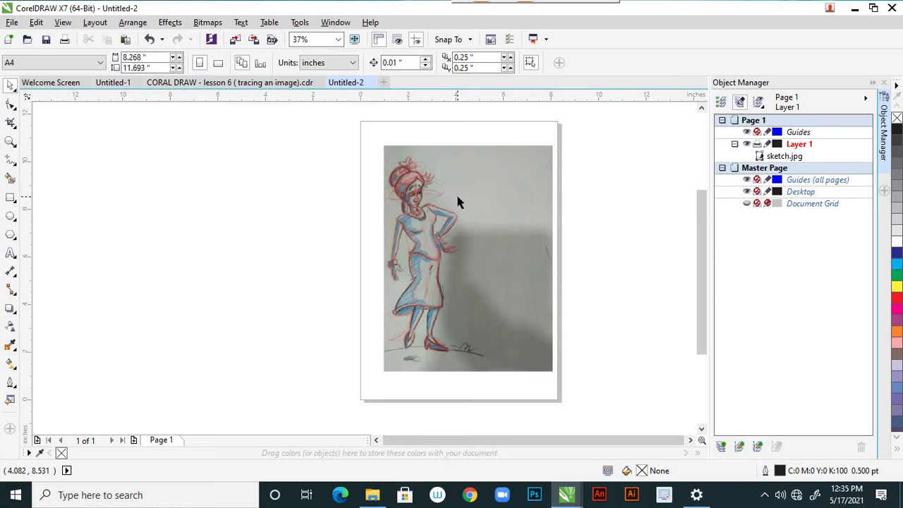
scroll(457, 198, "up", 2)
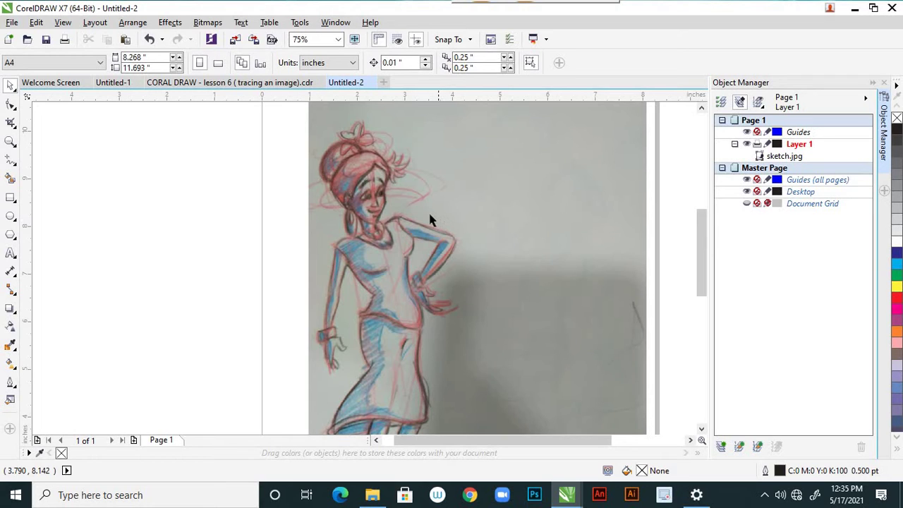
scroll(430, 212, "down", 2)
- Apply a uniform transparency of 50 to the sketch image with the Transparency tool, then deselect it
left_click(430, 211)
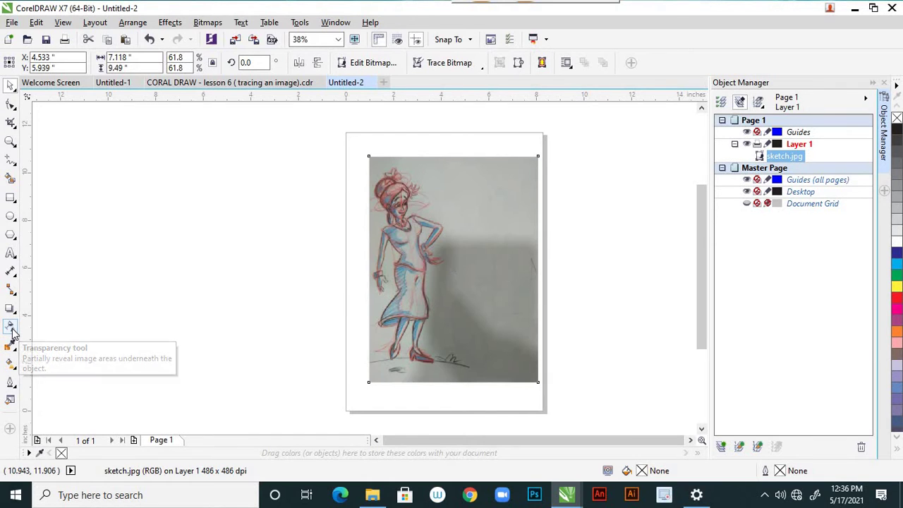
left_click(12, 329)
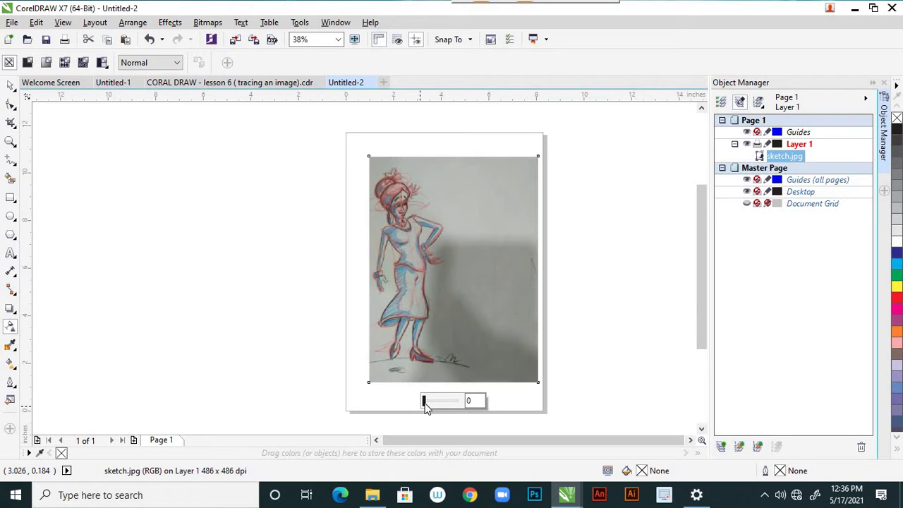
left_click_drag(425, 403, 441, 405)
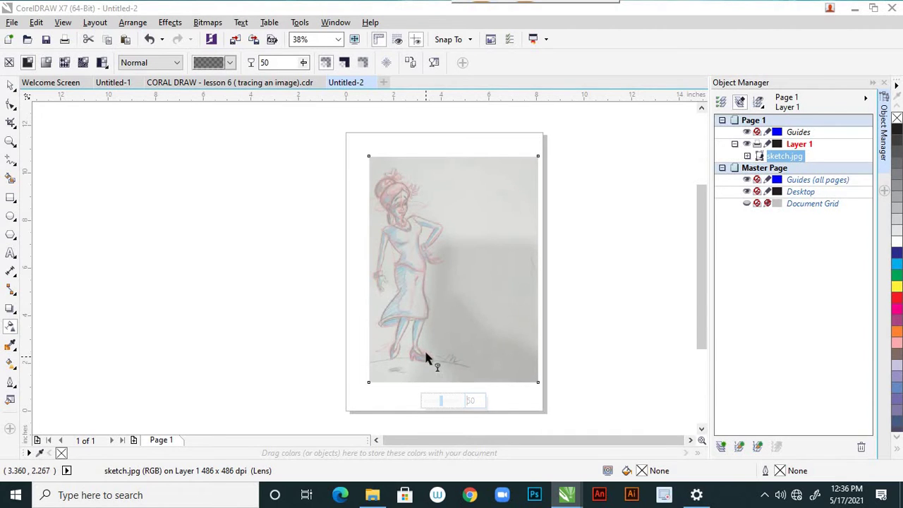
left_click(12, 85)
left_click(263, 250)
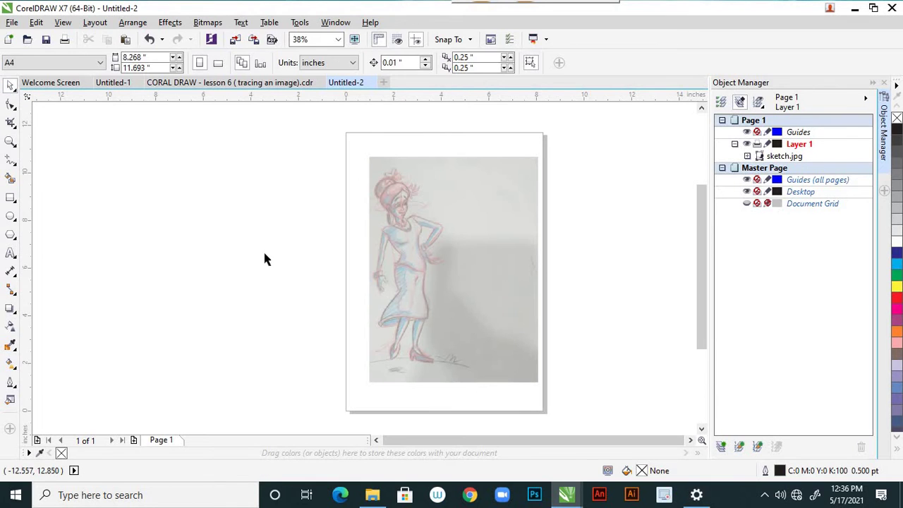
- Lock the faded sketch image in place on the page
left_click(449, 275)
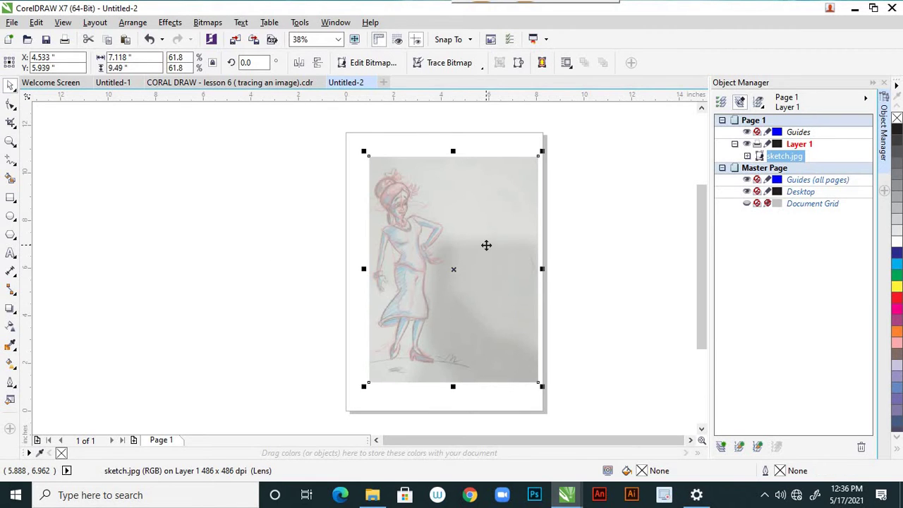
right_click(486, 244)
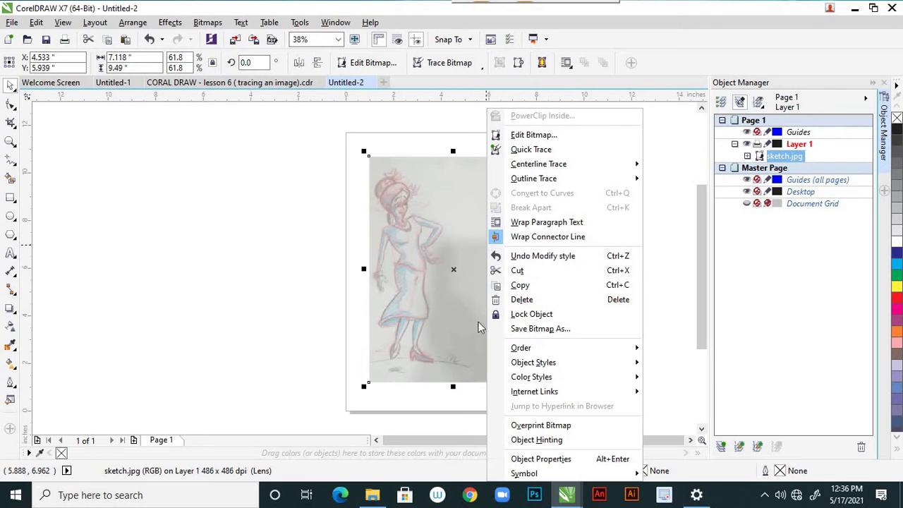
left_click(533, 319)
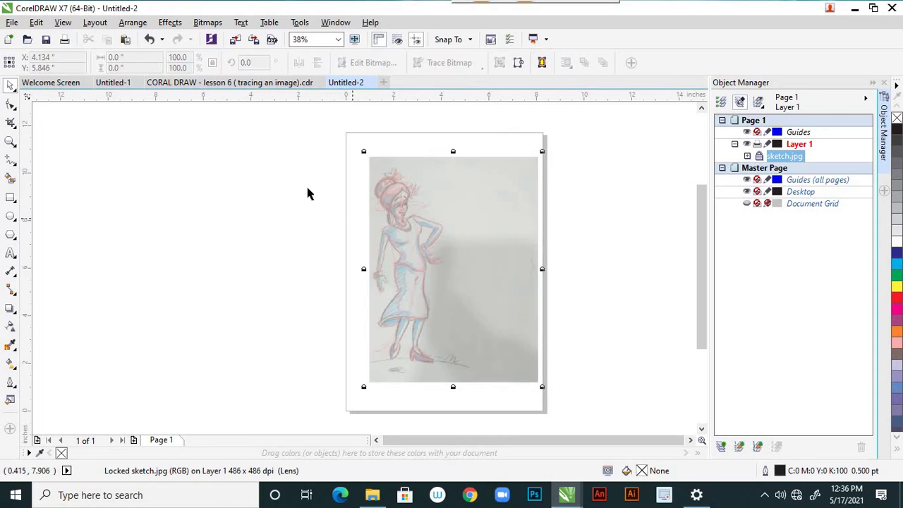
- Activate the Pen tool for tracing the woman's head in the sketch
scroll(386, 172, "up", 4)
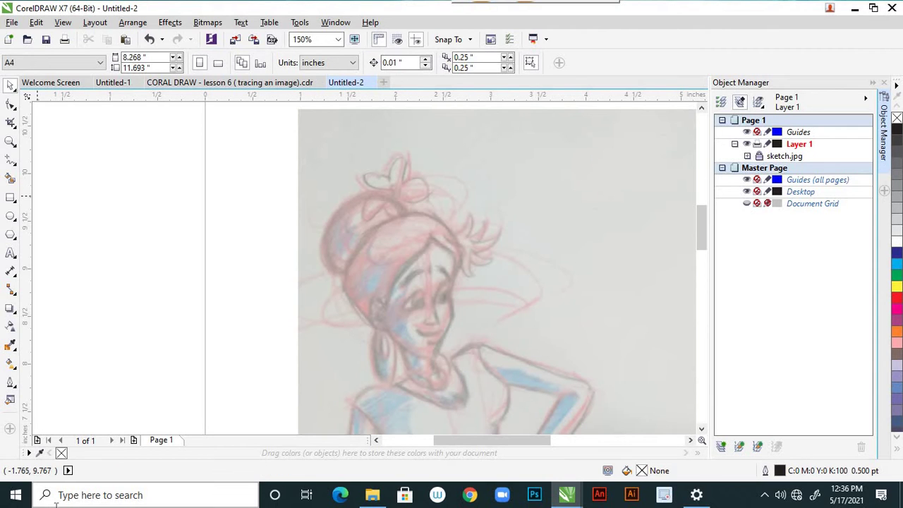
key("h")
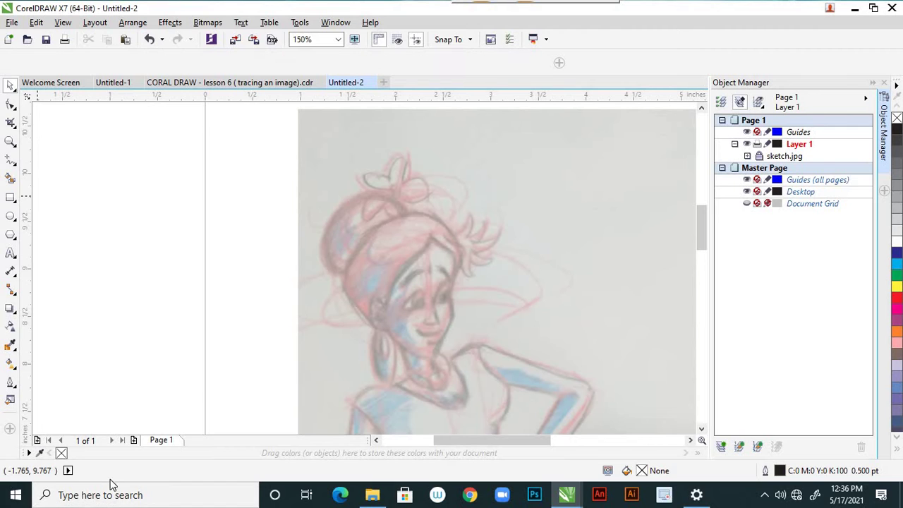
mouse_move(244, 314)
left_mouse_down()
mouse_move(238, 256)
mouse_move(222, 264)
left_mouse_up()
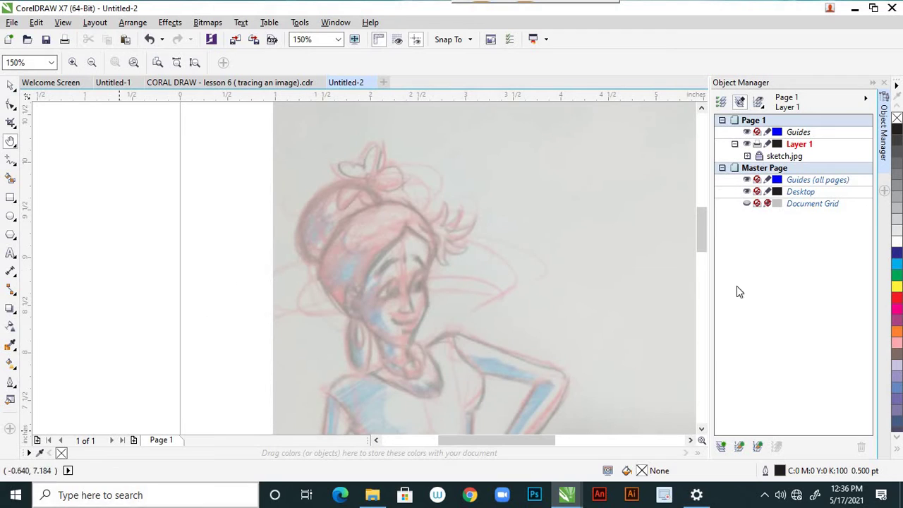
left_click(12, 165)
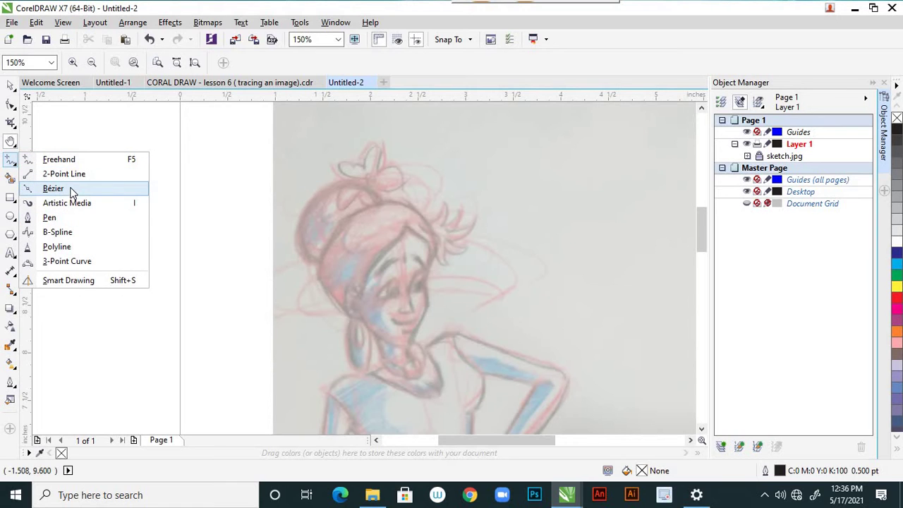
left_click(66, 223)
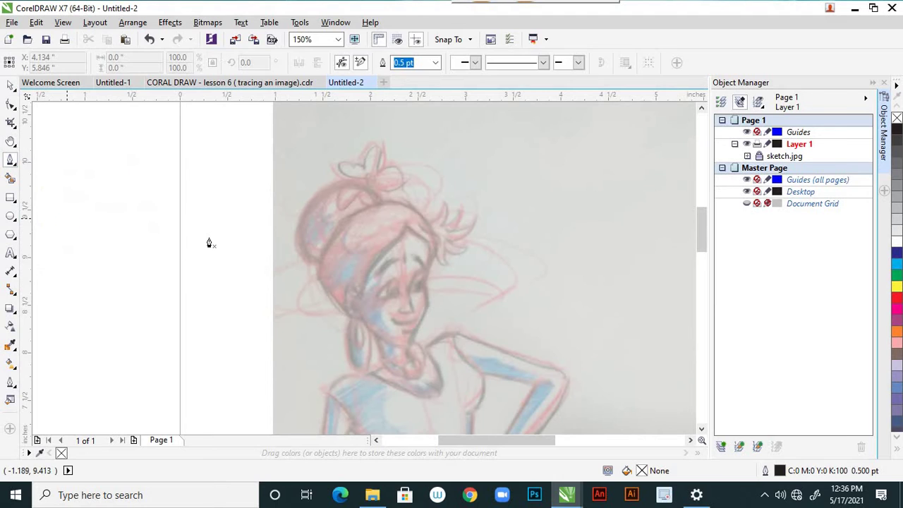
left_click(217, 225)
left_click_drag(137, 331, 179, 386)
key("Escape")
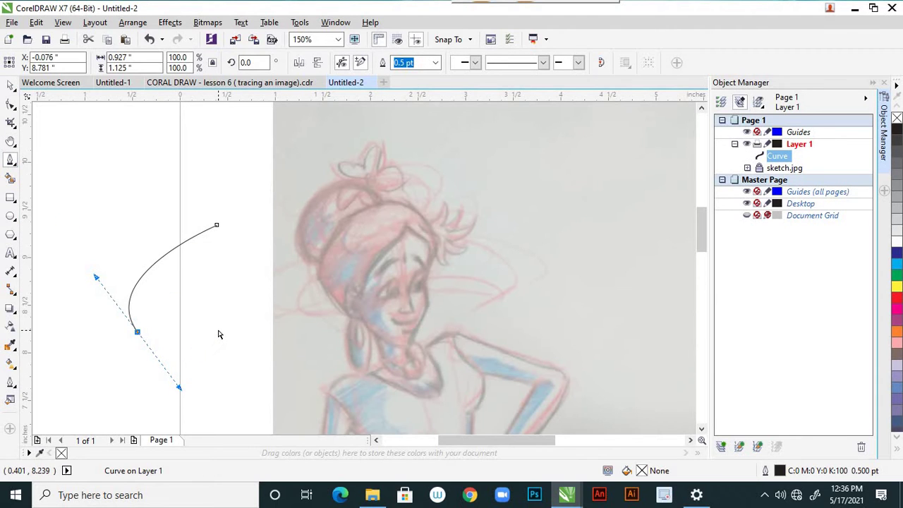
key("ctrl+z")
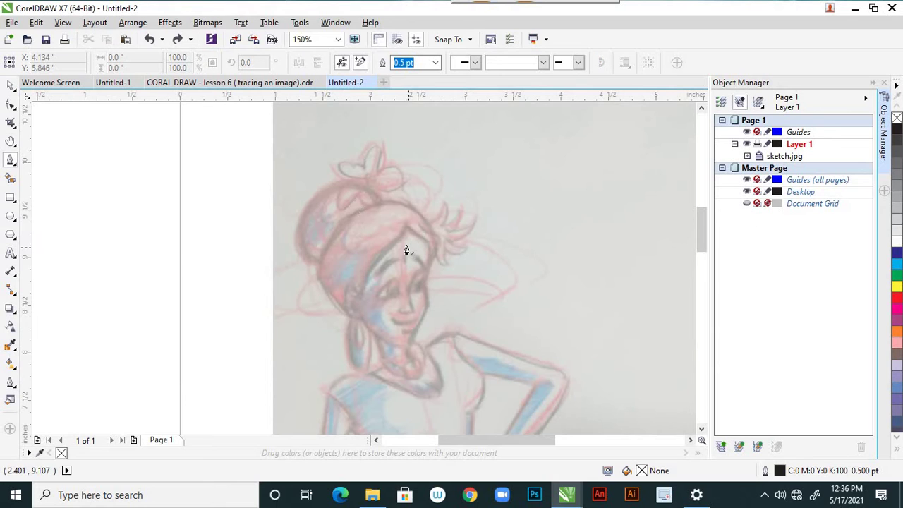
- Trace the hair bun with the Pen tool as a closed curve of three nodes, about 0.93 by 0.81 inches
mouse_move(703, 226)
left_mouse_down()
mouse_move(702, 263)
mouse_move(700, 225)
left_mouse_up()
scroll(382, 209, "up", 2)
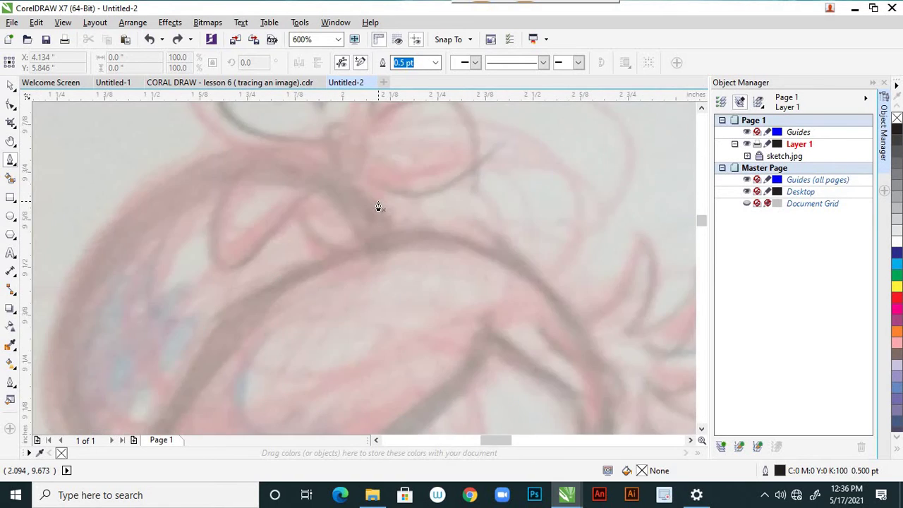
scroll(378, 208, "down", 1)
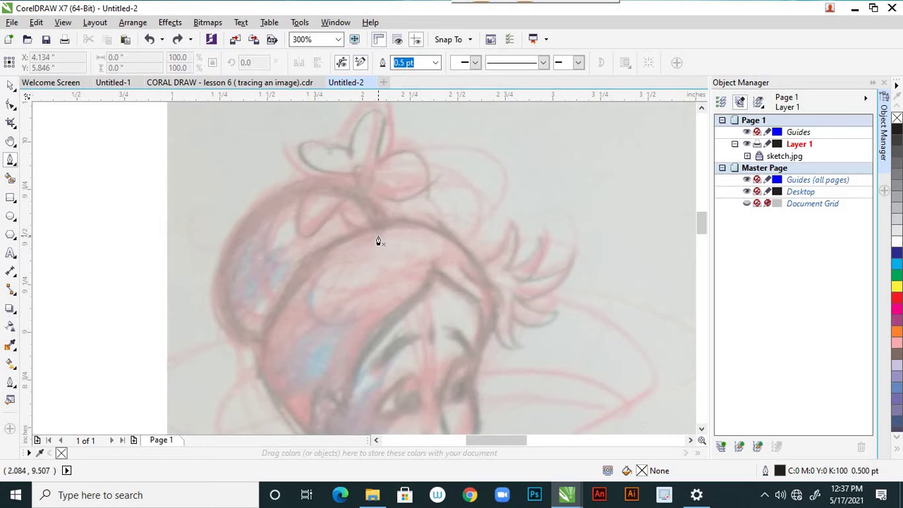
left_click(379, 236)
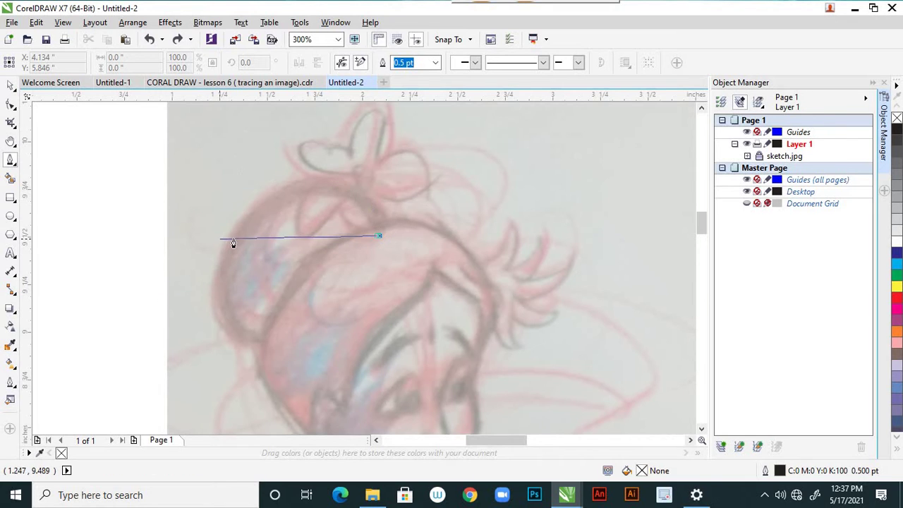
left_click_drag(237, 237, 140, 352)
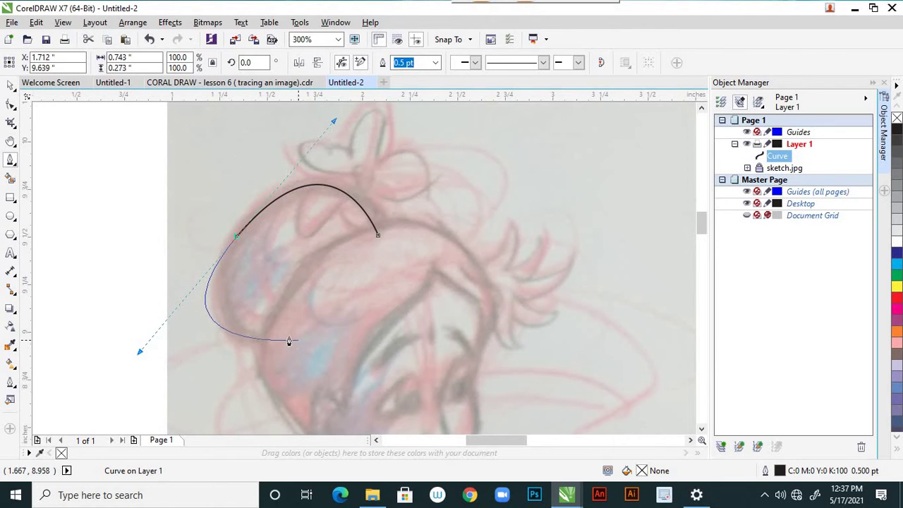
left_click(280, 342)
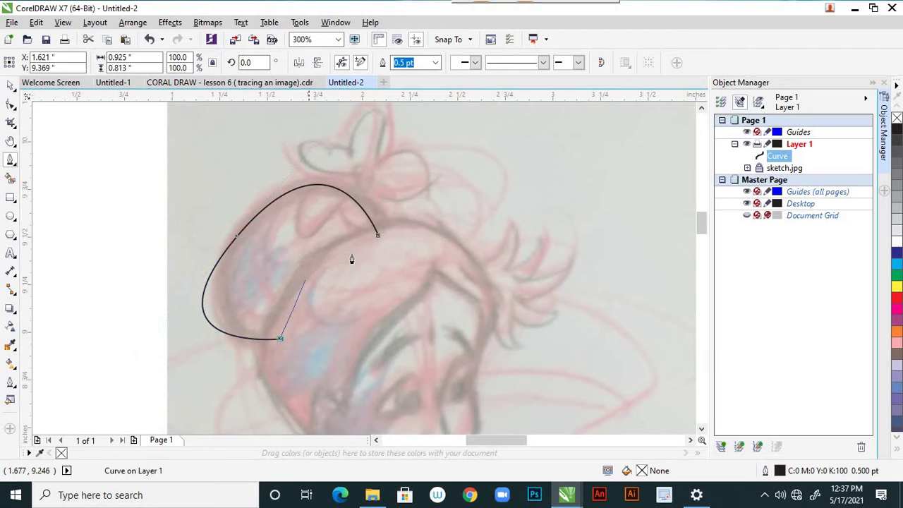
left_click_drag(398, 236, 289, 281)
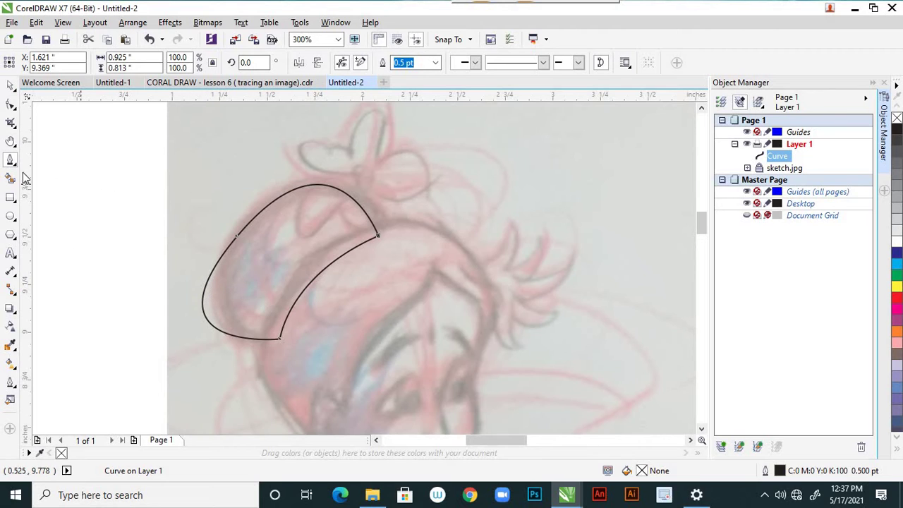
left_click(12, 107)
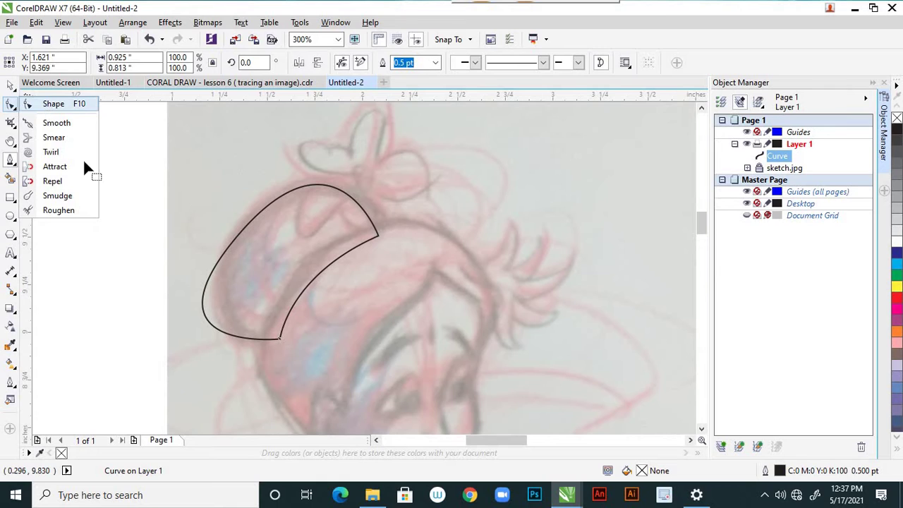
key("F10")
left_click_drag(169, 264, 233, 351)
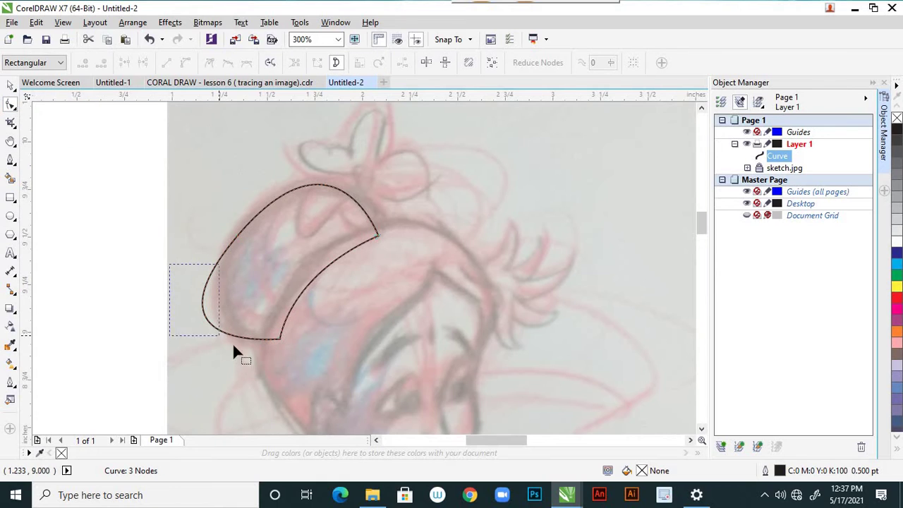
left_click(277, 336)
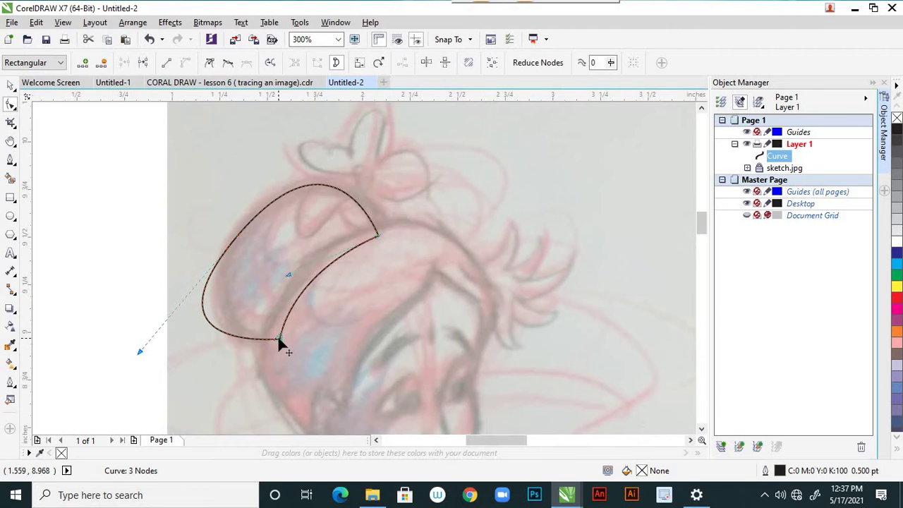
left_click(12, 86)
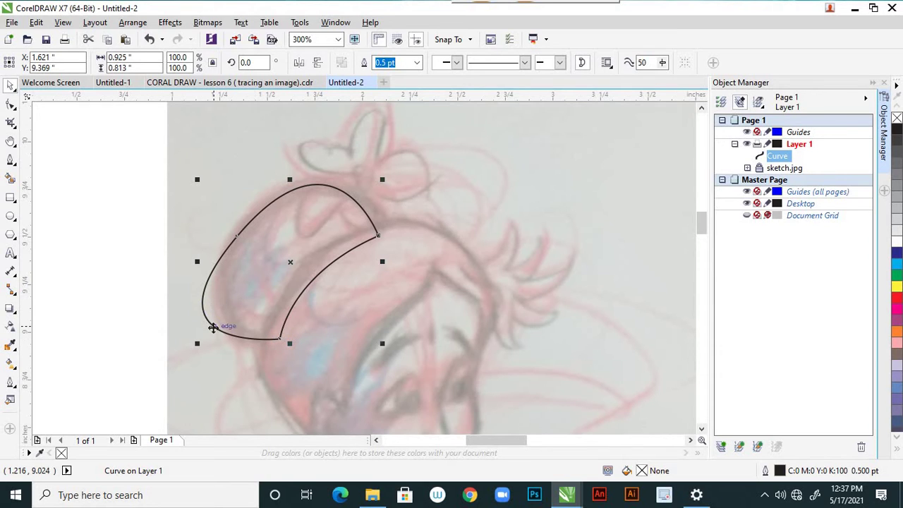
- Reshape the bun outline with the Shape tool, adjusting its handles and curved segments to match the sketch, and deselect it
left_click(11, 104)
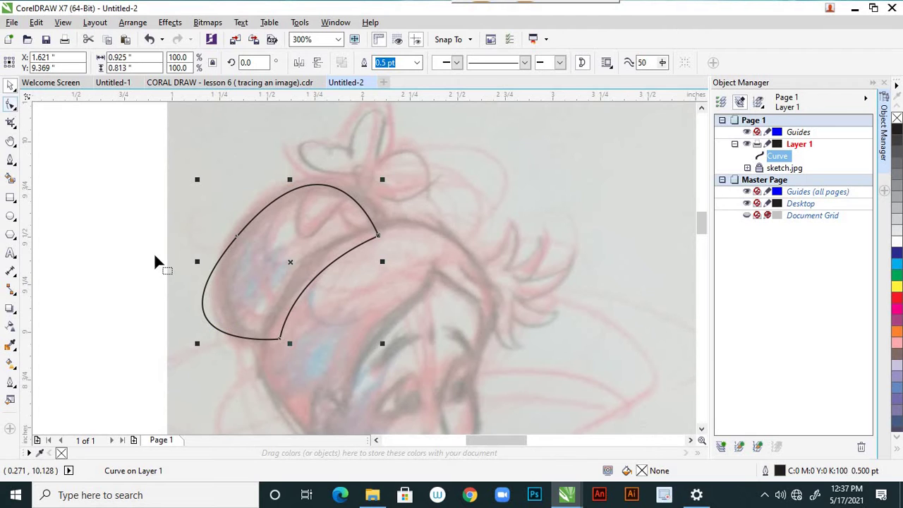
key("Home")
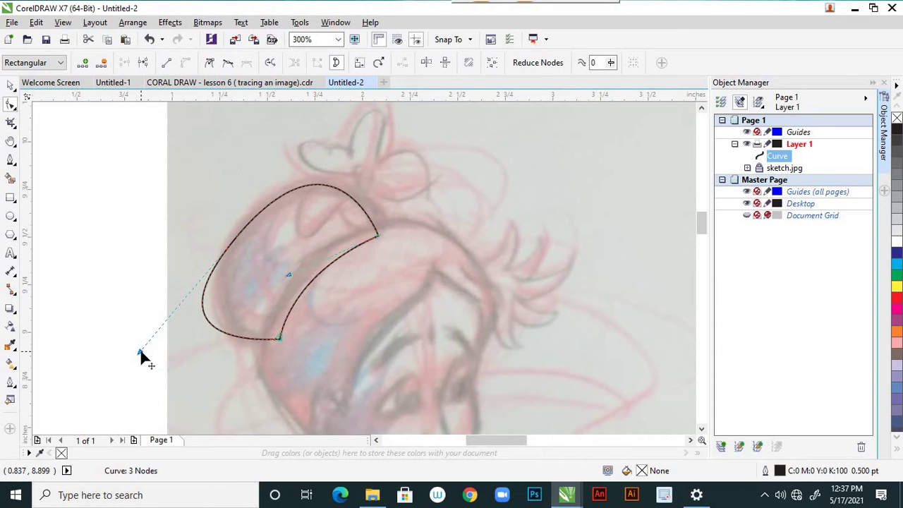
left_click_drag(141, 353, 163, 337)
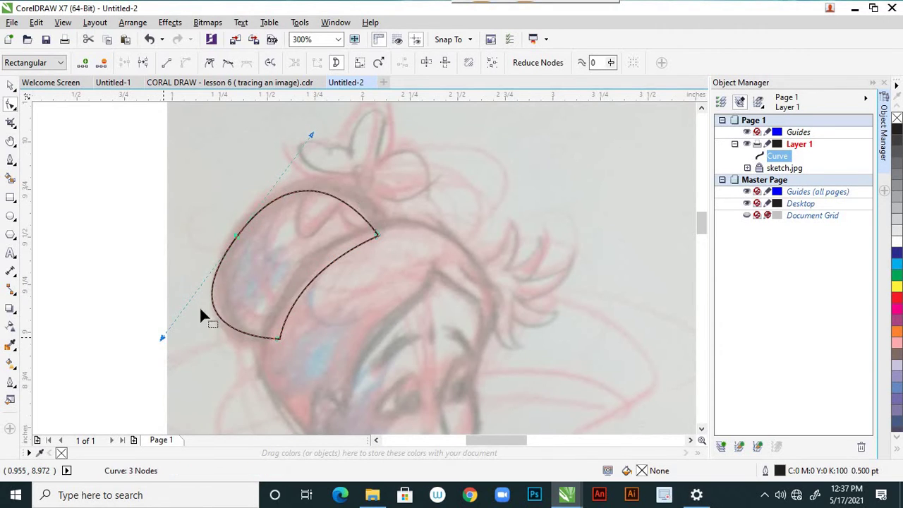
left_click_drag(323, 195, 327, 186)
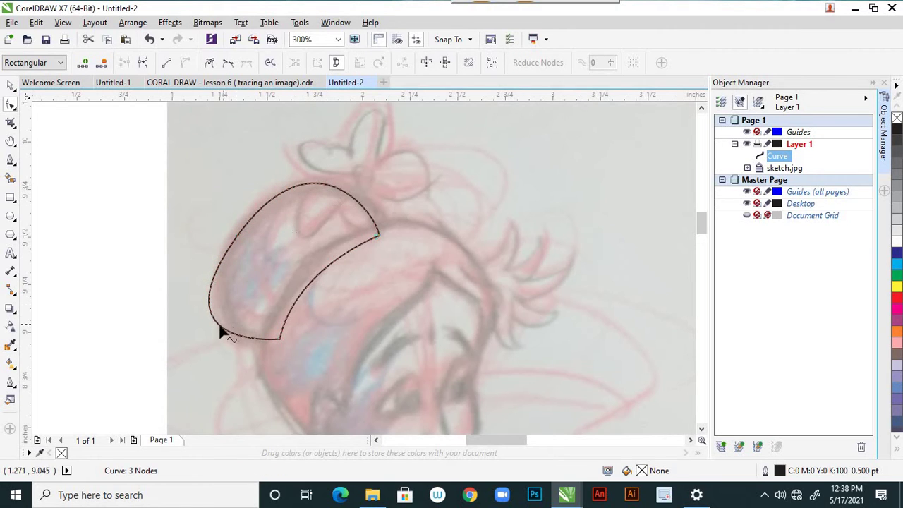
left_click_drag(212, 319, 220, 315)
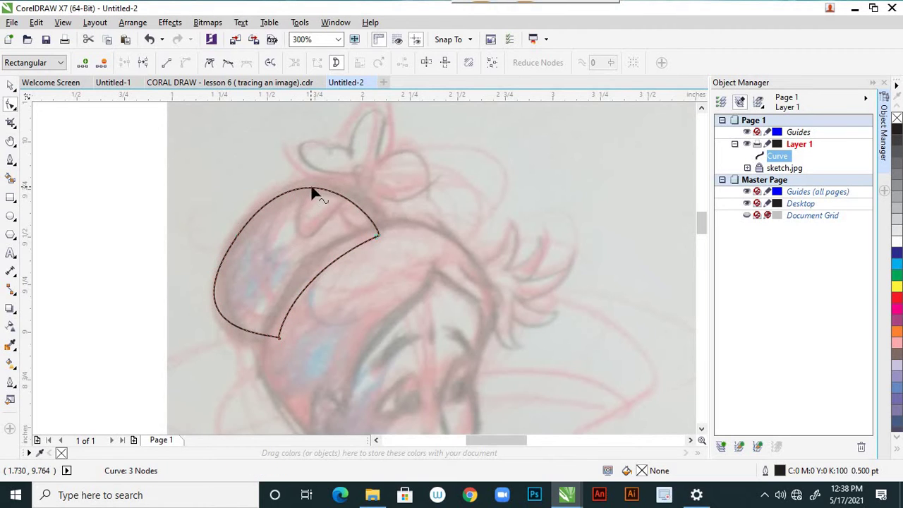
left_click_drag(311, 188, 314, 182)
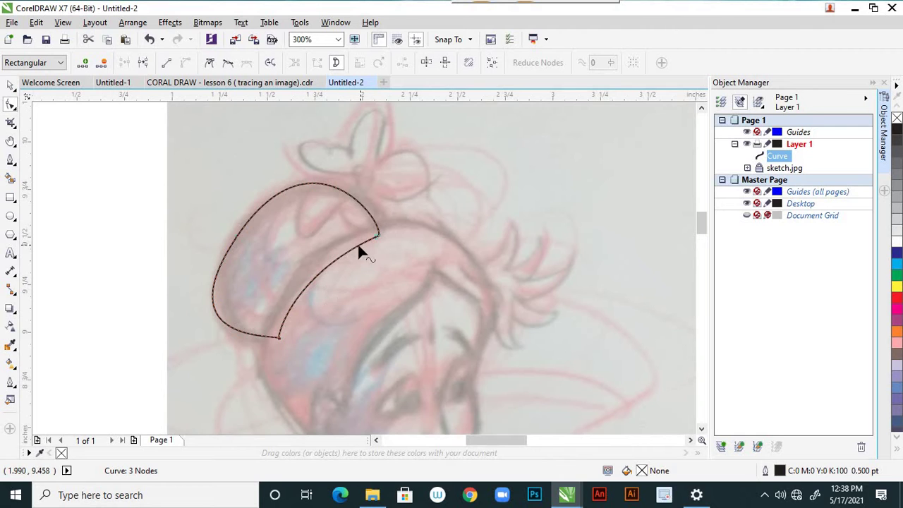
scroll(361, 236, "up", 2)
scroll(393, 229, "down", 1)
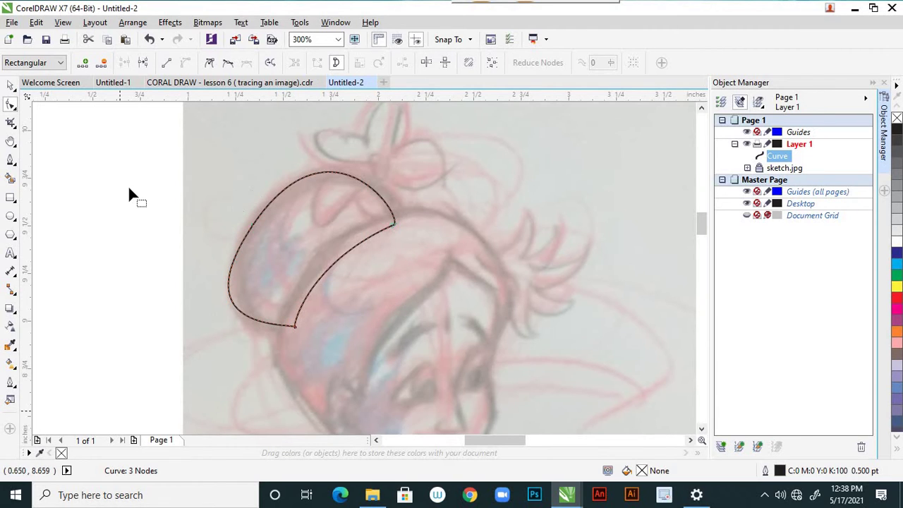
left_click(10, 86)
left_click(381, 275)
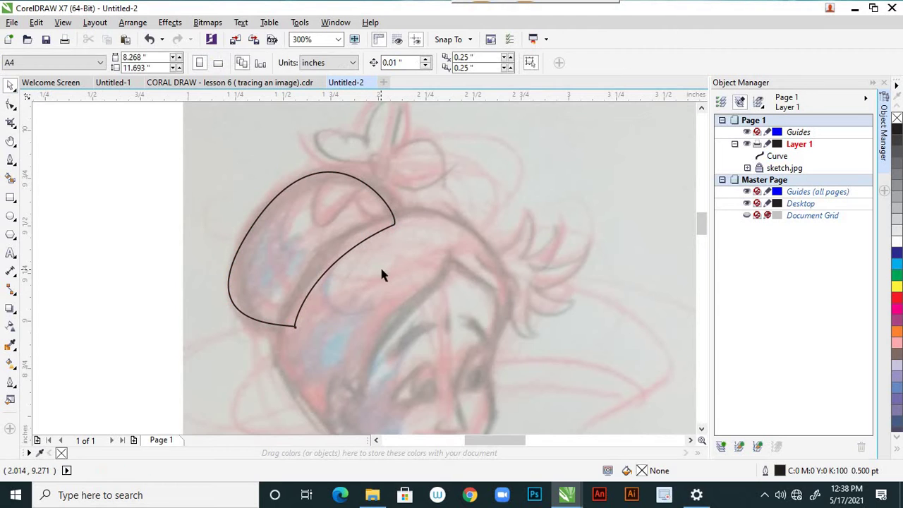
- Trace the hair's back edge with the Pen tool from the crown down past the bun and remove the end node's outgoing handle
left_click(10, 160)
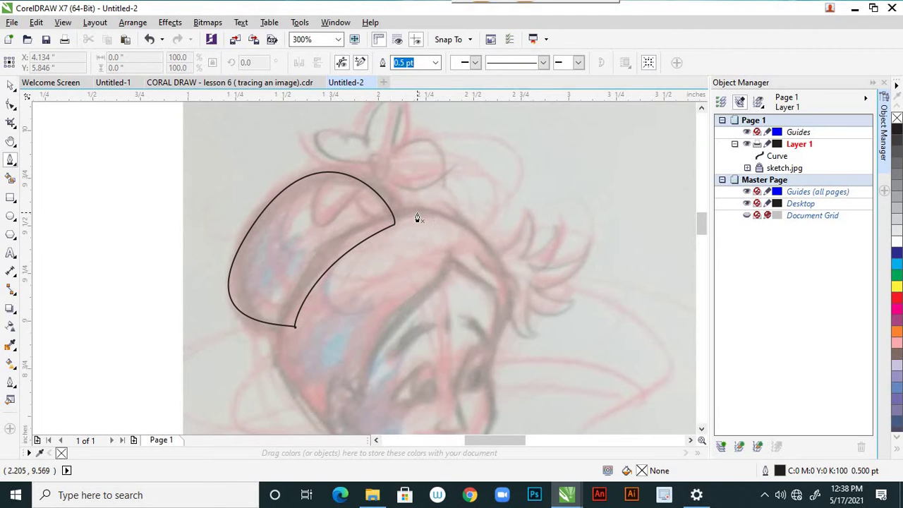
left_click(416, 213)
left_click_drag(279, 361, 271, 407)
scroll(286, 429, "down", 3)
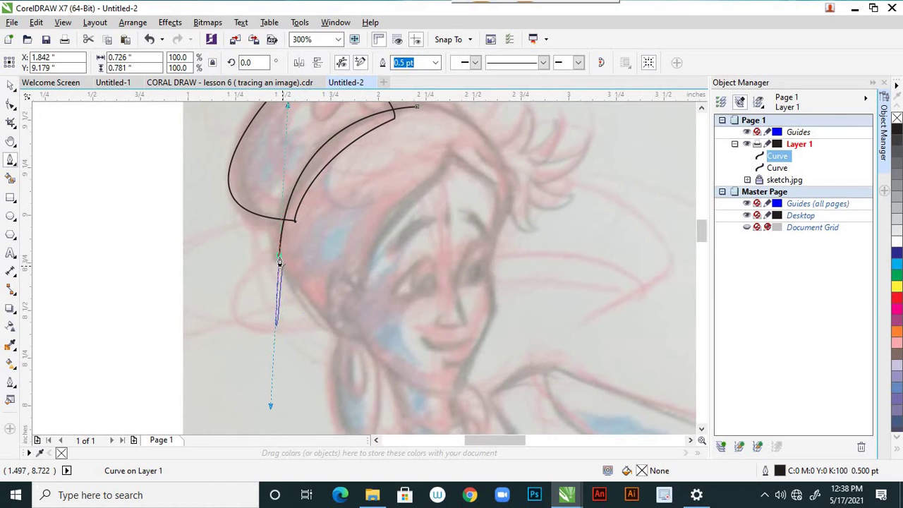
scroll(292, 268, "up", 3)
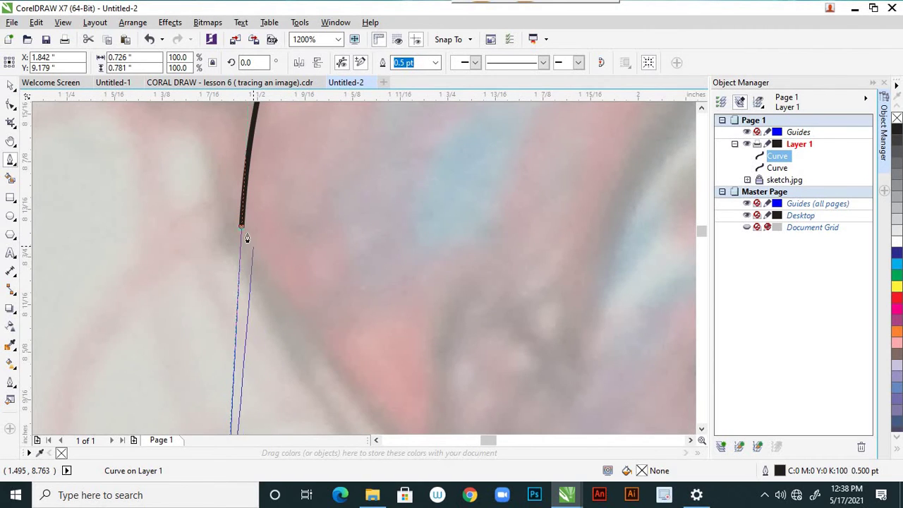
scroll(413, 252, "down", 3)
scroll(421, 275, "up", 2)
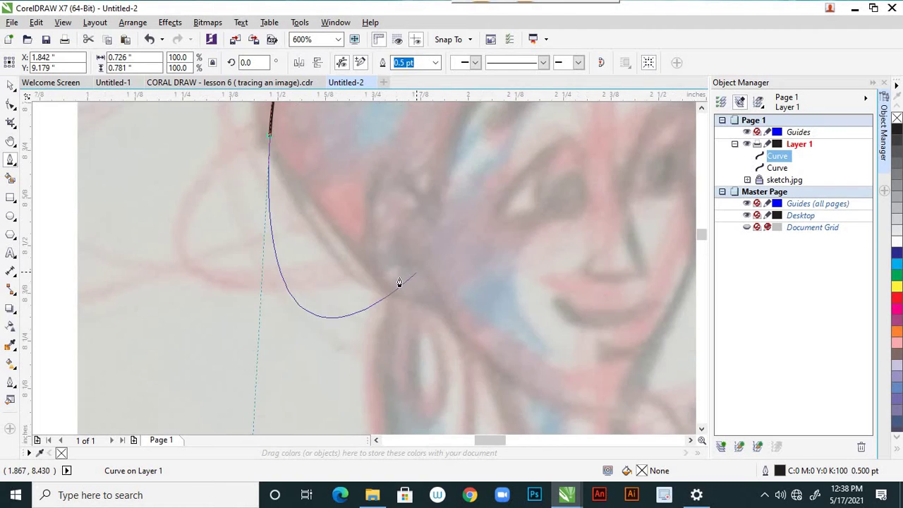
scroll(383, 342, "down", 1)
scroll(331, 230, "up", 2)
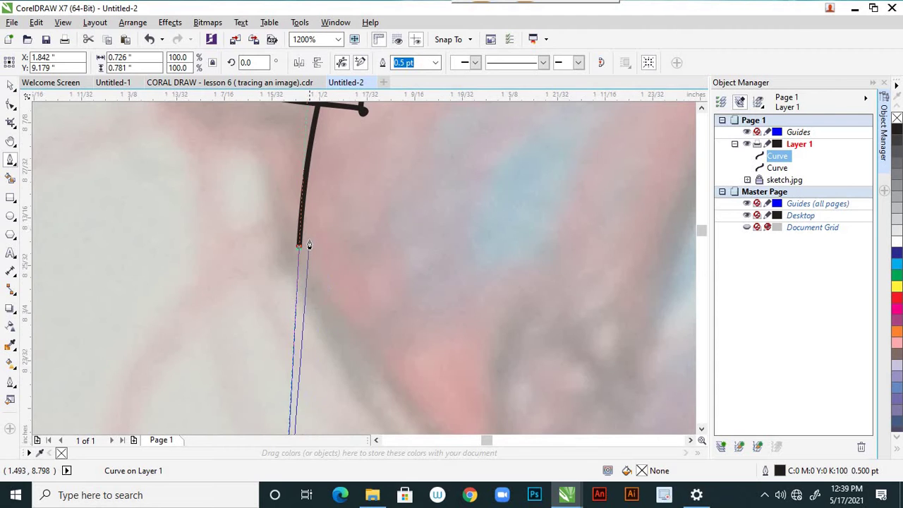
scroll(300, 245, "up", 1)
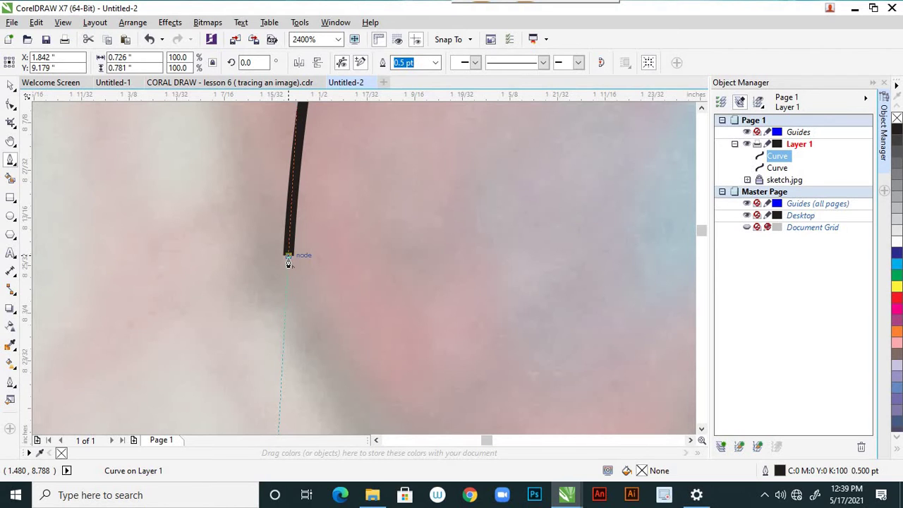
scroll(282, 254, "down", 4)
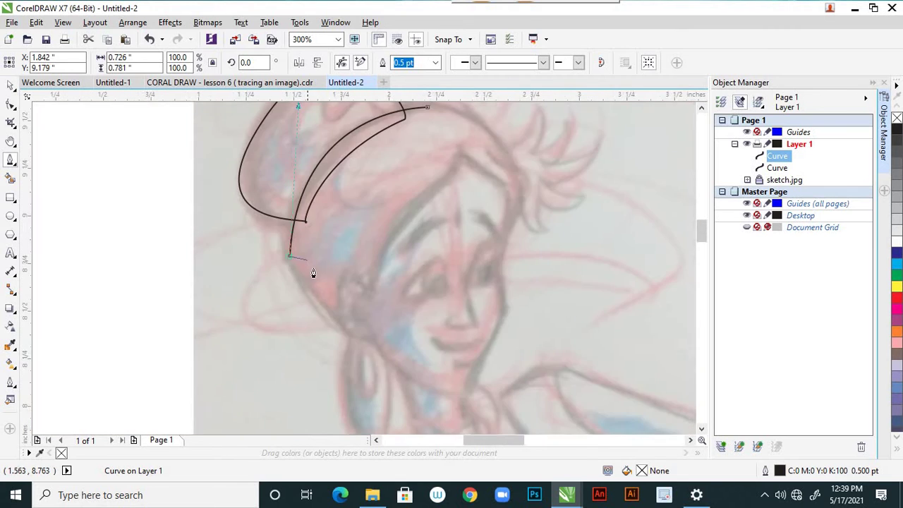
- Continue the hair outline with a curve down to the top of the earring and remove that node's outgoing handle
scroll(343, 316, "up", 2)
scroll(349, 321, "down", 2)
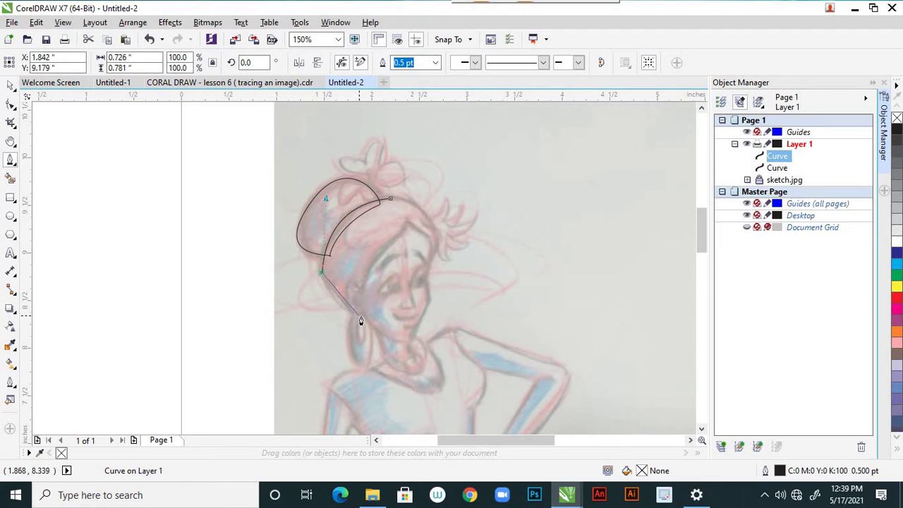
left_click_drag(361, 321, 396, 324)
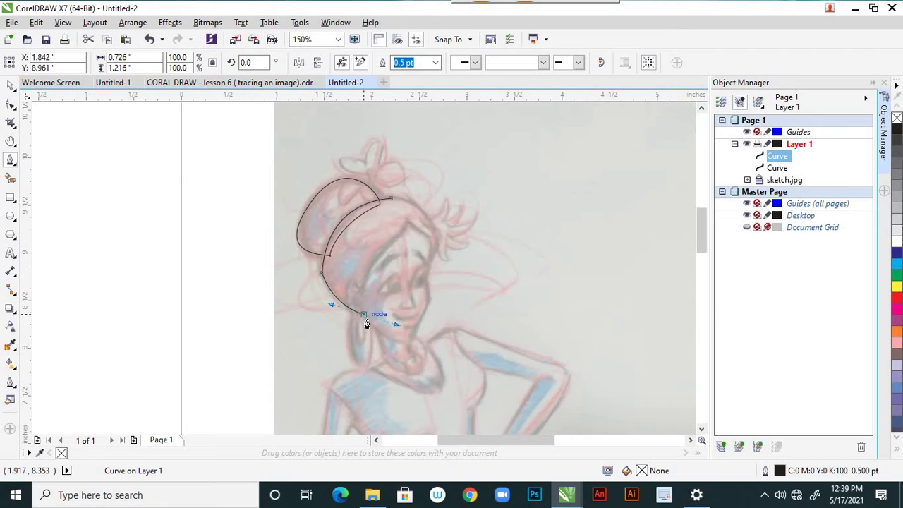
scroll(365, 325, "up", 2)
scroll(365, 323, "up", 1)
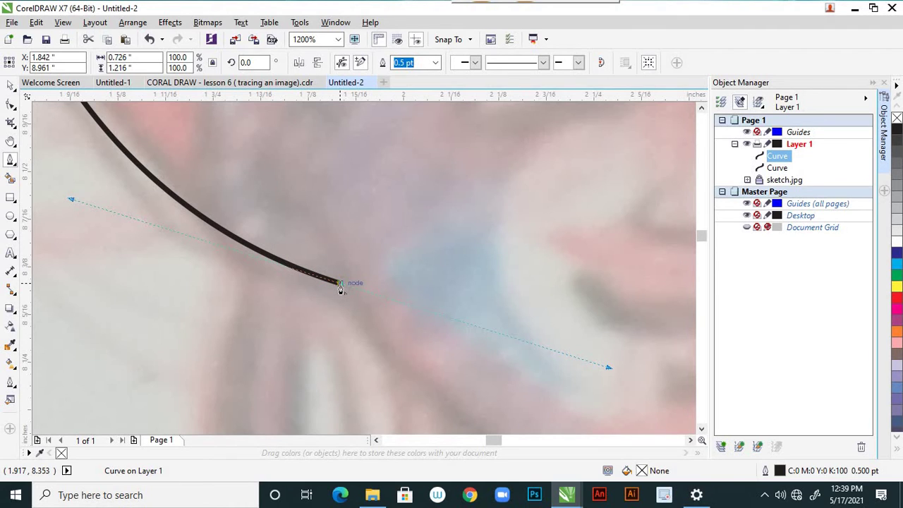
scroll(340, 305, "down", 2)
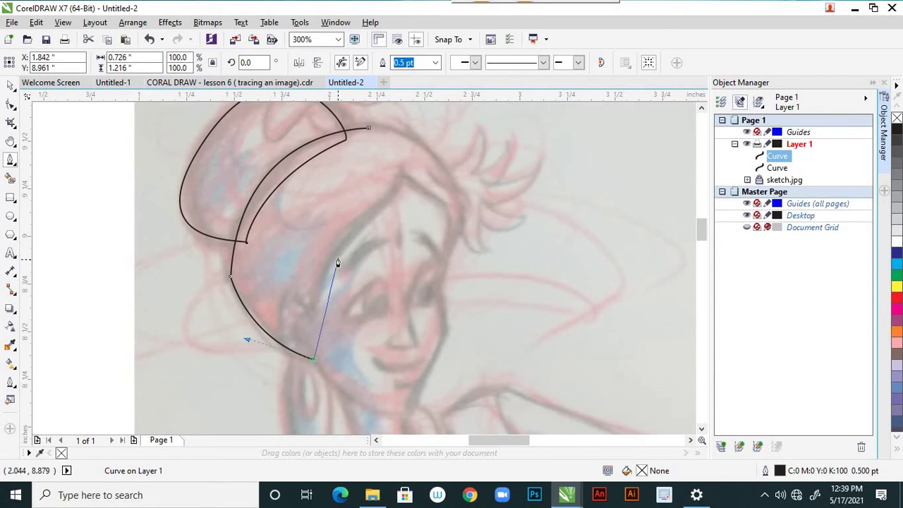
- Trace the hairline beside the face with two curved segments up to the forehead peak and remove the peak node's outgoing handle
left_click_drag(338, 258, 376, 220)
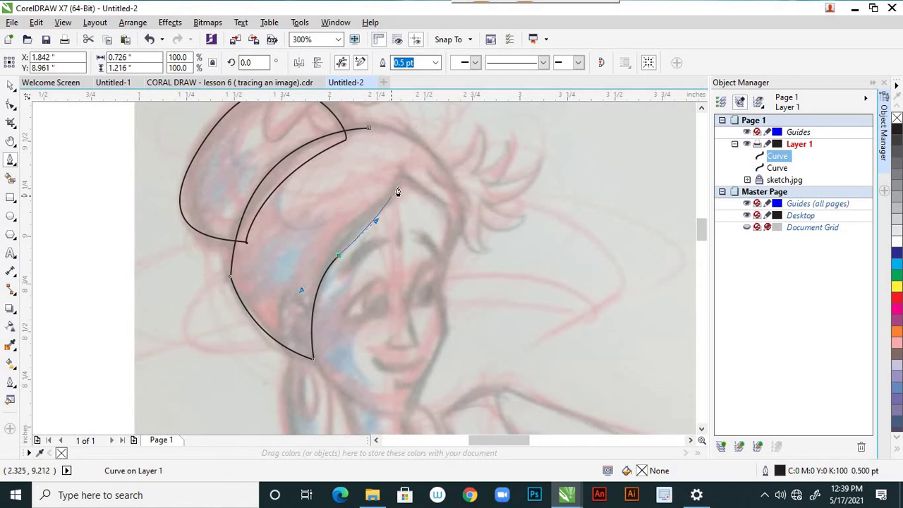
left_click_drag(404, 180, 408, 186)
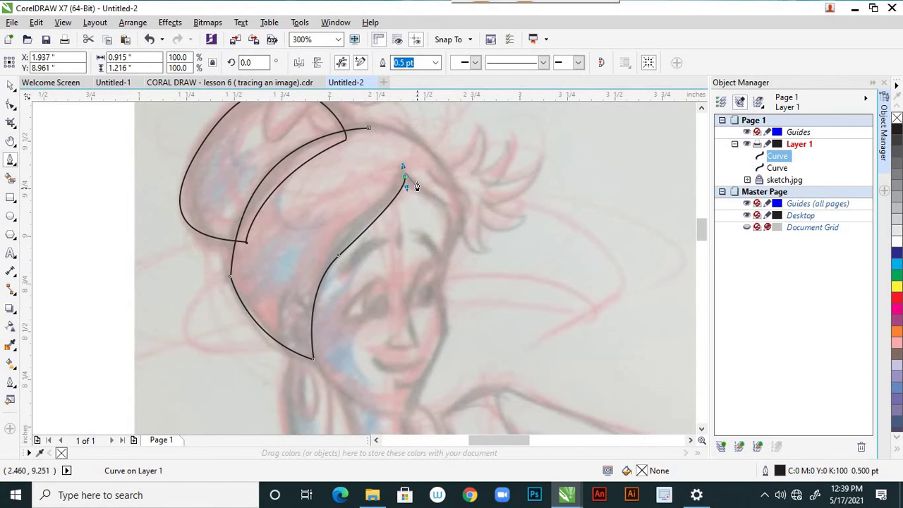
scroll(407, 186, "up", 1)
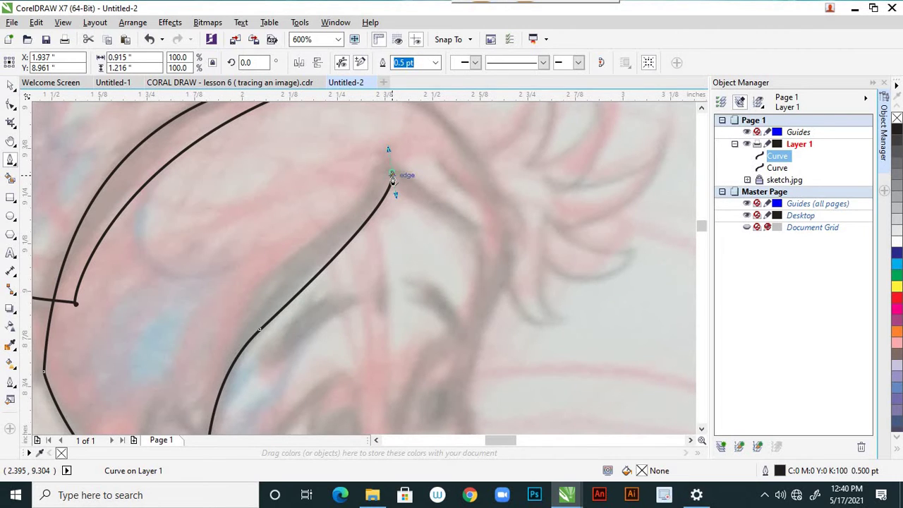
left_click(392, 178)
scroll(435, 226, "down", 1)
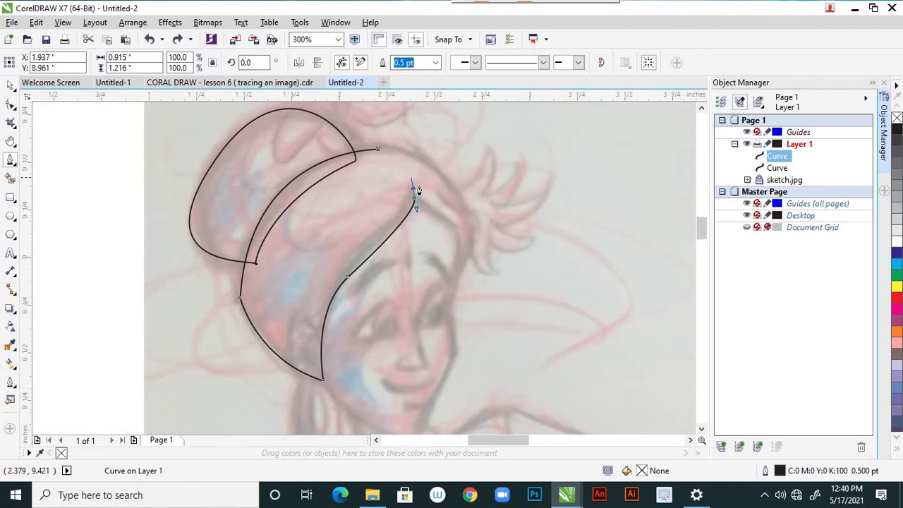
scroll(417, 189, "up", 3)
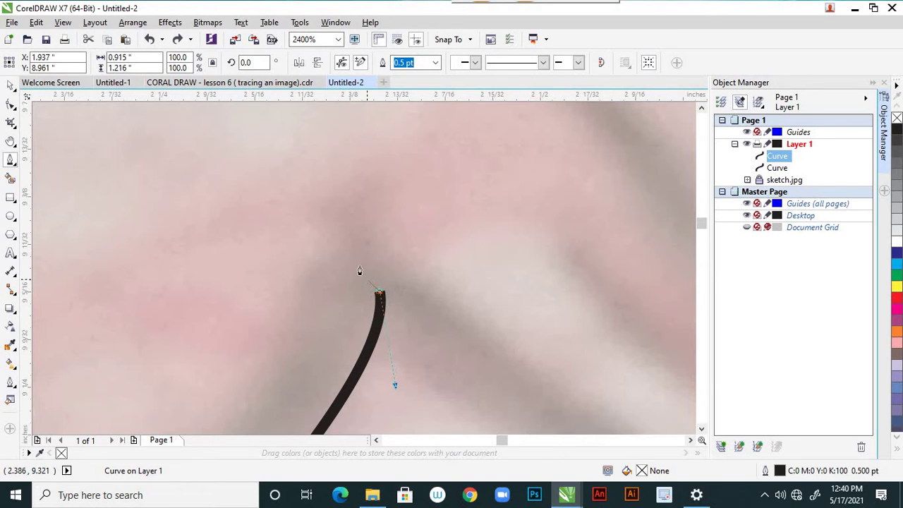
scroll(359, 271, "down", 3)
scroll(426, 322, "up", 1)
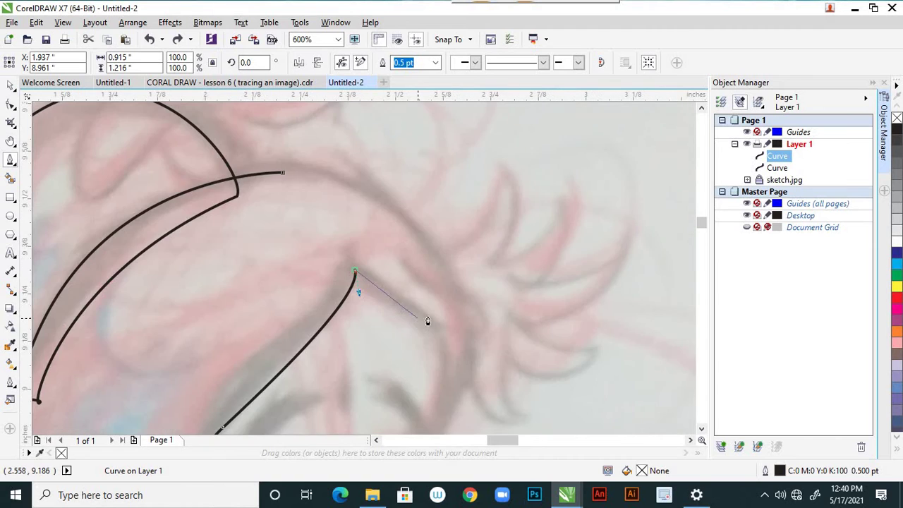
- Continue the hair outline from the forehead peak with a curve to the far temple, then down beside the face to a pointed tip
scroll(424, 299, "down", 1)
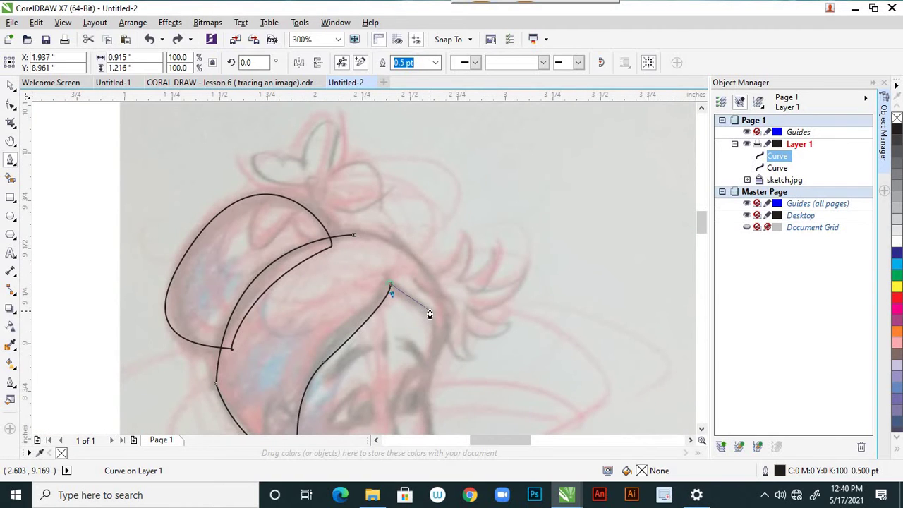
left_click_drag(425, 309, 435, 310)
scroll(433, 343, "down", 1)
scroll(433, 343, "up", 3)
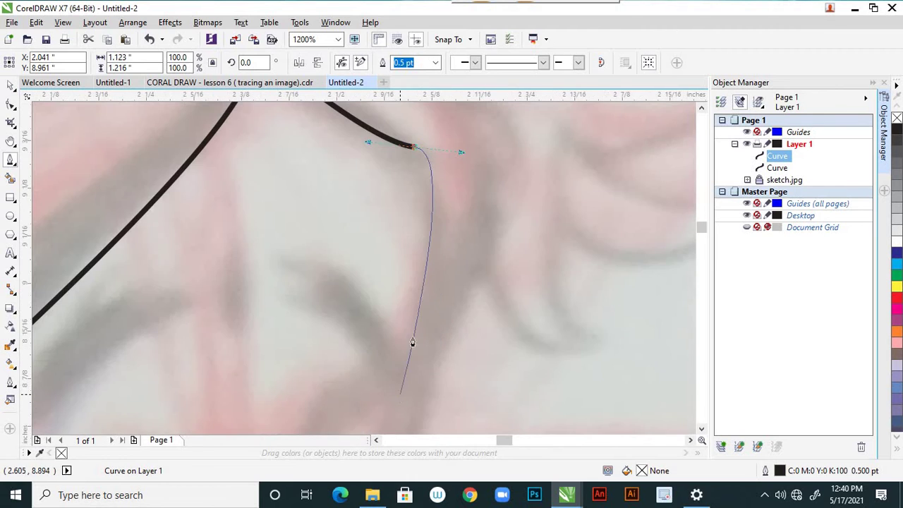
scroll(412, 342, "down", 3)
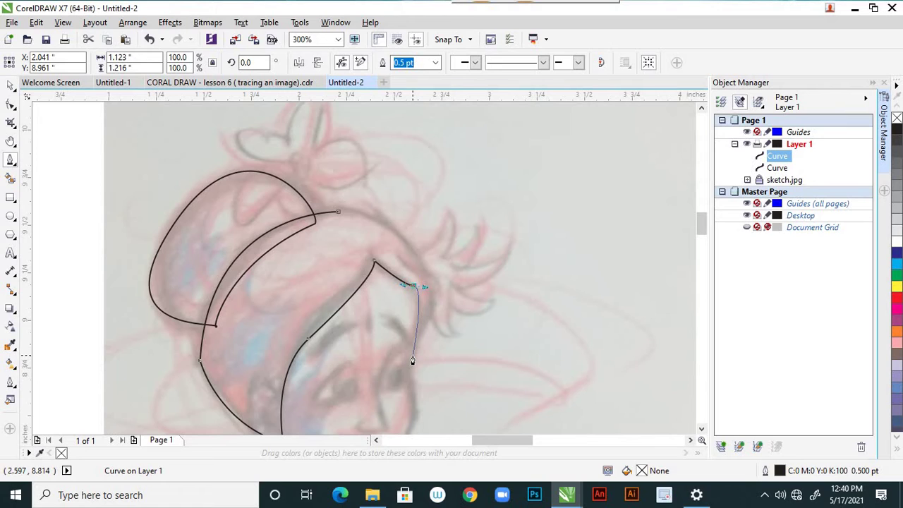
left_click(413, 359)
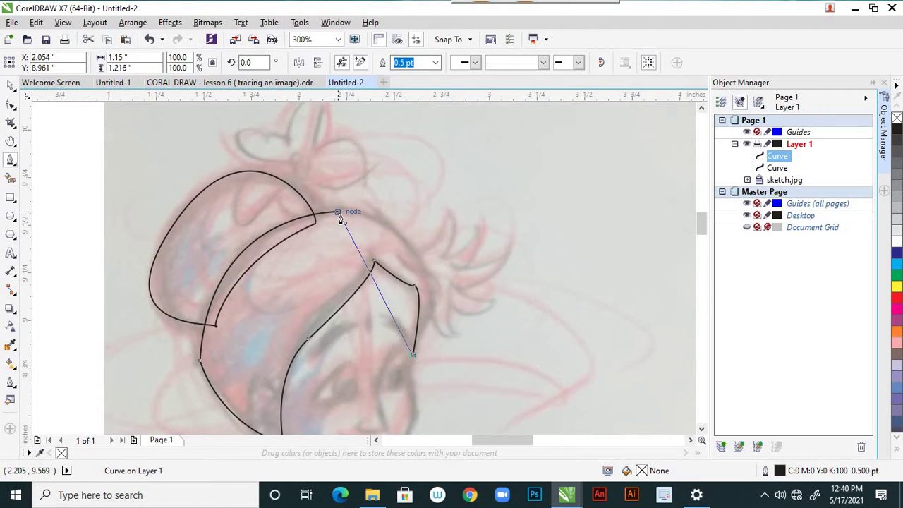
- Close the hair outline with a curve over the head to the crown node, and select its far temple node for shaping
left_click_drag(339, 214, 475, 227)
scroll(474, 223, "down", 3)
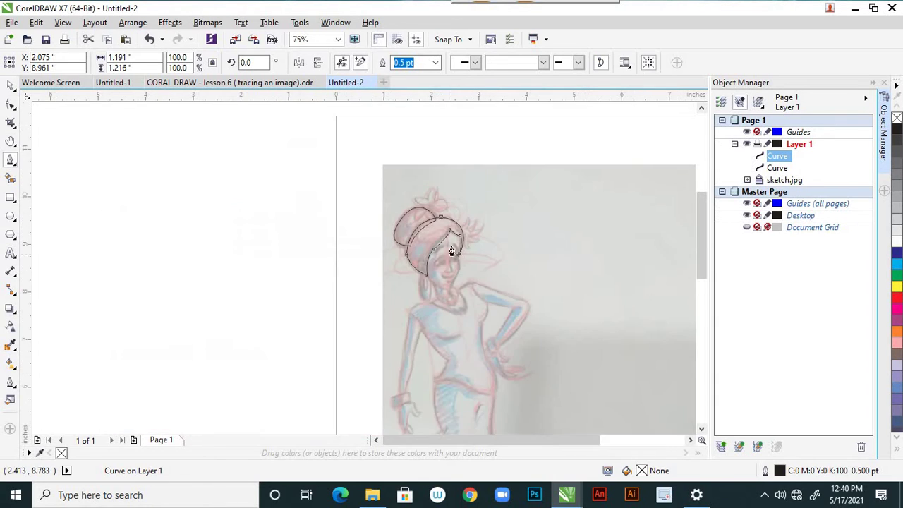
scroll(466, 234, "up", 3)
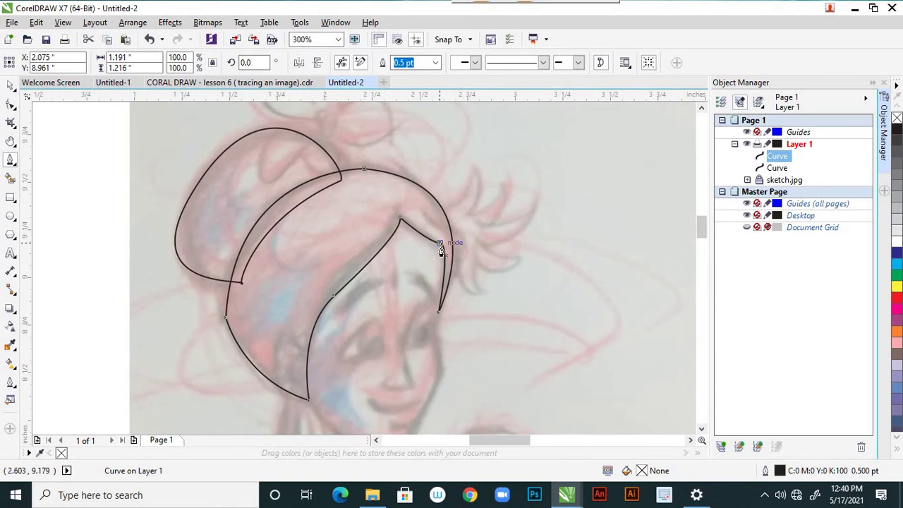
scroll(440, 249, "up", 1)
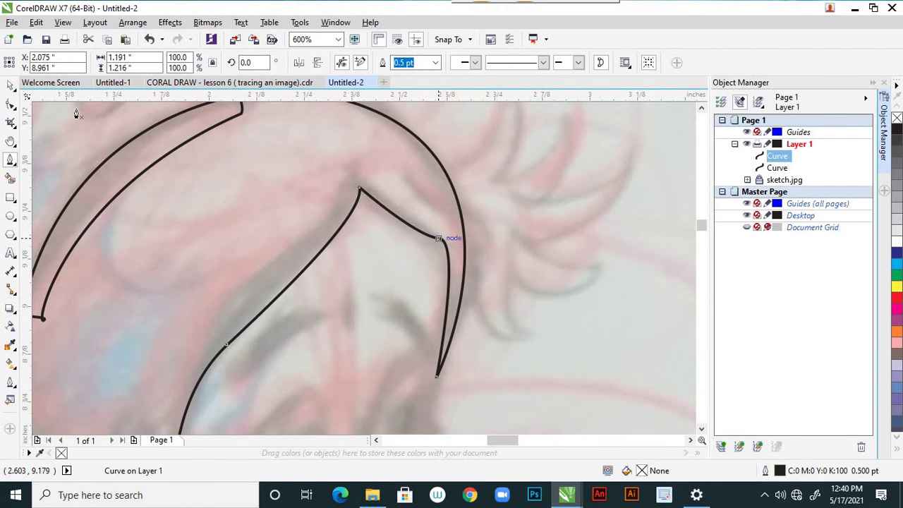
left_click(10, 104)
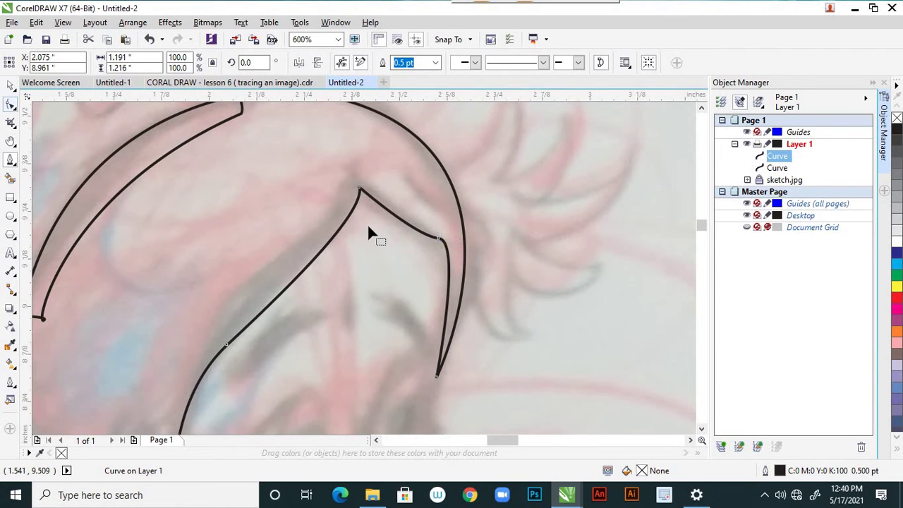
left_click(452, 262)
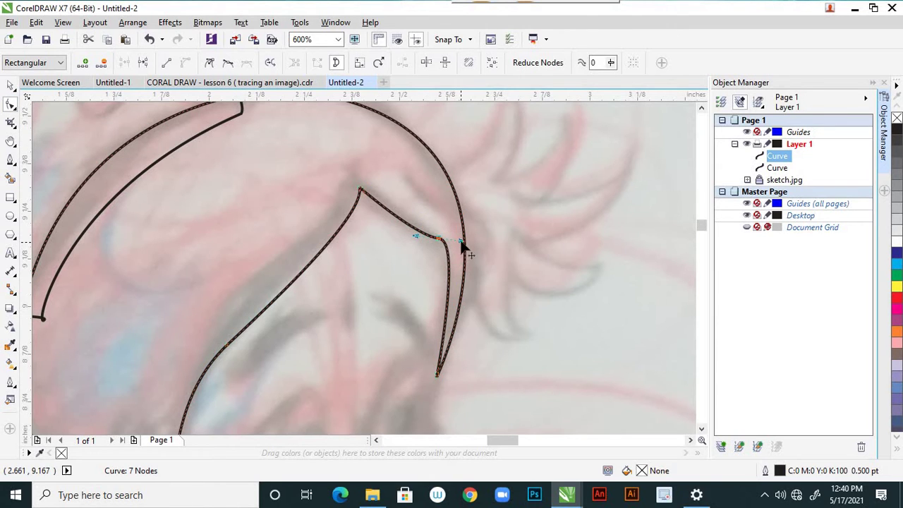
left_click_drag(459, 241, 464, 248)
mouse_move(464, 250)
left_mouse_down()
mouse_move(460, 242)
mouse_move(484, 266)
left_mouse_up()
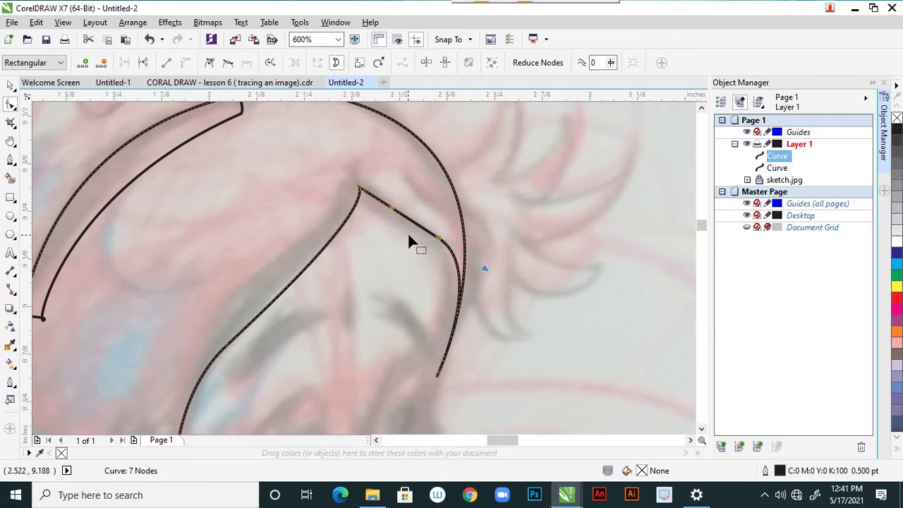
key("ctrl+z")
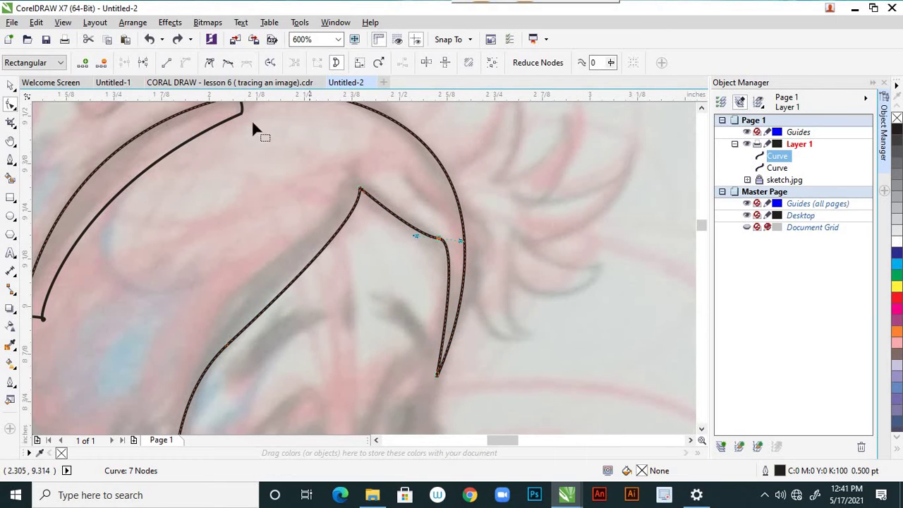
- Convert the far temple node to a cusp, reshape both adjoining curves with its handles, and deselect the hair outline
left_click(209, 65)
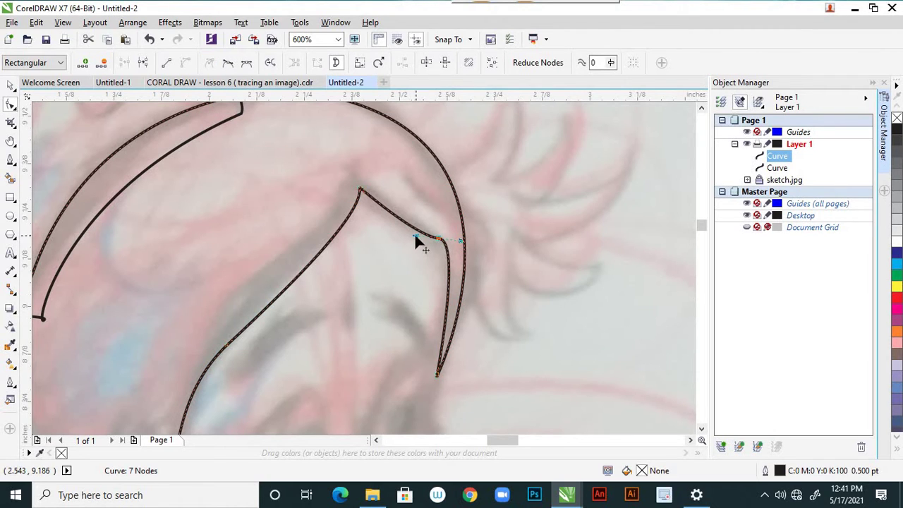
left_click_drag(415, 237, 398, 236)
left_click_drag(460, 241, 467, 263)
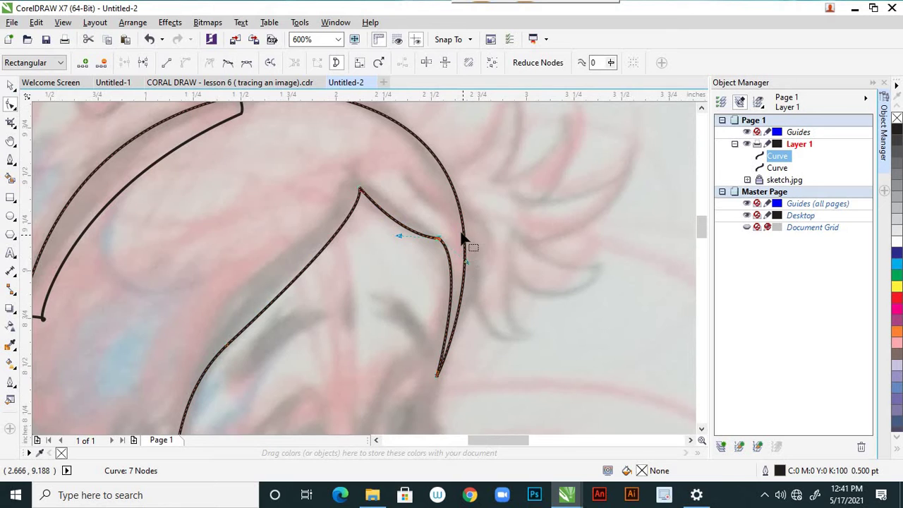
scroll(462, 239, "down", 2)
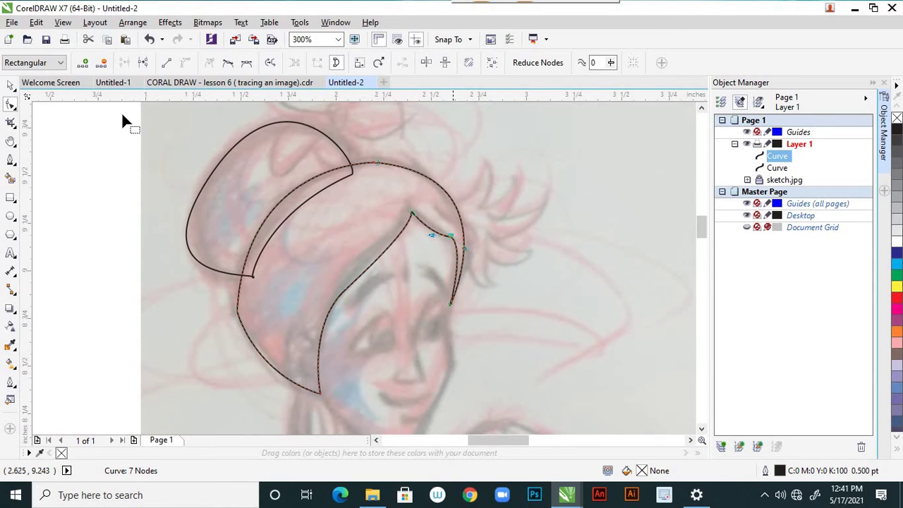
left_click(11, 85)
left_click(297, 187)
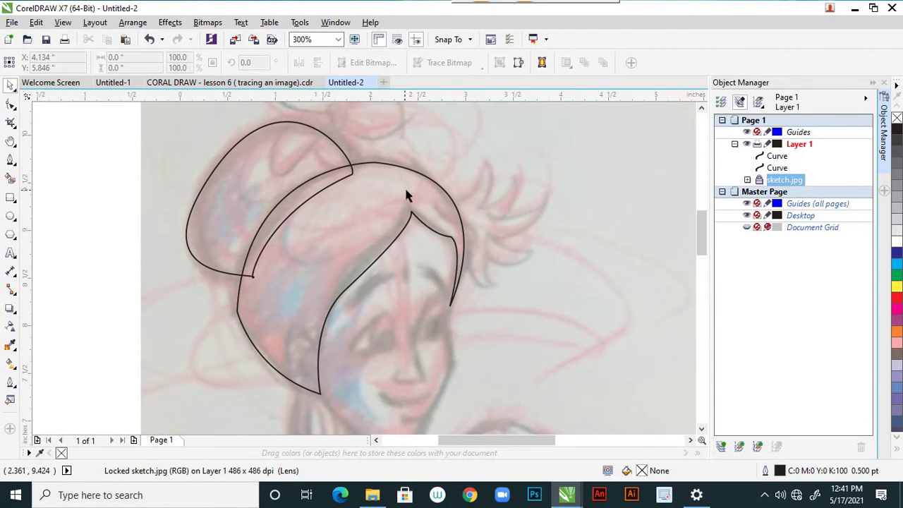
- Move the hair outline's lowest node slightly back over the top of the earring with the Shape tool
scroll(404, 185, "down", 3)
scroll(365, 308, "up", 3)
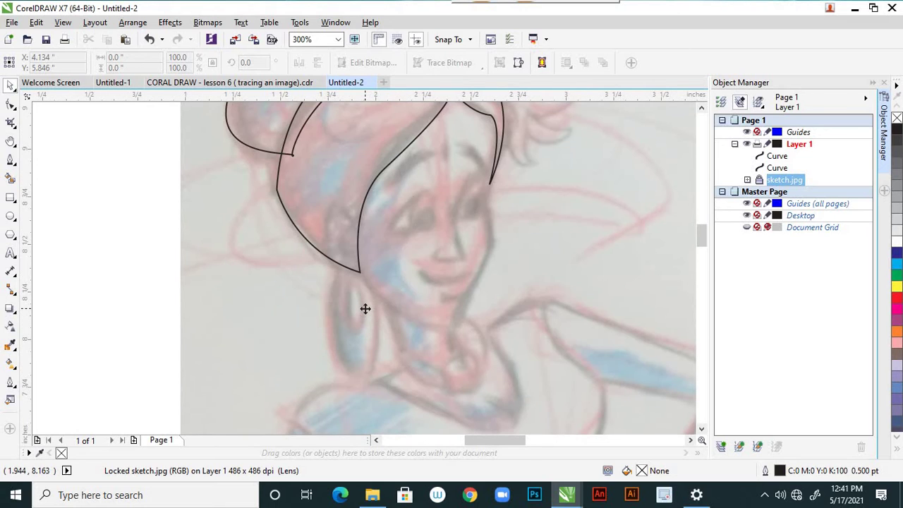
left_click(11, 103)
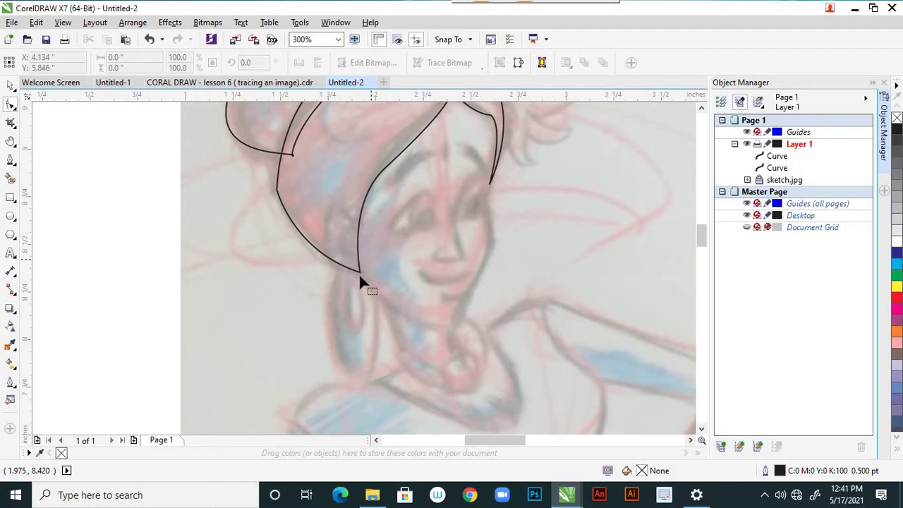
left_click(358, 275)
scroll(358, 277, "up", 2)
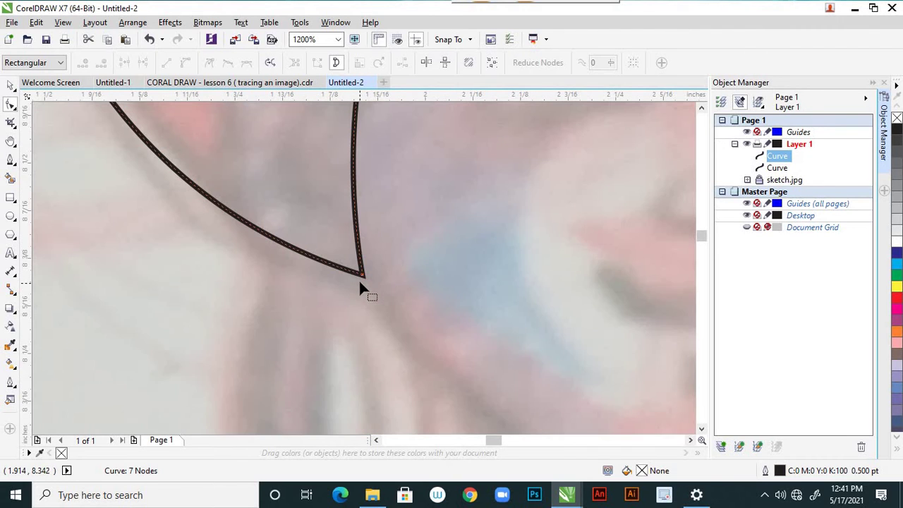
left_click(362, 275)
left_click_drag(361, 272, 351, 271)
scroll(351, 271, "down", 2)
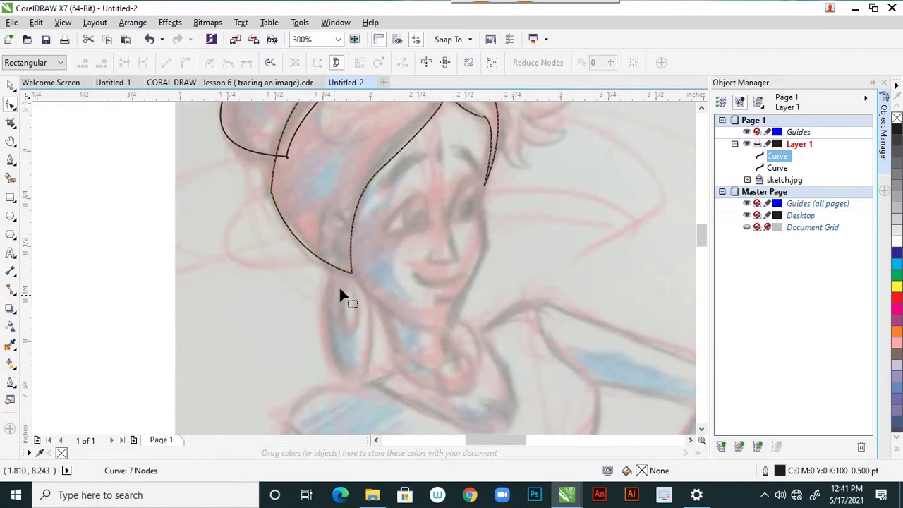
scroll(362, 266, "down", 1)
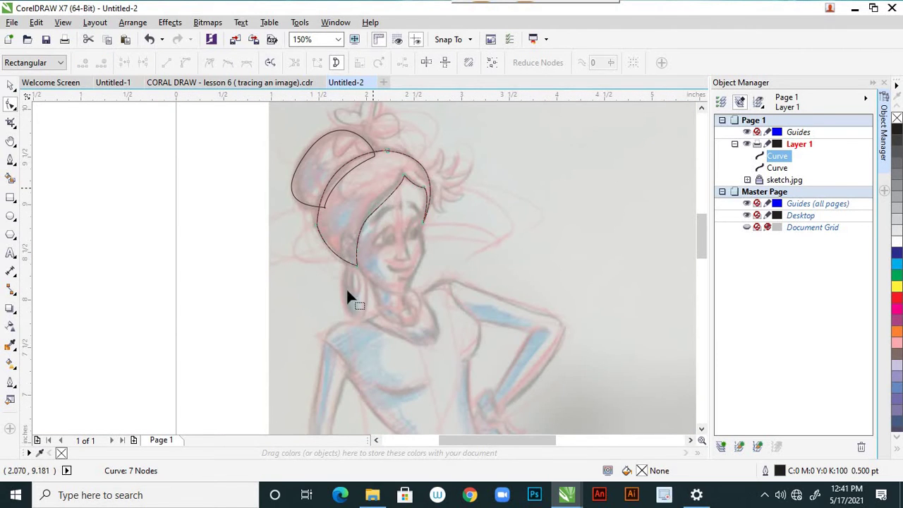
left_click(12, 160)
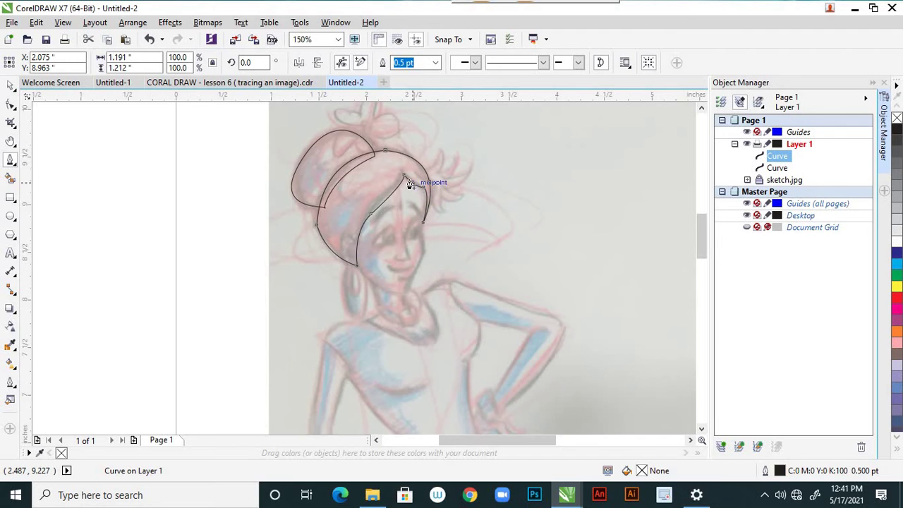
scroll(354, 266, "up", 1)
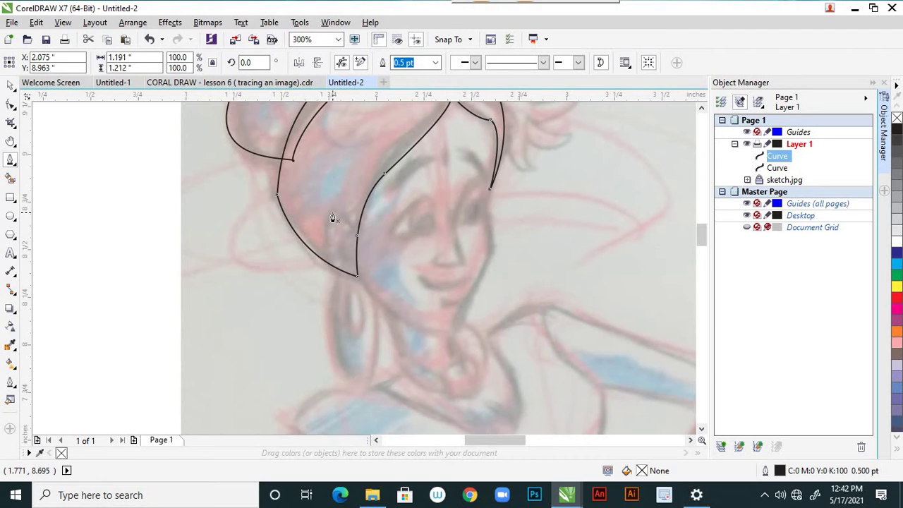
left_click_drag(332, 217, 321, 230)
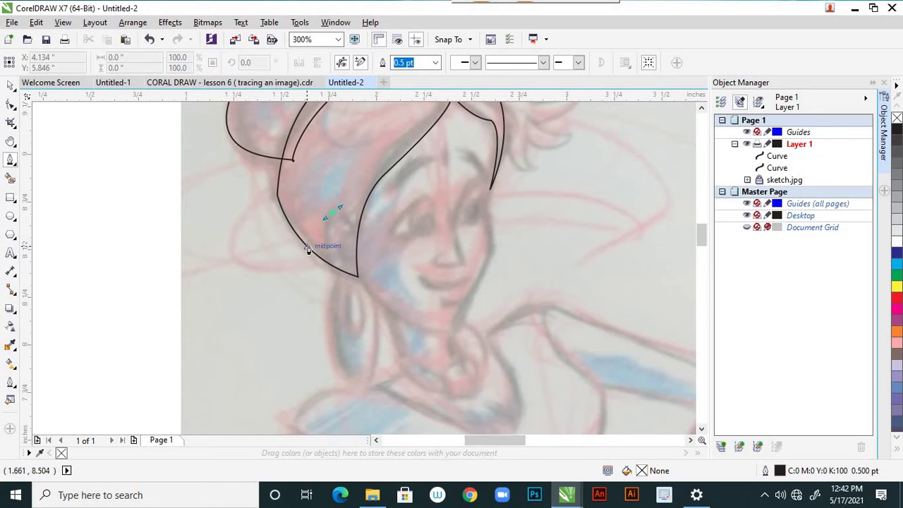
left_click(10, 85)
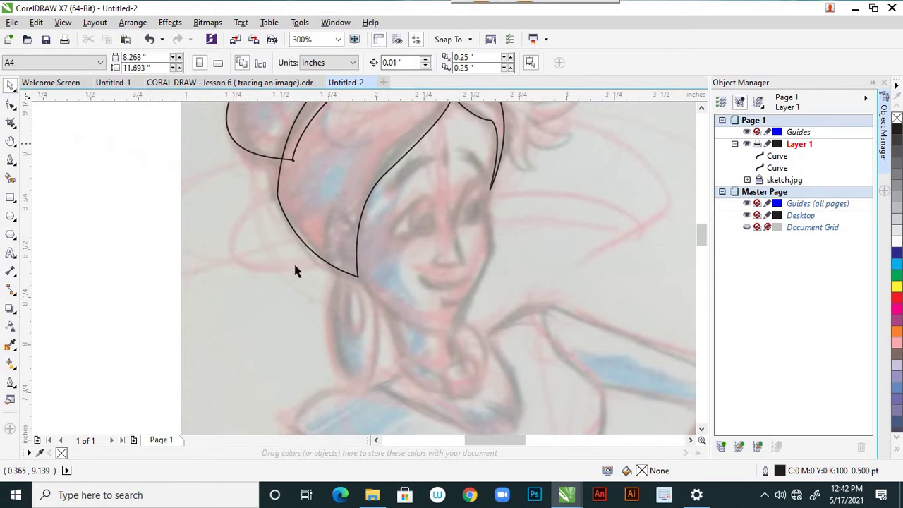
- Start the face outline with a Pen curve from the ear to the hair's lowest tip and remove that node's outgoing handle
left_click(10, 162)
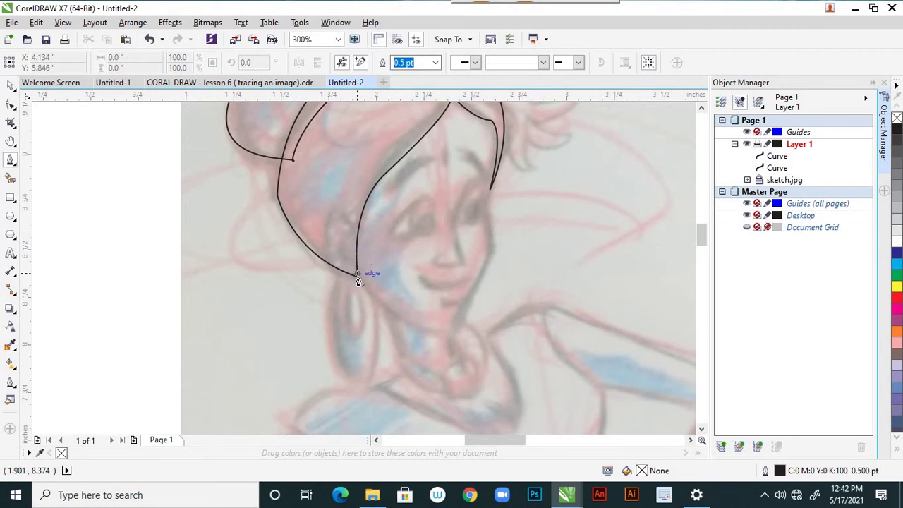
left_click(332, 209)
left_click_drag(357, 277, 410, 290)
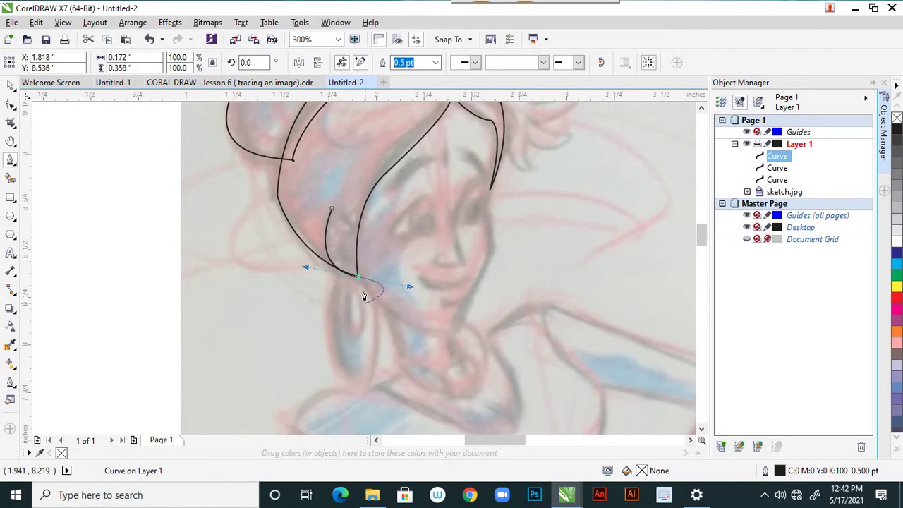
scroll(364, 286, "up", 1)
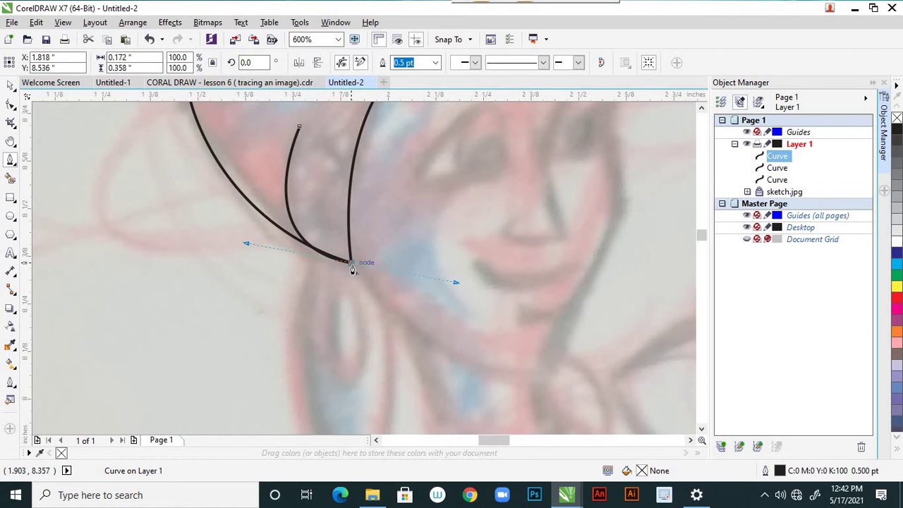
left_click(352, 268)
- Trace the jawline with a curved segment from the hair's lowest tip to the chin
scroll(352, 266, "down", 2)
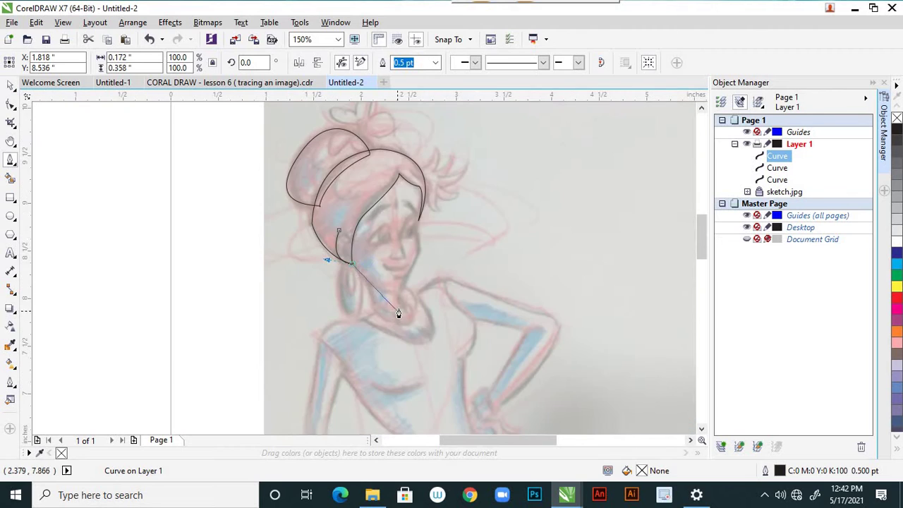
scroll(397, 310, "up", 1)
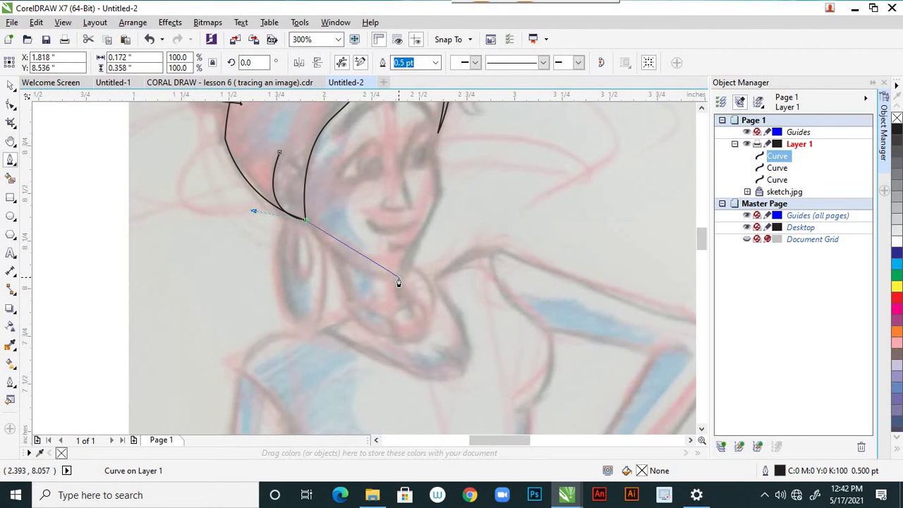
left_click_drag(399, 277, 465, 282)
scroll(447, 282, "down", 1)
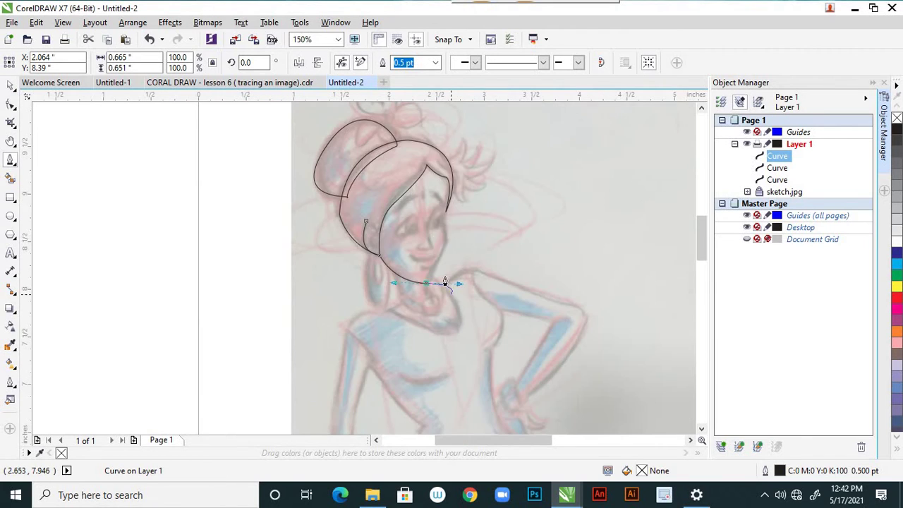
- Extend the face outline with Pen curves from the chin up the far cheek to the eye socket
scroll(435, 280, "up", 1)
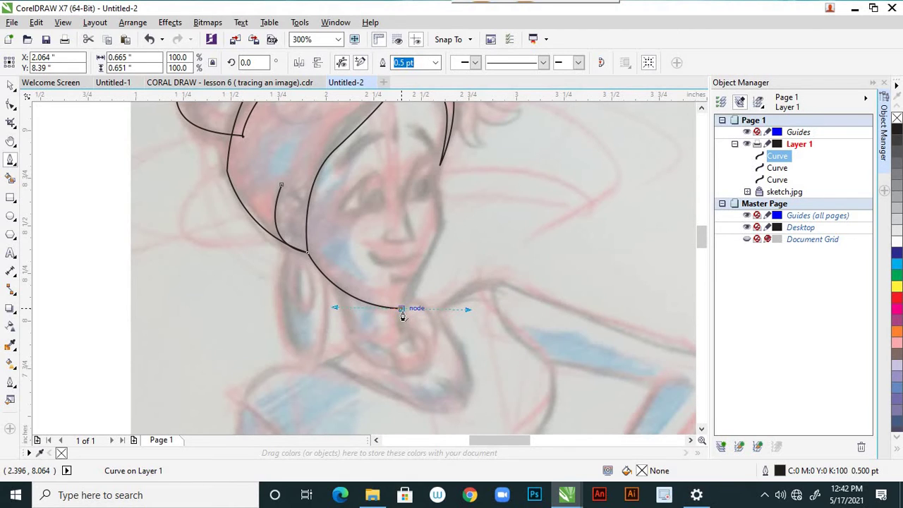
mouse_move(401, 315)
left_mouse_down()
mouse_move(406, 286)
mouse_move(421, 278)
mouse_move(426, 194)
mouse_move(429, 212)
mouse_move(442, 186)
mouse_move(416, 221)
mouse_move(397, 197)
mouse_move(401, 189)
left_mouse_up()
scroll(421, 282, "down", 1)
scroll(417, 282, "up", 1)
scroll(428, 208, "down", 2)
scroll(441, 187, "up", 1)
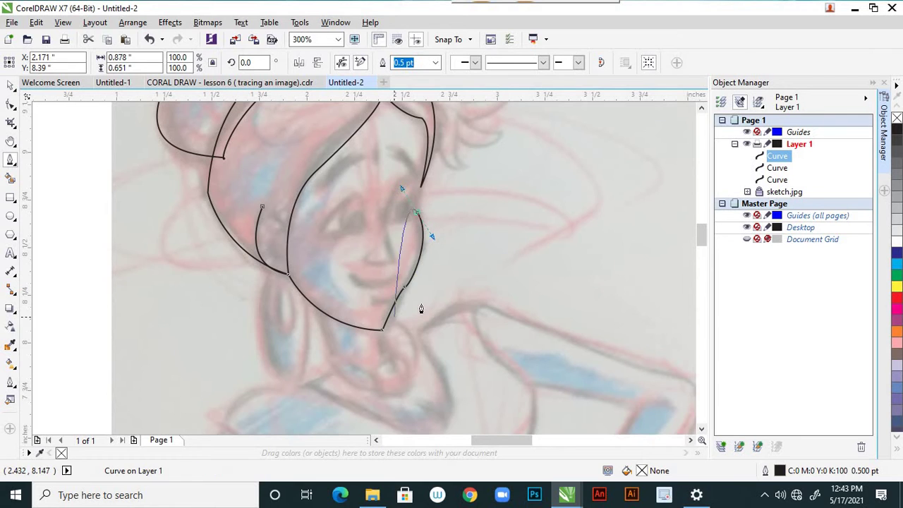
- Remove the outgoing handle of the face outline's last node at the far eye socket
left_click(379, 285)
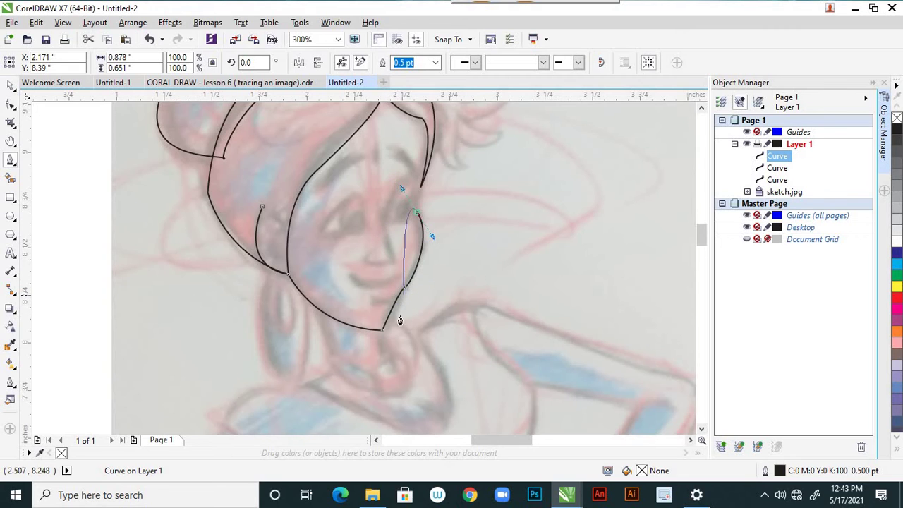
scroll(402, 321, "down", 2)
scroll(423, 221, "up", 2)
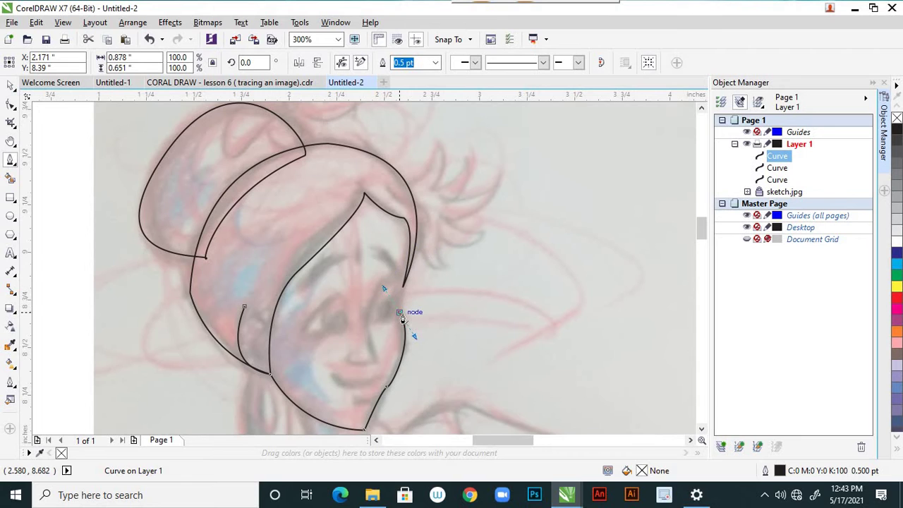
scroll(401, 318, "up", 2)
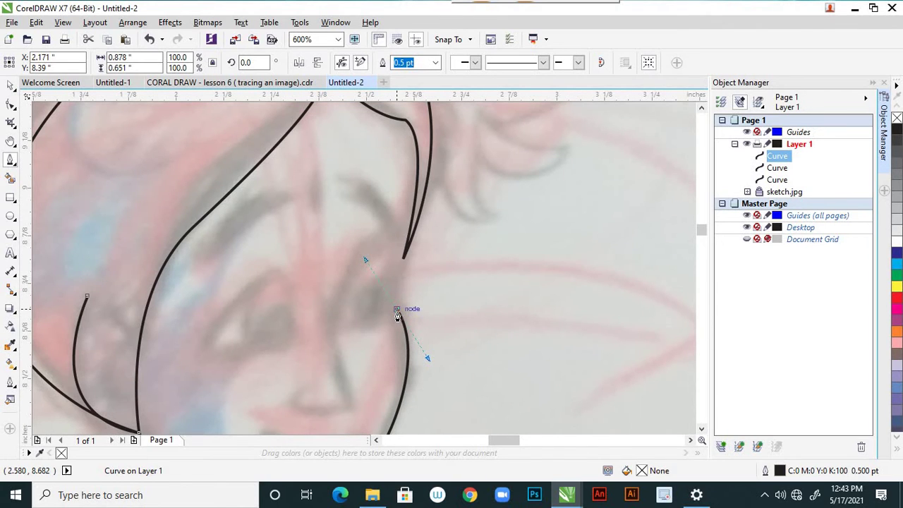
scroll(397, 316, "down", 2)
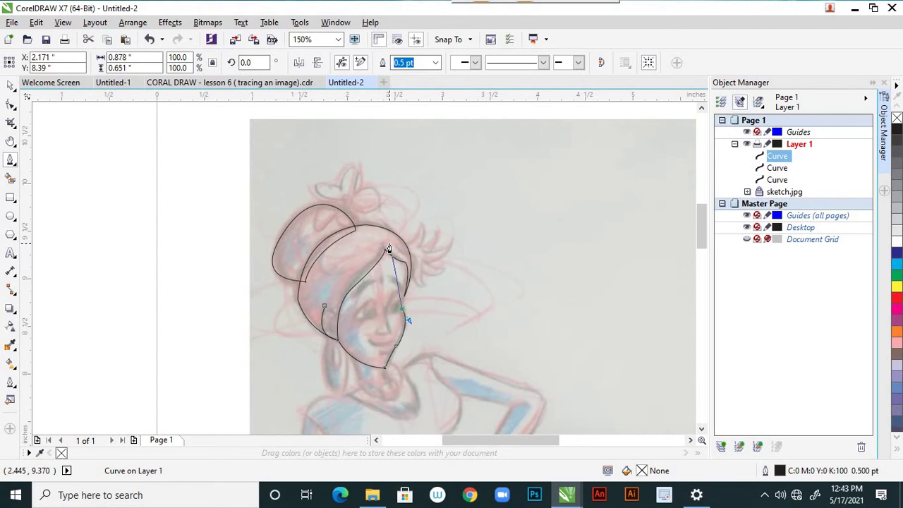
- Trace a curved Pen segment from the eye socket up over the forehead to just above the hair parting
left_click_drag(388, 246, 358, 227)
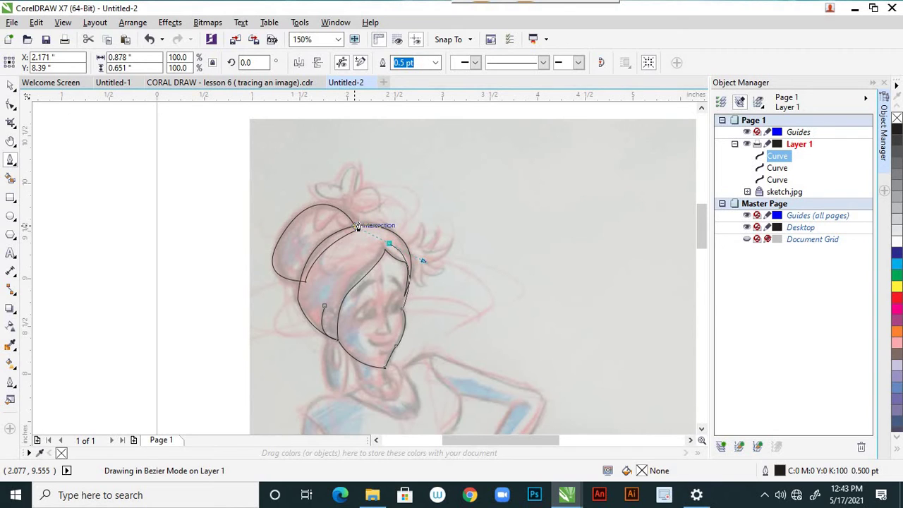
left_click_drag(359, 227, 359, 229)
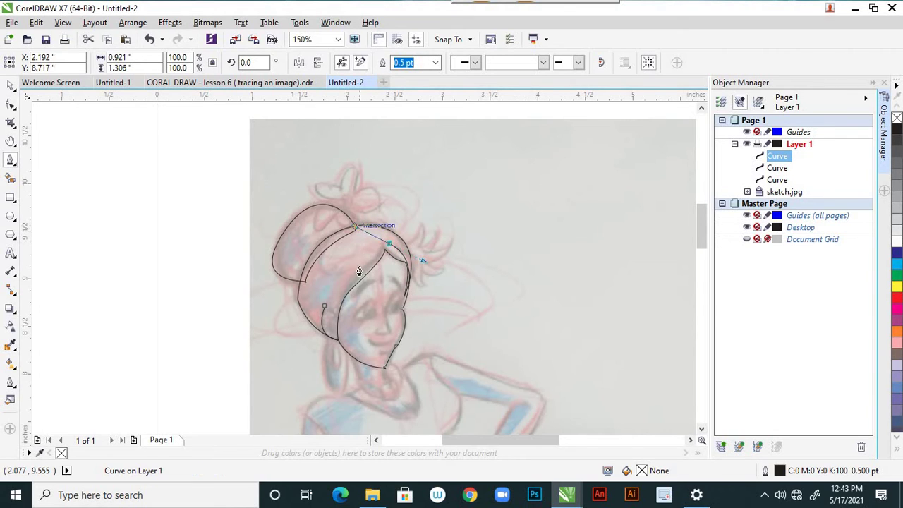
left_click(324, 310)
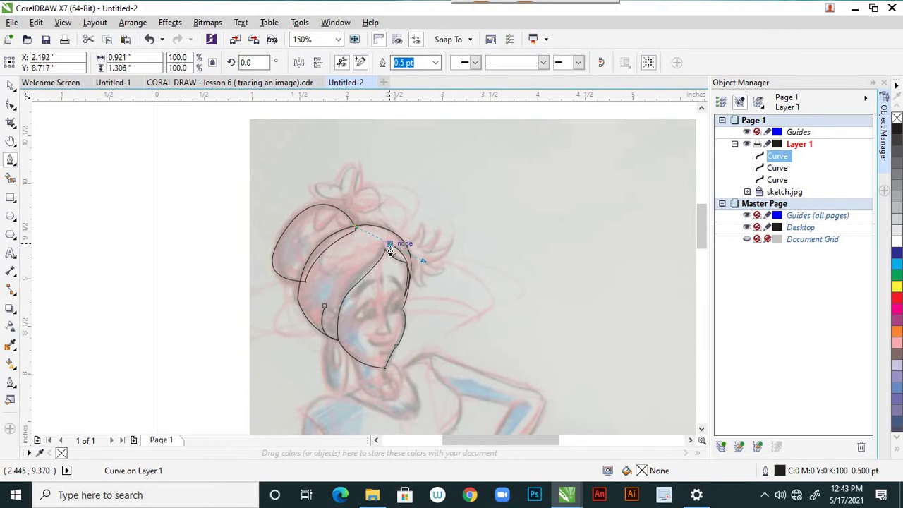
left_click(388, 243)
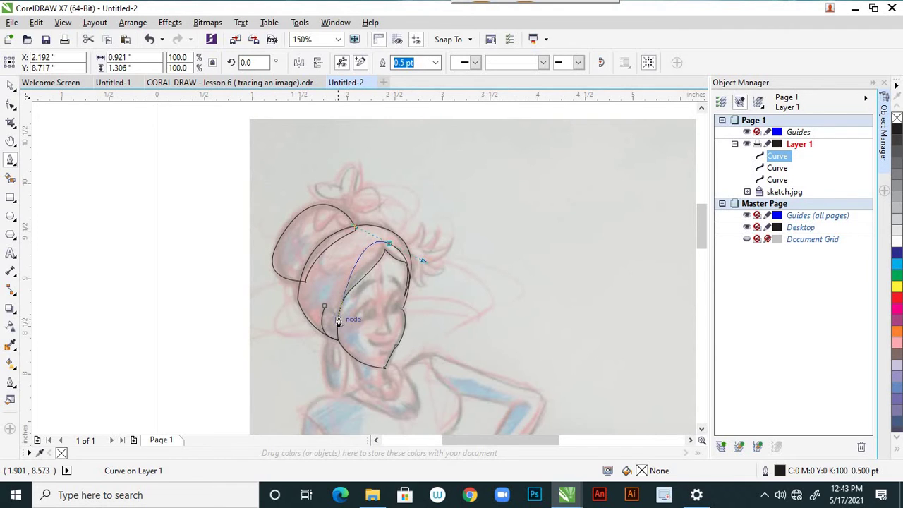
- Bring the face outline down to the near hairline beside the ear and close it with a curve around the ear's top
left_click(338, 321)
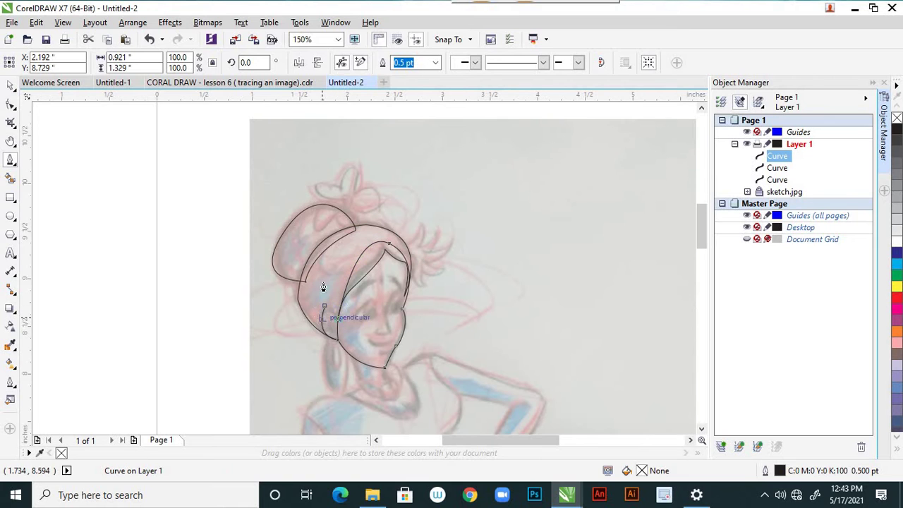
scroll(330, 319, "up", 3)
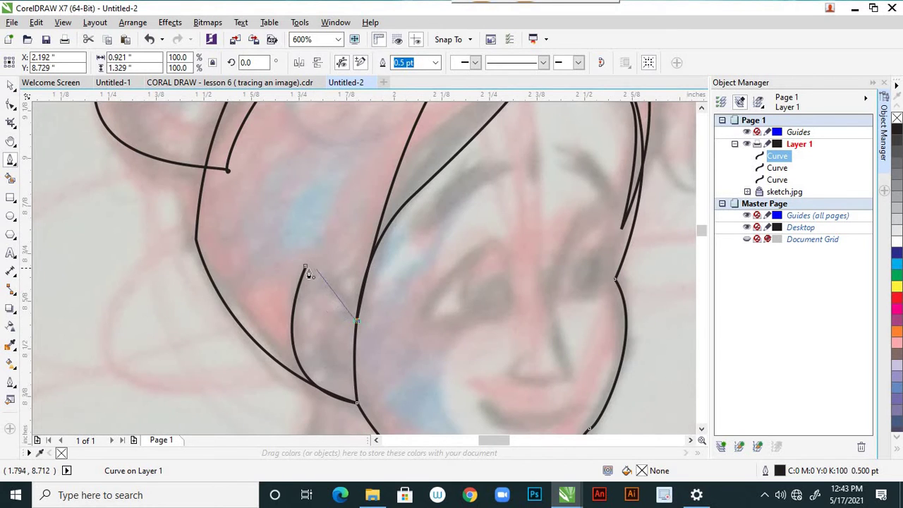
left_click_drag(313, 274, 341, 261)
scroll(342, 261, "down", 3)
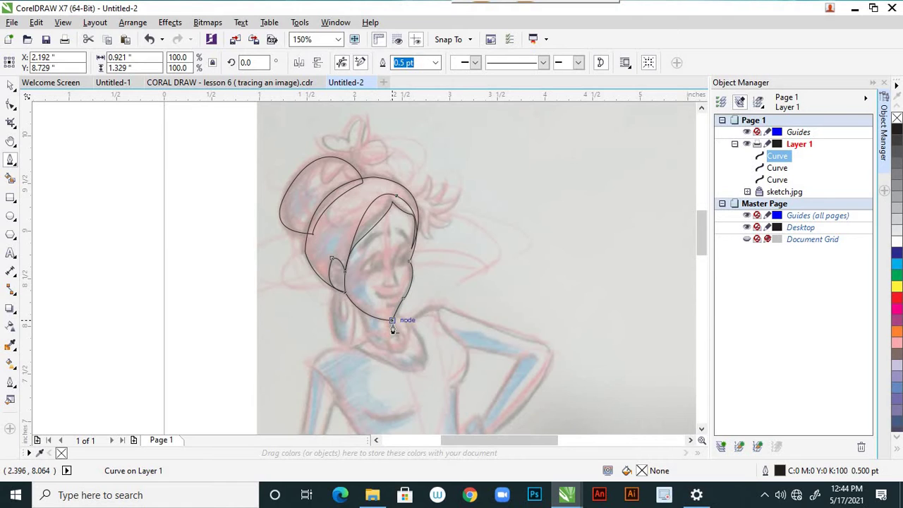
- Select the chin node of the face outline with the Shape tool
left_click(15, 105)
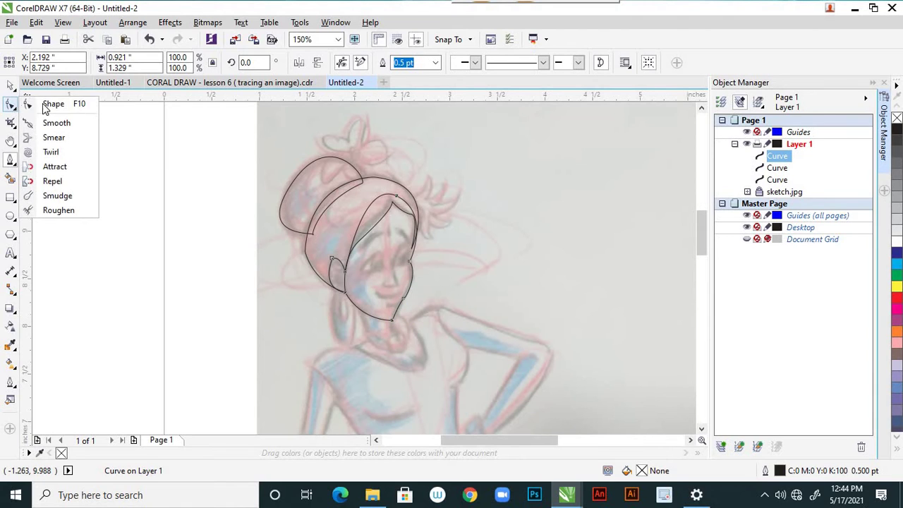
left_click(53, 106)
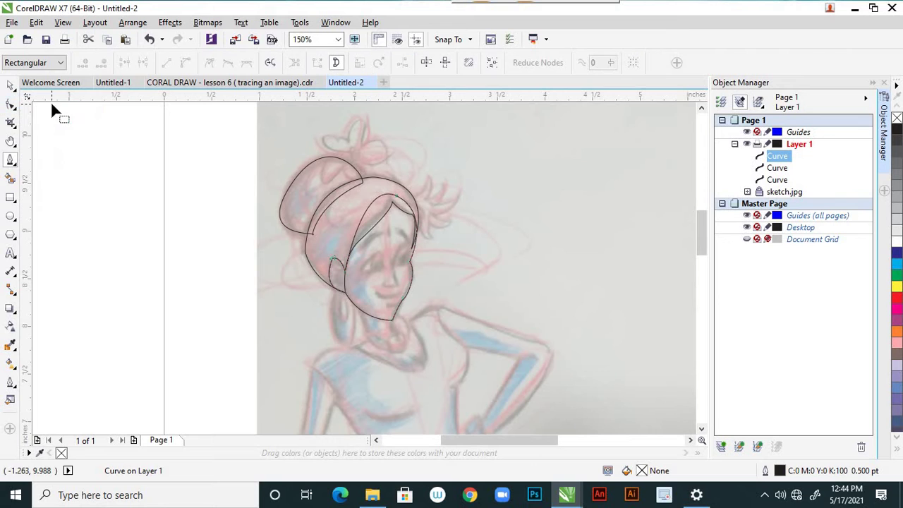
scroll(394, 318, "up", 2)
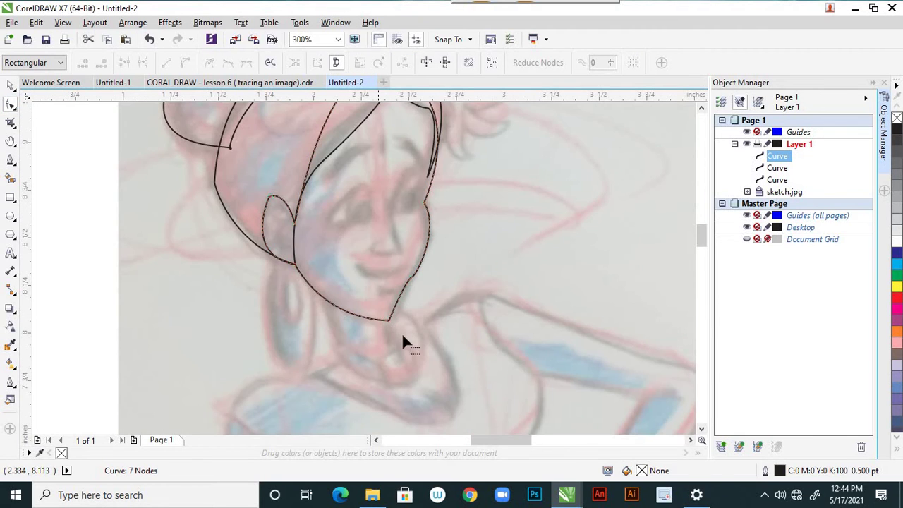
left_click(390, 325)
scroll(389, 329, "up", 1)
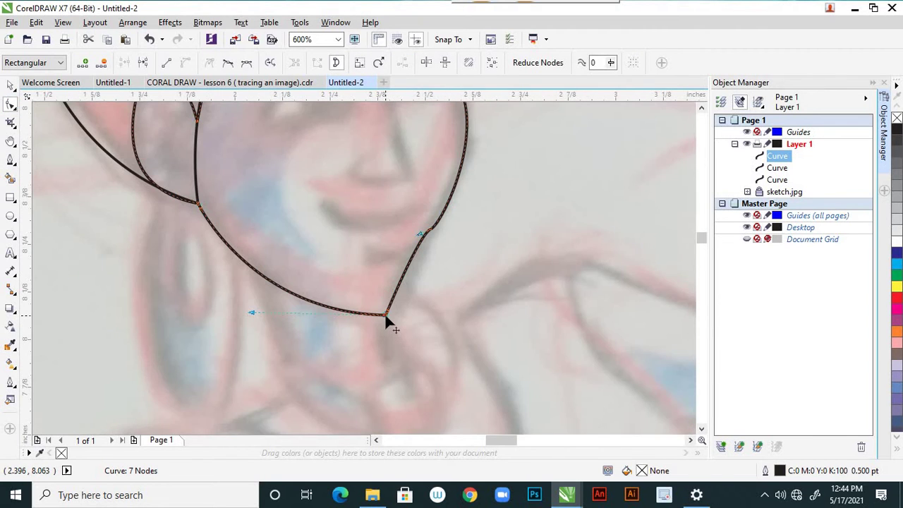
- Try moving the chin node outward and lengthening its jaw handle, and undo both changes
left_click_drag(386, 315, 393, 311)
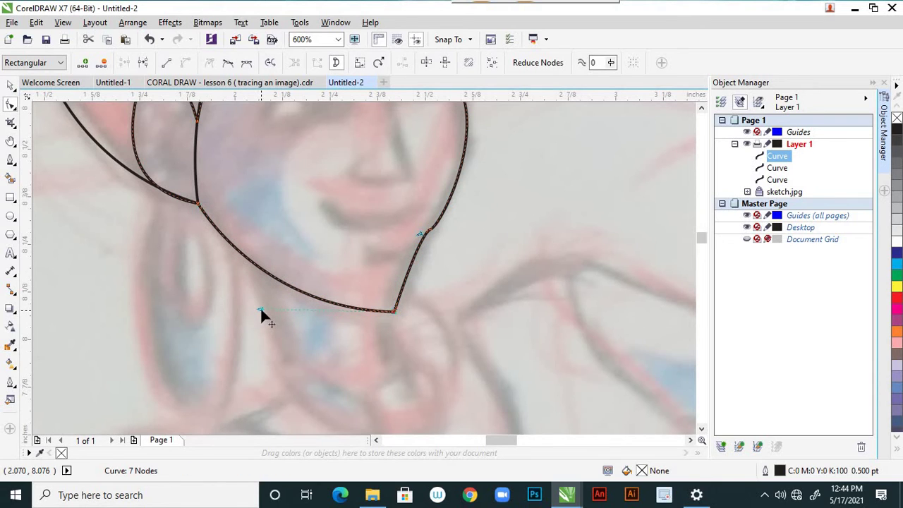
left_click_drag(259, 308, 226, 292)
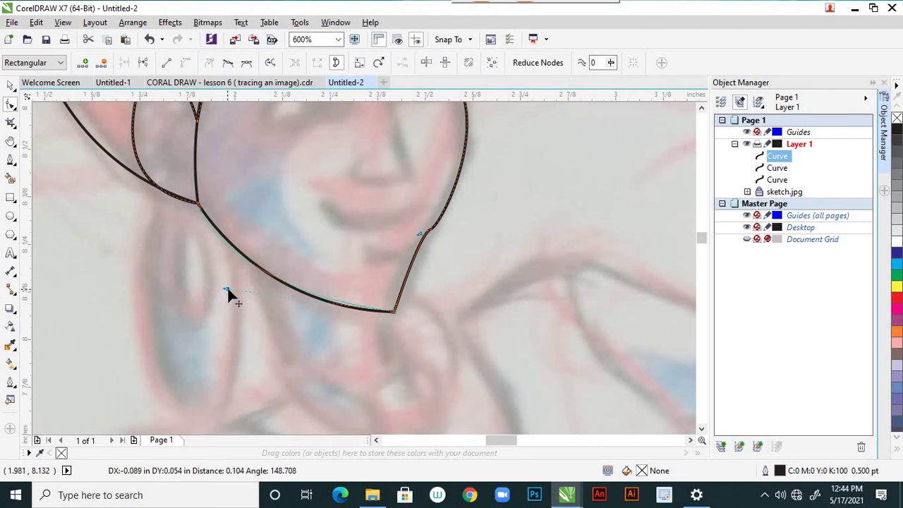
double_click(226, 287)
scroll(268, 314, "down", 2)
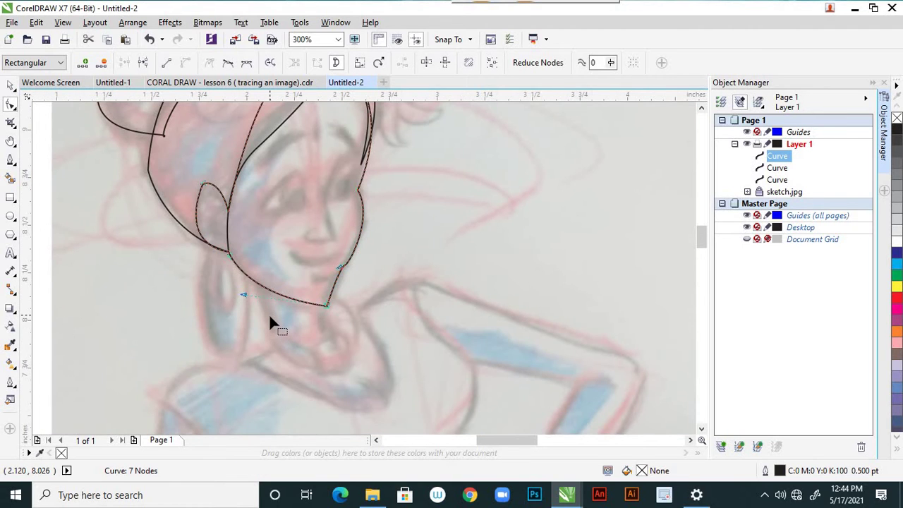
key("ctrl+z")
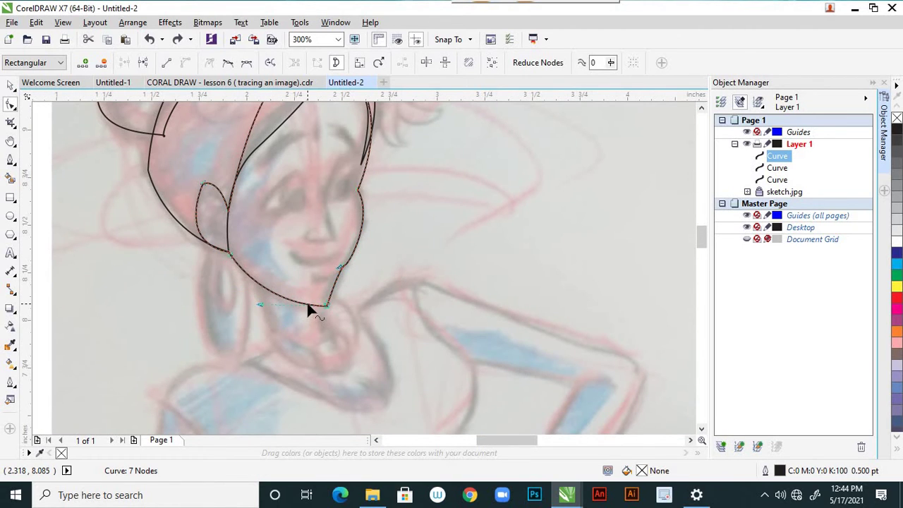
key("ctrl+z")
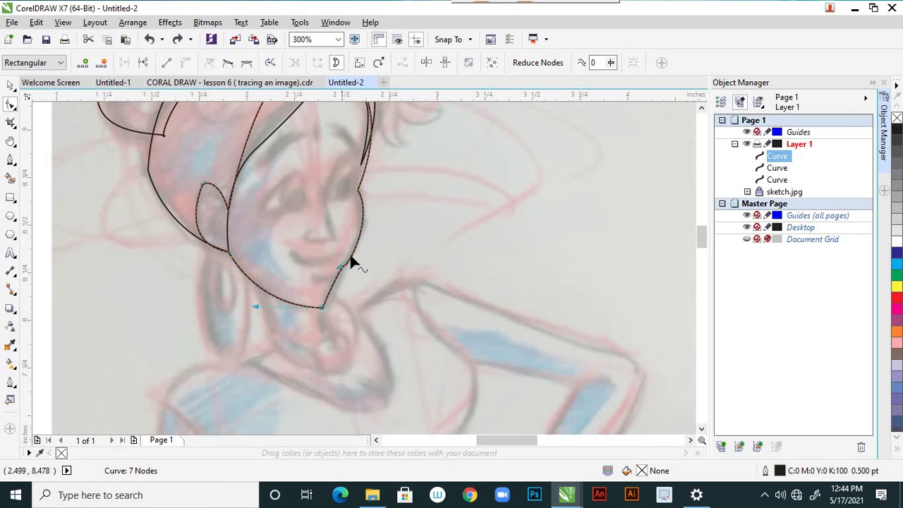
- Smooth the bump at the face outline's lower cheek node by aligning its handles with the jaw's slope
left_click(337, 265)
scroll(345, 271, "up", 2)
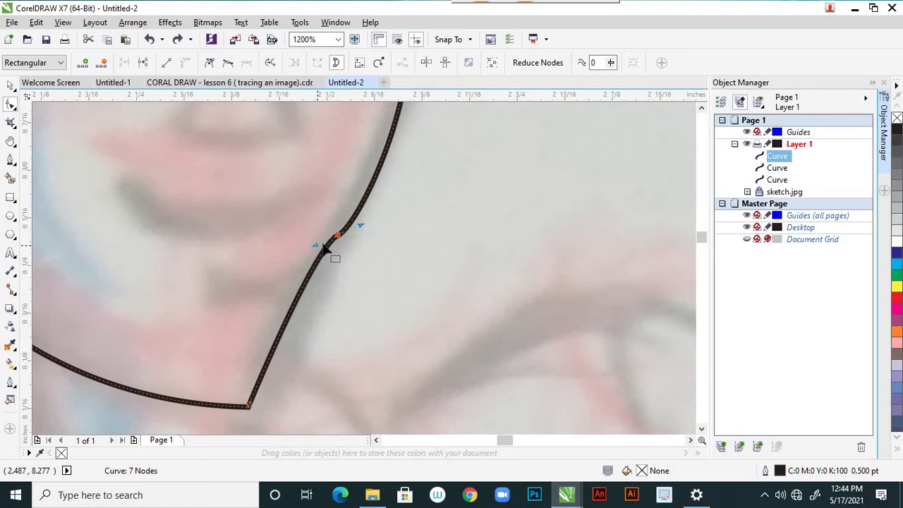
left_click_drag(357, 227, 365, 210)
left_click(314, 273)
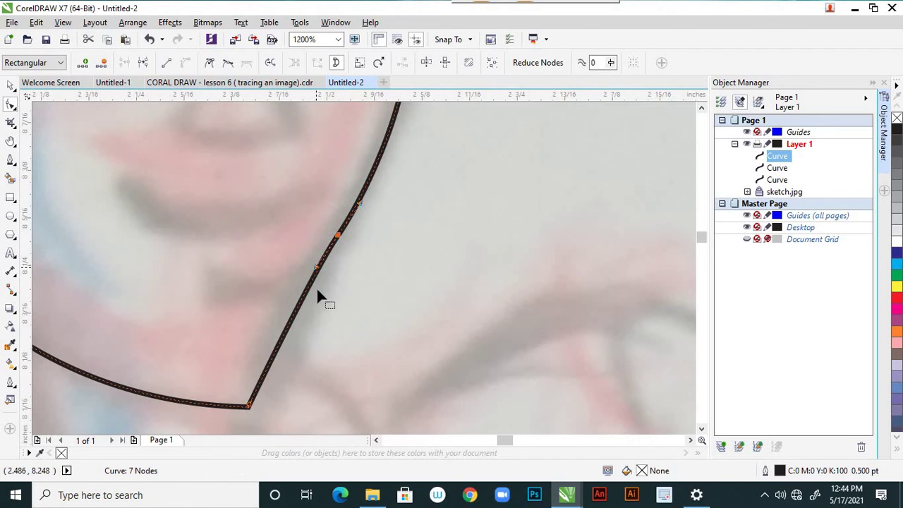
scroll(318, 310, "down", 2)
scroll(321, 316, "down", 3)
scroll(319, 318, "up", 2)
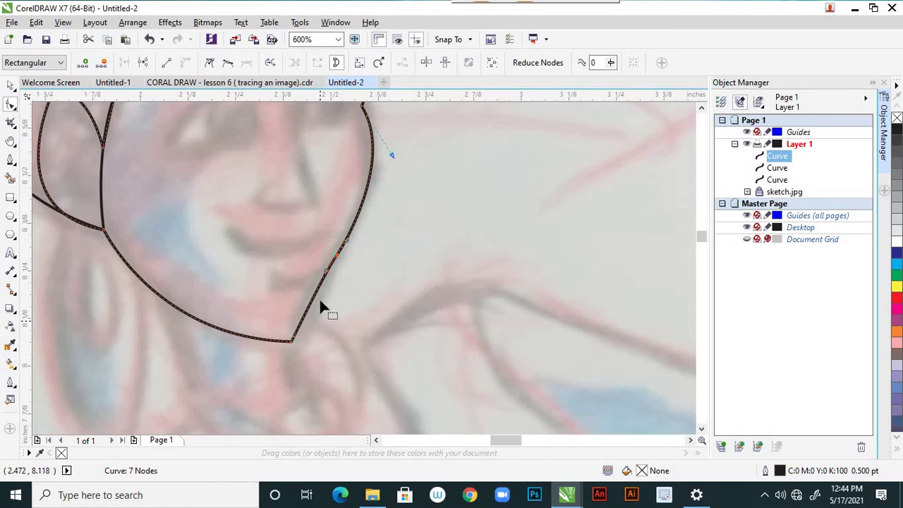
- Move the lower cheek node down along the jaw, adjust its handle toward the chin, and deselect it
left_click(321, 251)
mouse_move(332, 262)
left_mouse_down()
mouse_move(329, 282)
mouse_move(339, 277)
left_mouse_up()
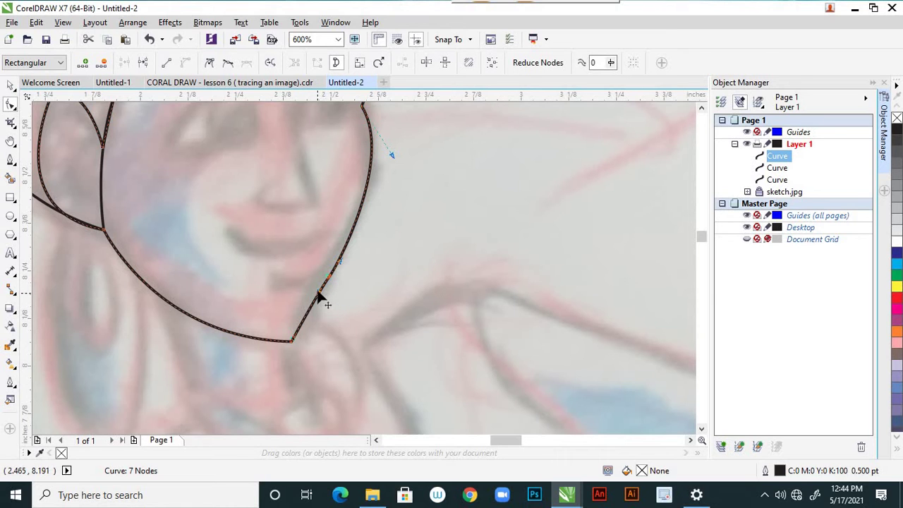
left_click_drag(314, 296, 317, 315)
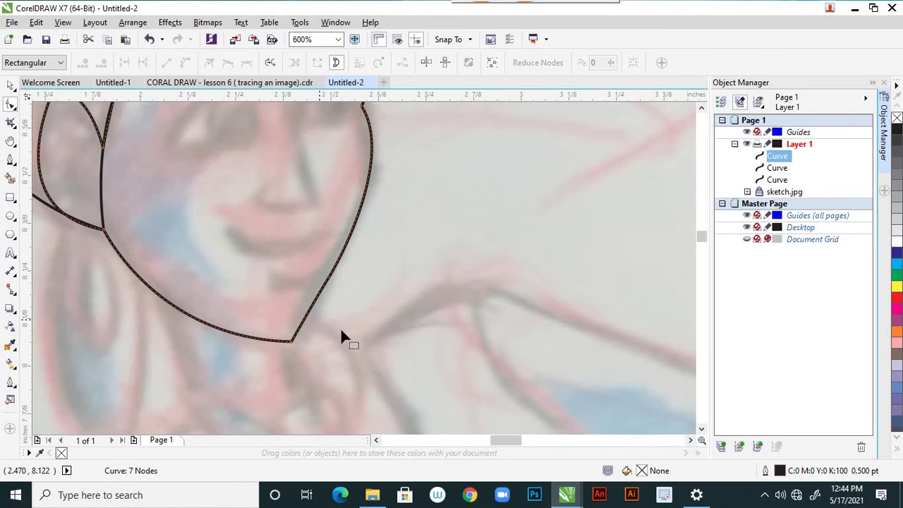
scroll(340, 328, "down", 4)
scroll(316, 342, "up", 2)
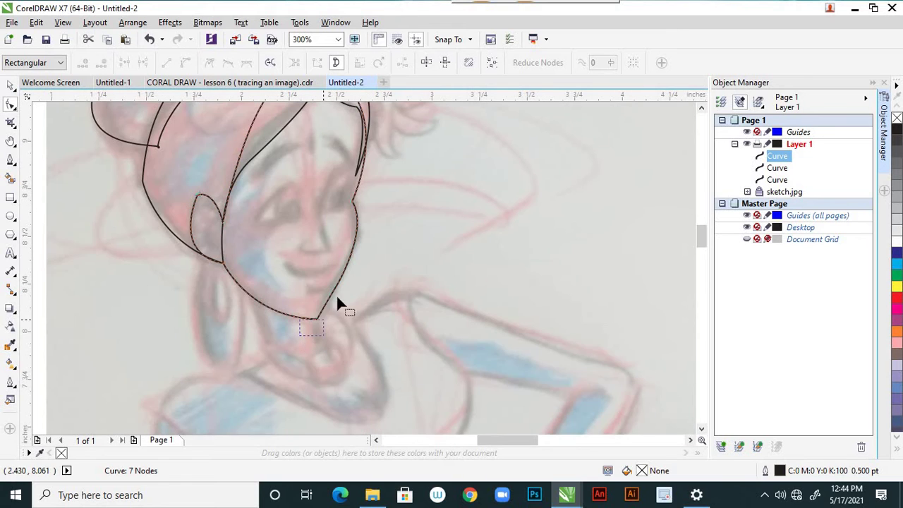
- Move the chin node slightly up and outward, fine-tune its jawline handle, and deselect the node
left_click(317, 319)
left_click_drag(316, 317, 321, 313)
left_click_drag(252, 316, 249, 316)
left_click(344, 351)
- Select the hair outline and move its pointed tip at the far temple outward onto the edge of the face outline
scroll(349, 351, "down", 1)
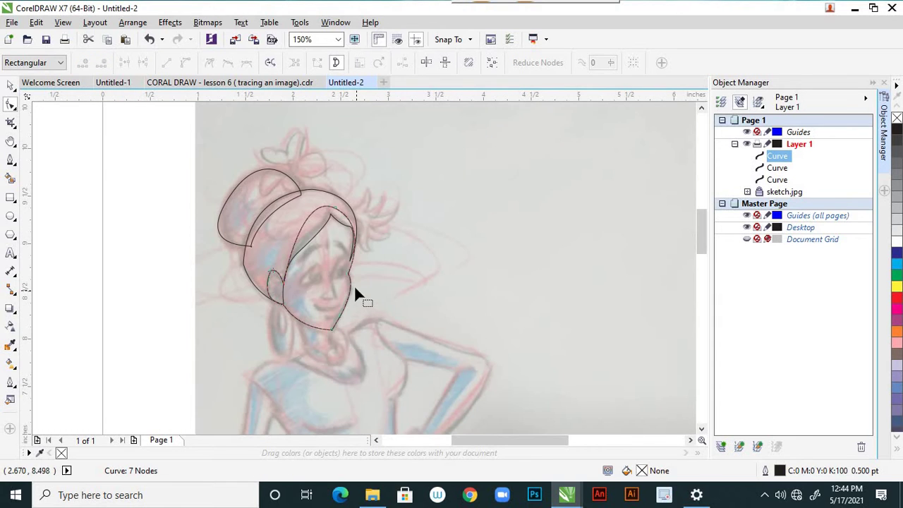
scroll(361, 284, "up", 1)
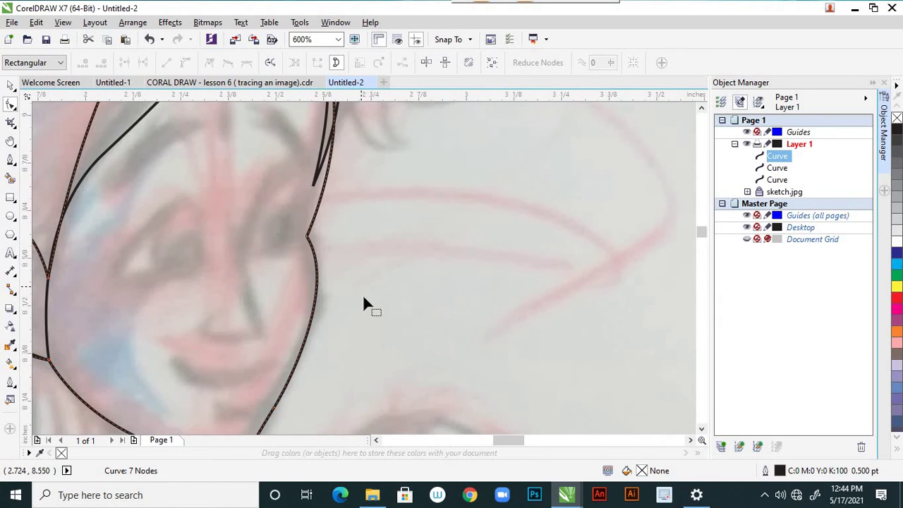
scroll(369, 304, "down", 1)
scroll(368, 247, "up", 2)
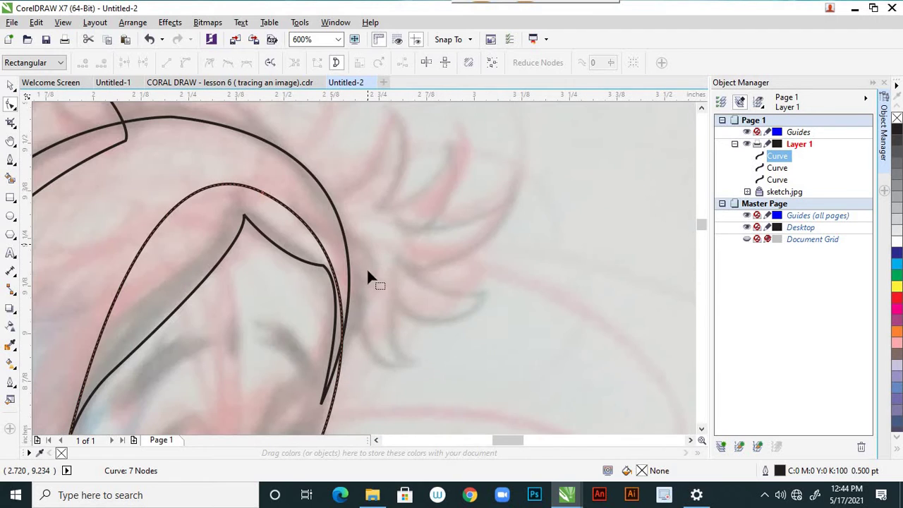
scroll(377, 275, "down", 1)
scroll(354, 344, "up", 1)
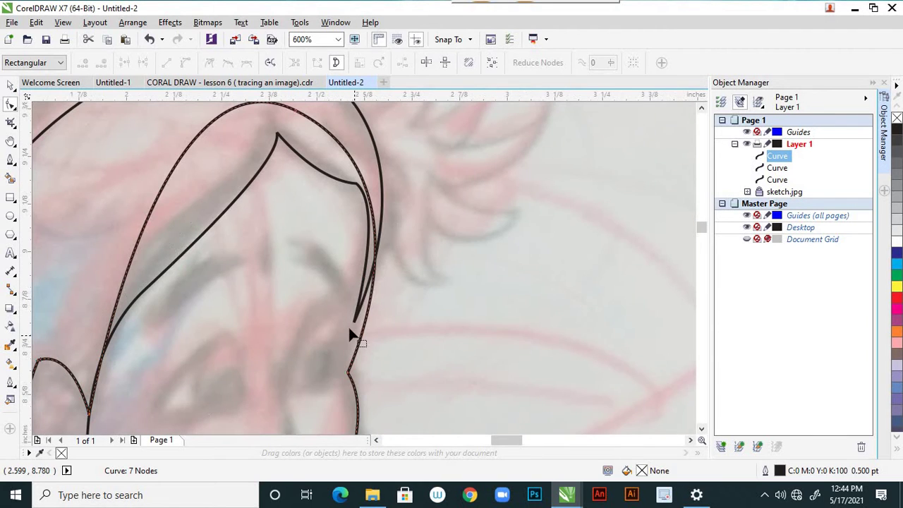
left_click(344, 325)
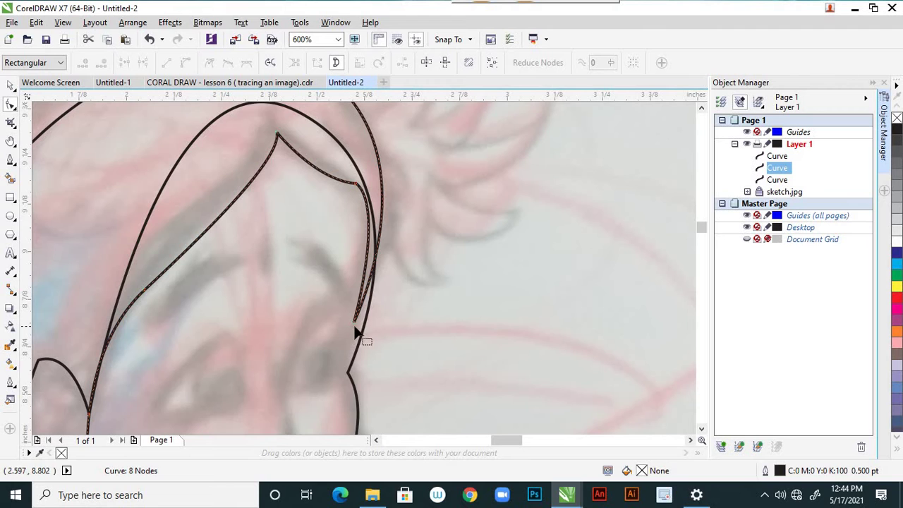
mouse_move(355, 323)
left_mouse_down()
mouse_move(368, 326)
mouse_move(367, 317)
left_mouse_up()
scroll(369, 332, "down", 2)
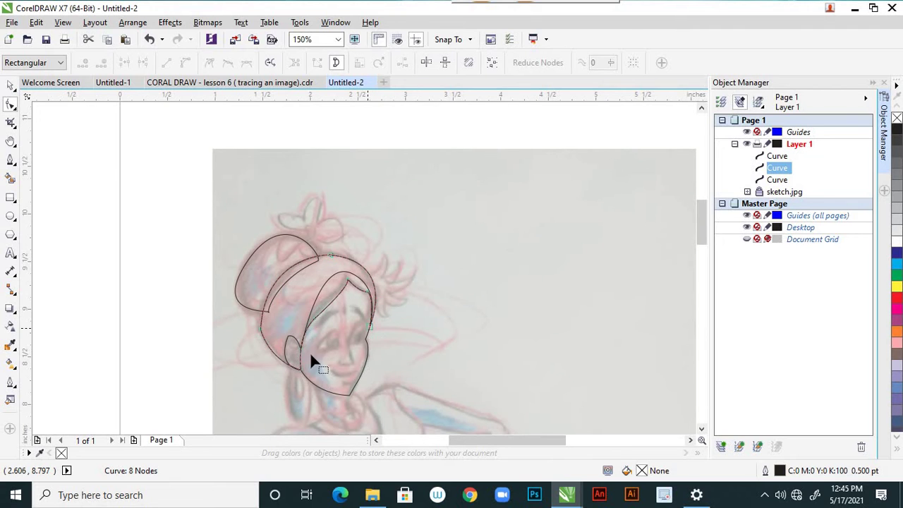
scroll(306, 358, "up", 3)
scroll(282, 311, "down", 4)
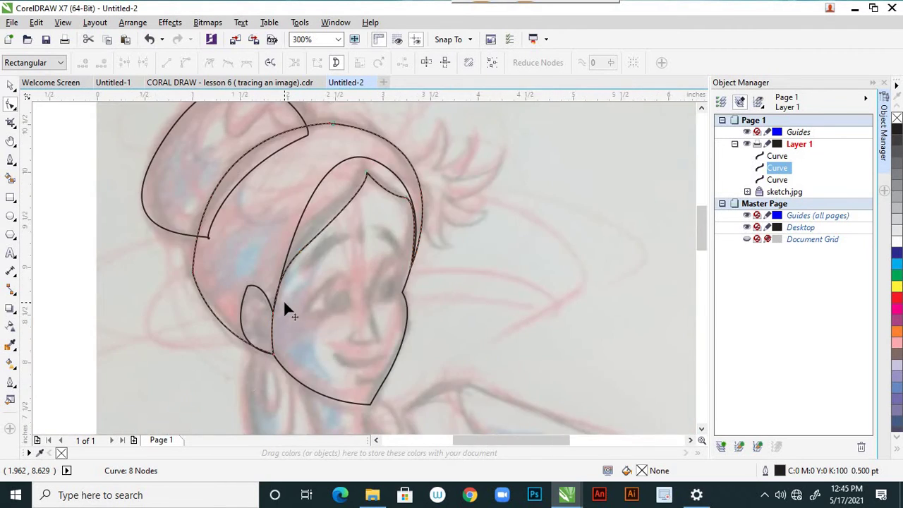
- Trace the uppermost spike of the feathery tuft beside the forehead with the Pen tool, starting on the hair outline
scroll(283, 292, "up", 2)
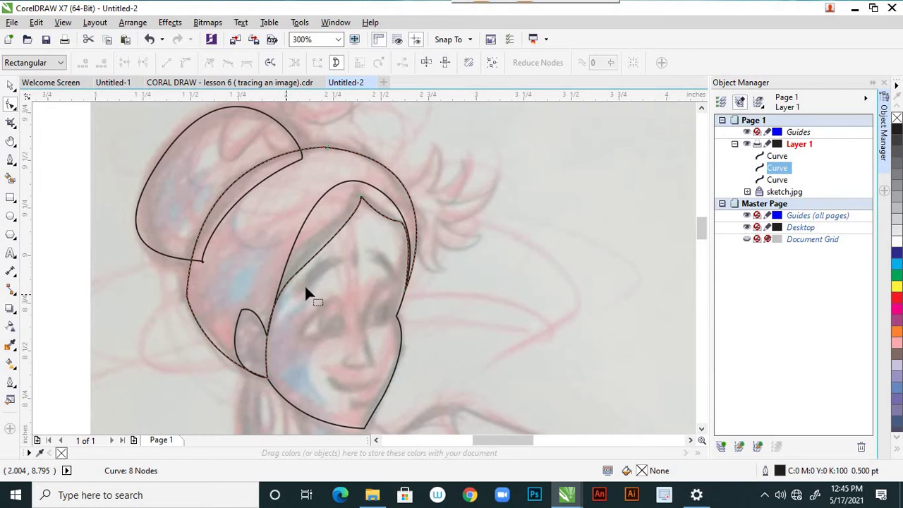
scroll(378, 307, "down", 1)
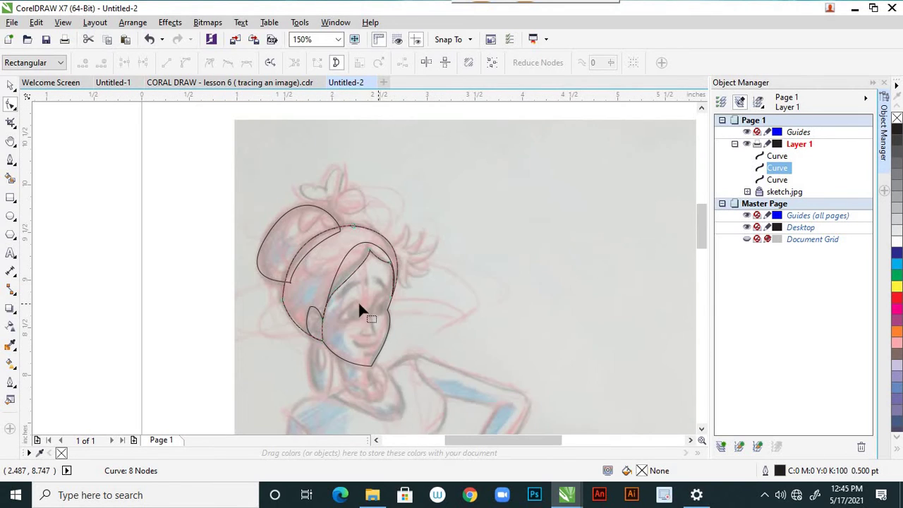
left_click(11, 160)
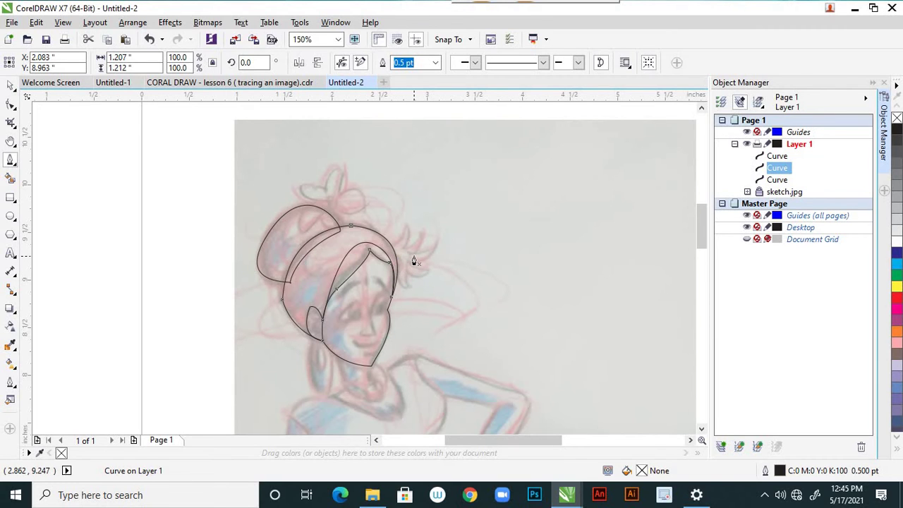
scroll(414, 260, "up", 2)
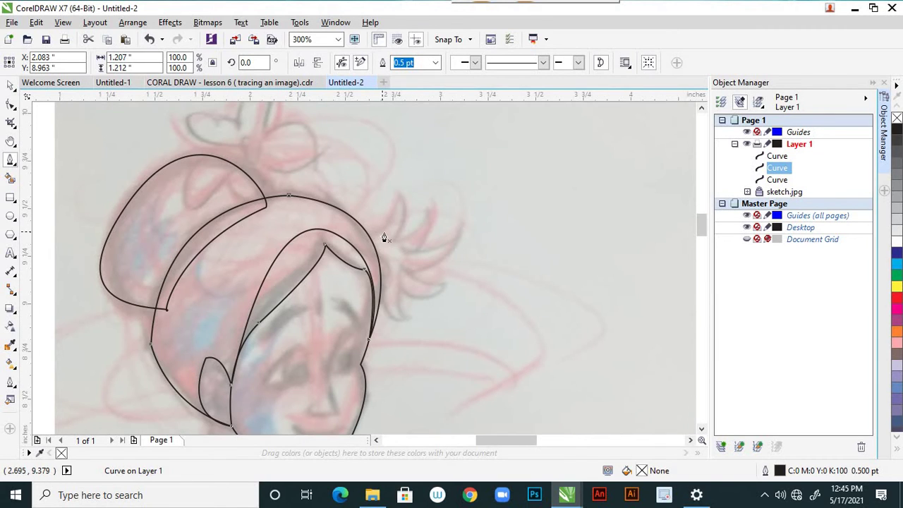
scroll(400, 260, "down", 2)
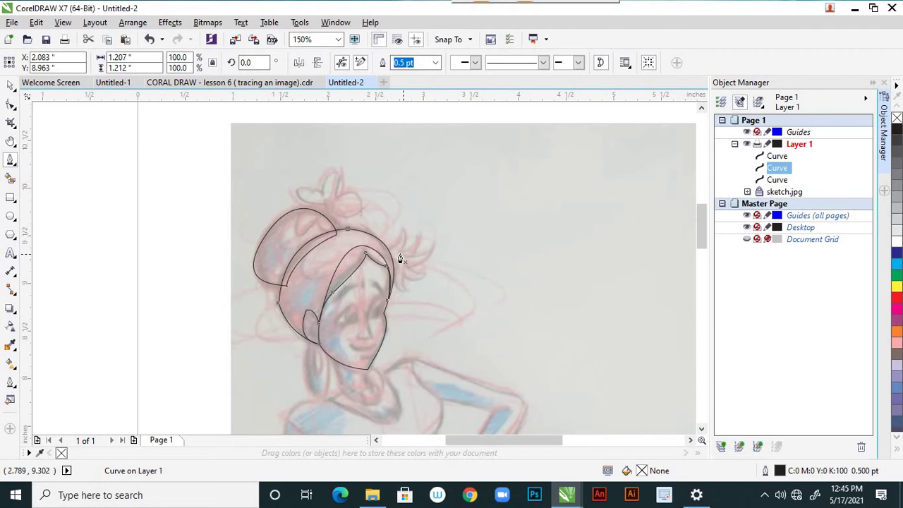
scroll(400, 260, "up", 2)
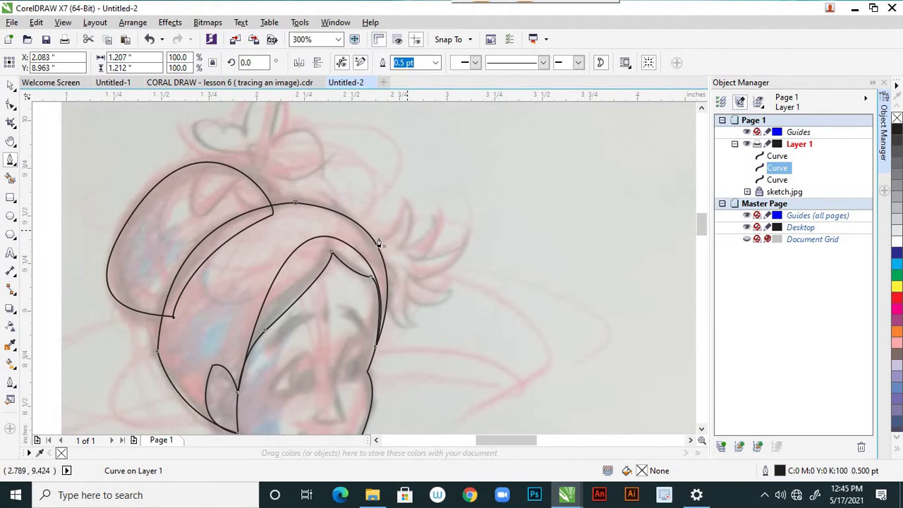
left_click(367, 245)
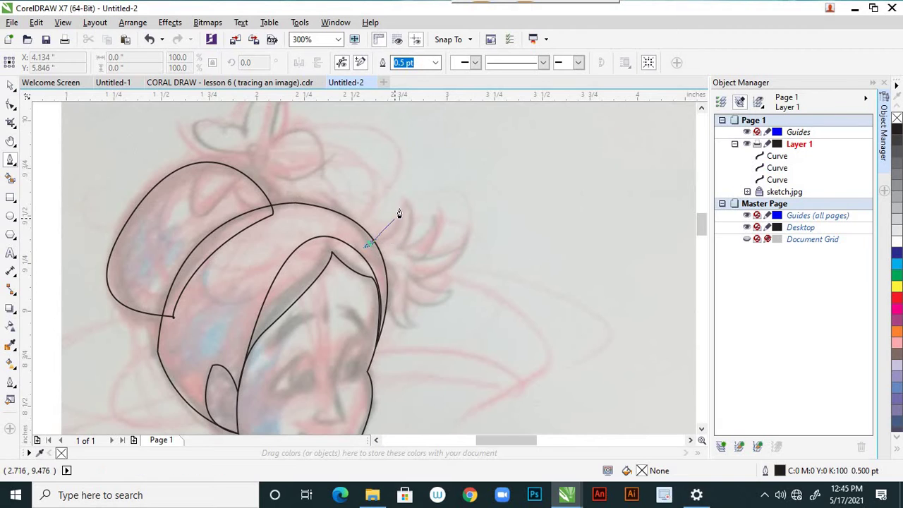
left_click_drag(402, 200, 398, 171)
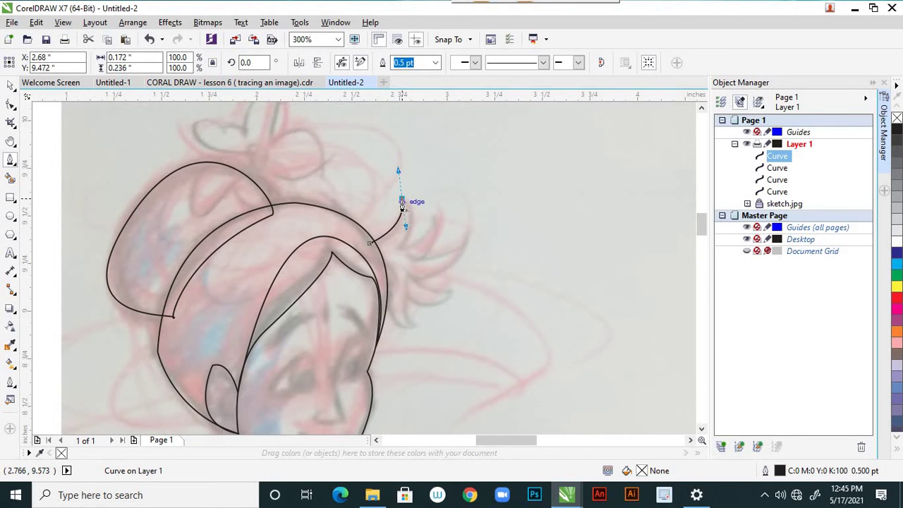
left_click_drag(401, 202, 386, 268)
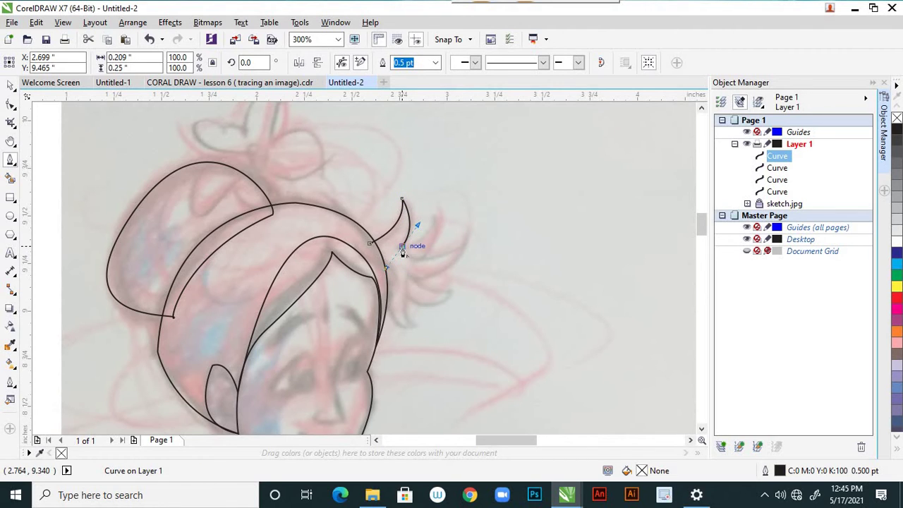
- Continue the tuft outline around the second spike, with a sharp tip and a curve back to its base
left_click(442, 196)
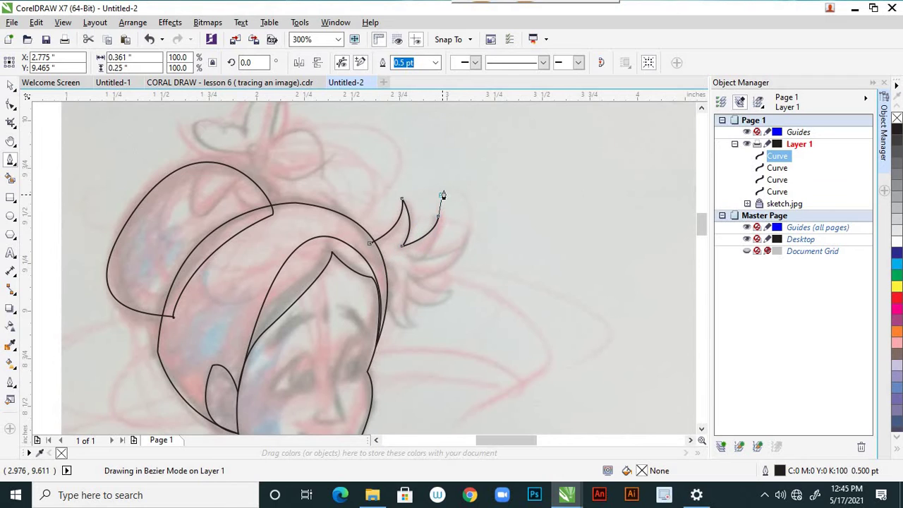
left_click_drag(441, 194, 439, 221)
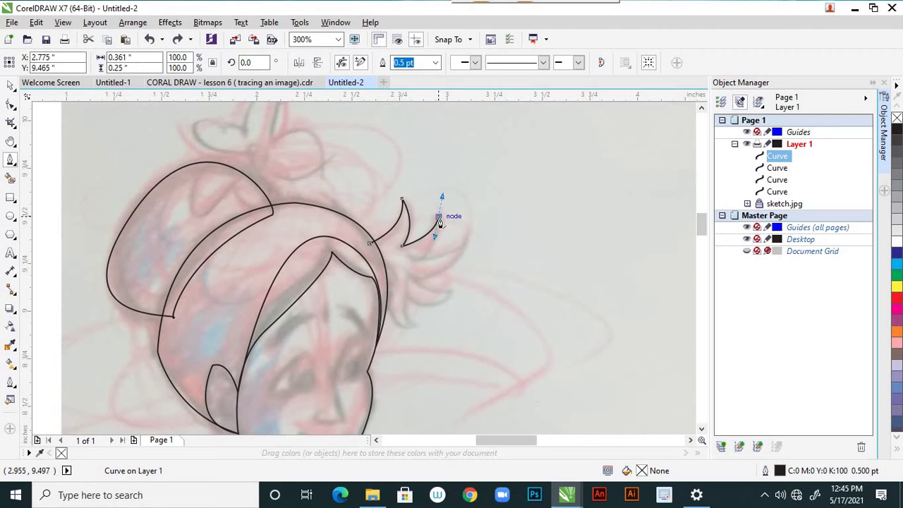
scroll(439, 221, "up", 2)
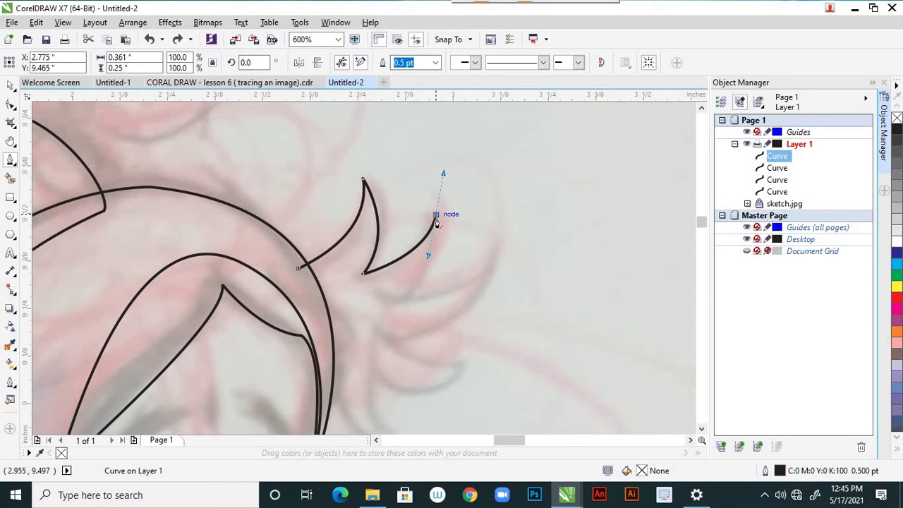
left_click_drag(437, 223, 407, 309)
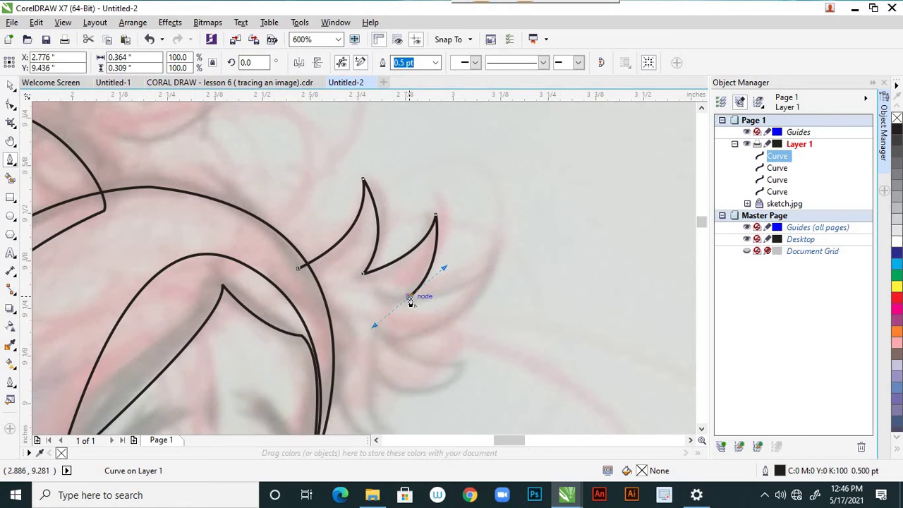
- Trace the long third spike of the tuft out to its tip and back, making its base node a sharp corner
left_click_drag(490, 266, 513, 246)
scroll(513, 244, "down", 1)
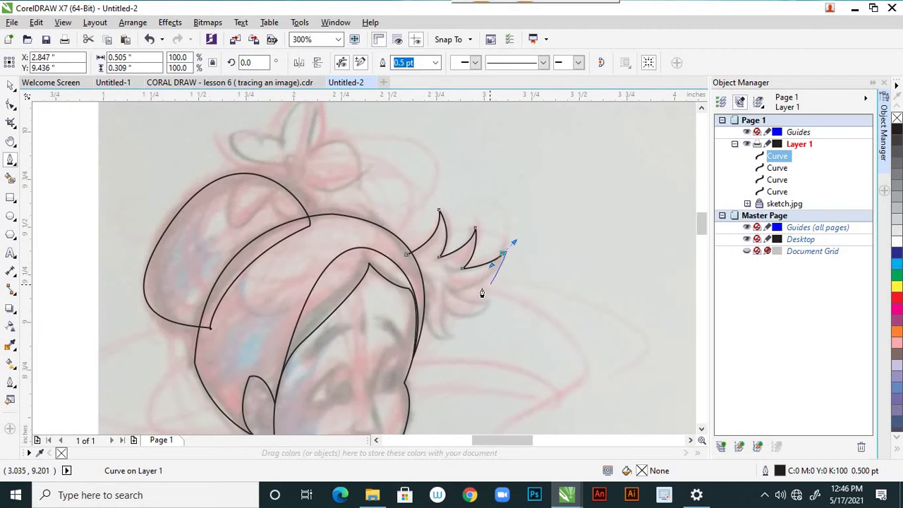
scroll(480, 293, "up", 1)
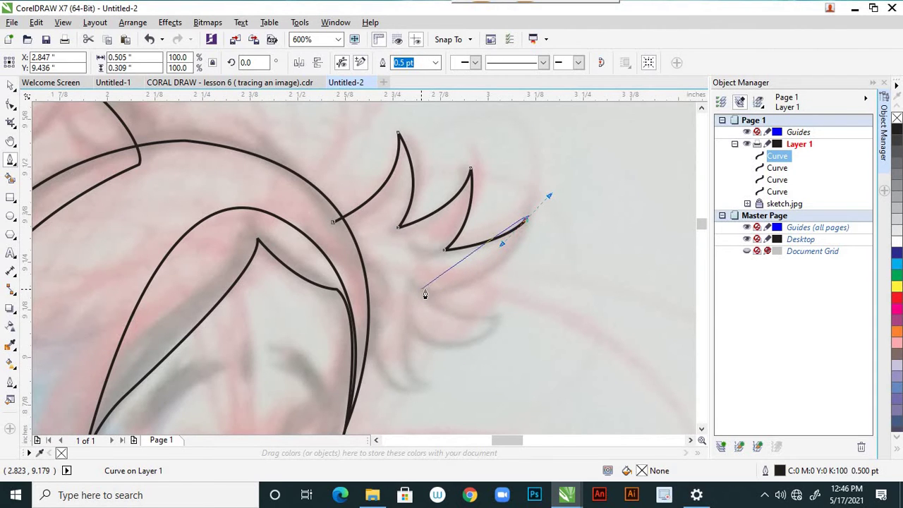
left_click_drag(424, 289, 343, 290)
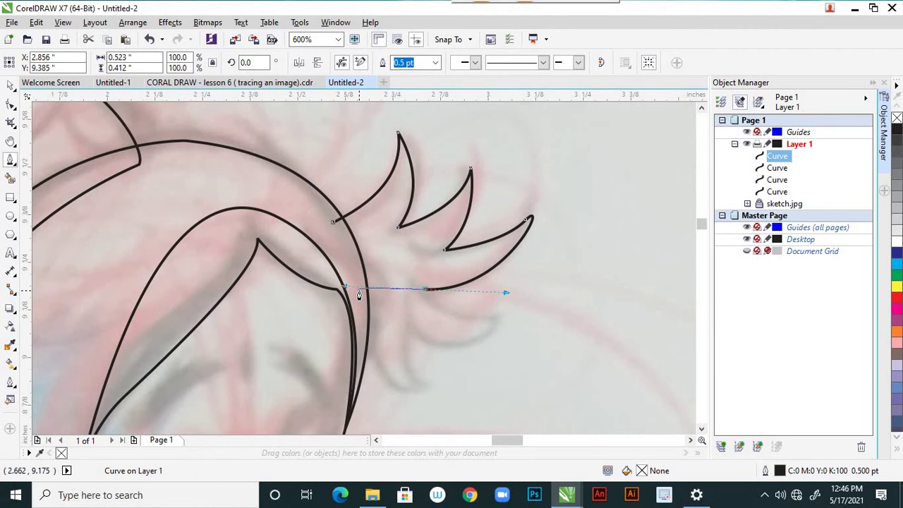
left_click(424, 289)
- Trace the fourth, lower spike of the tuft with sharp corners at its tip and base
left_click_drag(497, 314, 544, 306)
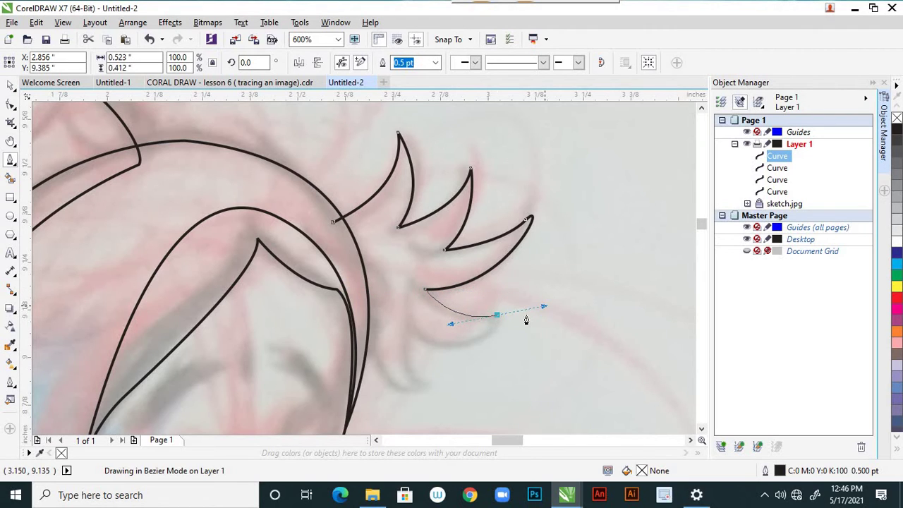
left_click(497, 316)
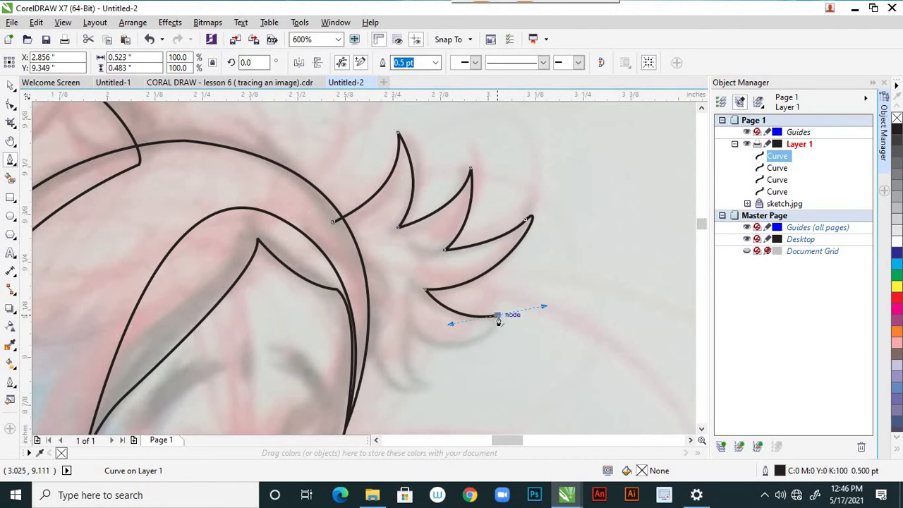
left_click(497, 316)
left_click_drag(414, 325, 465, 364)
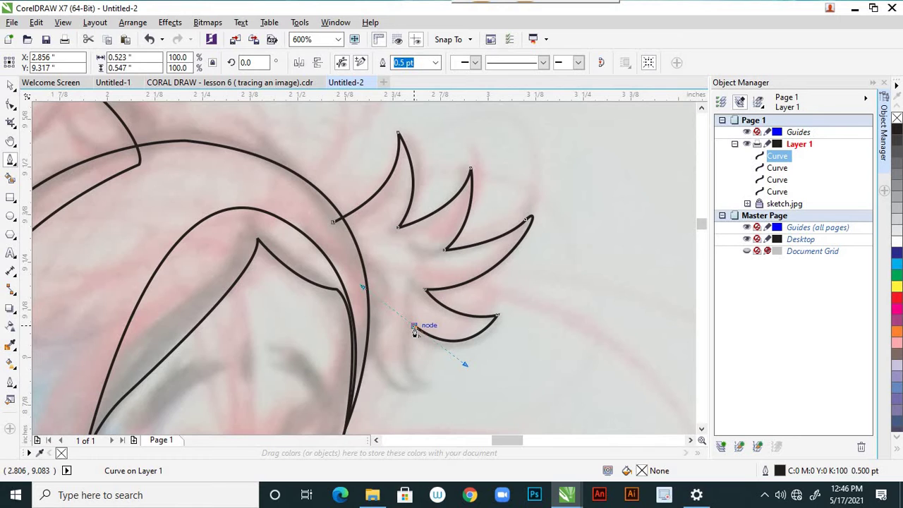
left_click(414, 327)
- Trace the lowest spike, close the tuft outline at its starting node inside the hair, and deselect the shape
mouse_move(426, 382)
left_mouse_down()
mouse_move(478, 407)
mouse_move(464, 411)
mouse_move(453, 399)
left_mouse_up()
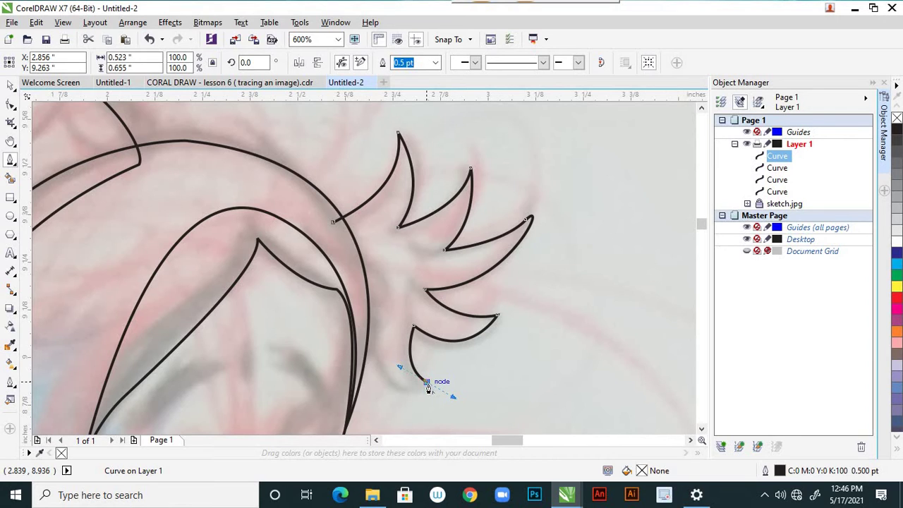
left_click(426, 385)
scroll(347, 311, "down", 1)
scroll(354, 311, "up", 1)
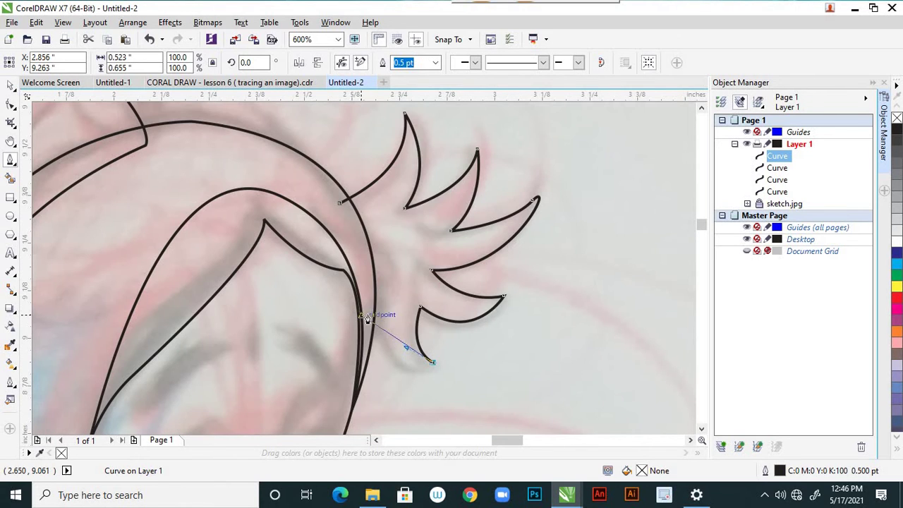
left_click_drag(367, 310, 348, 239)
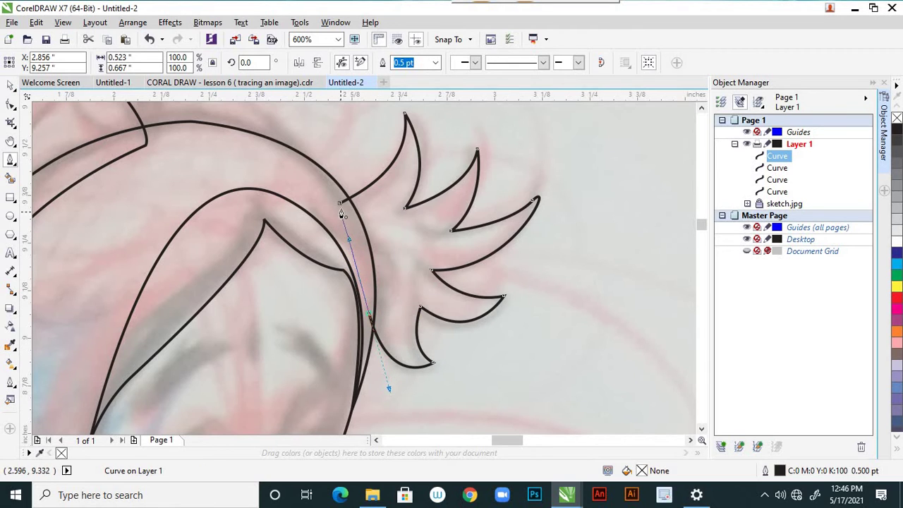
left_click(340, 208)
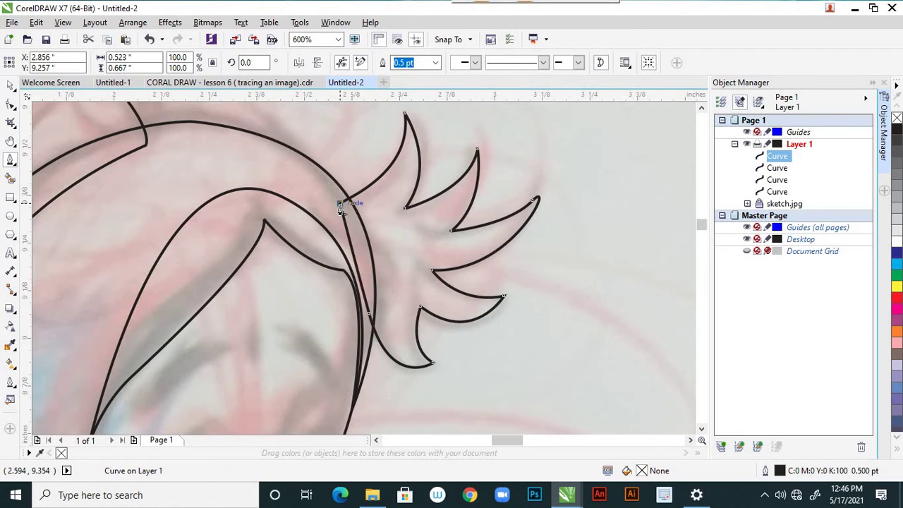
scroll(403, 287, "down", 3)
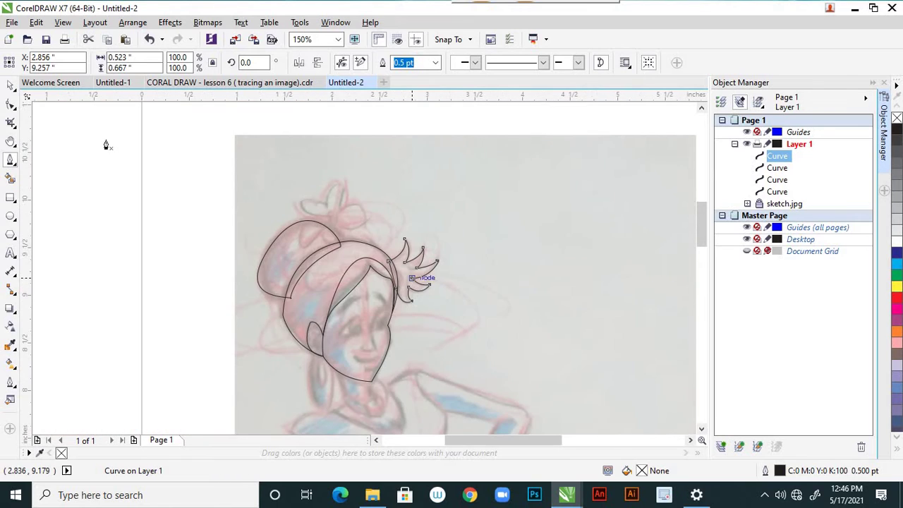
left_click(11, 84)
left_click(395, 196)
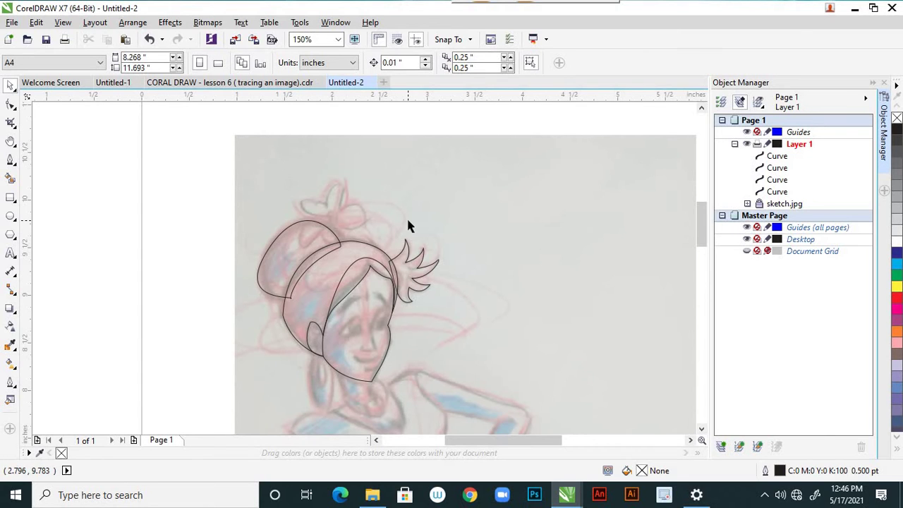
- Start outlining the flower above the bun with the Pen tool, curving from the top petal's tip down to its base
scroll(406, 247, "down", 1)
scroll(372, 212, "up", 2)
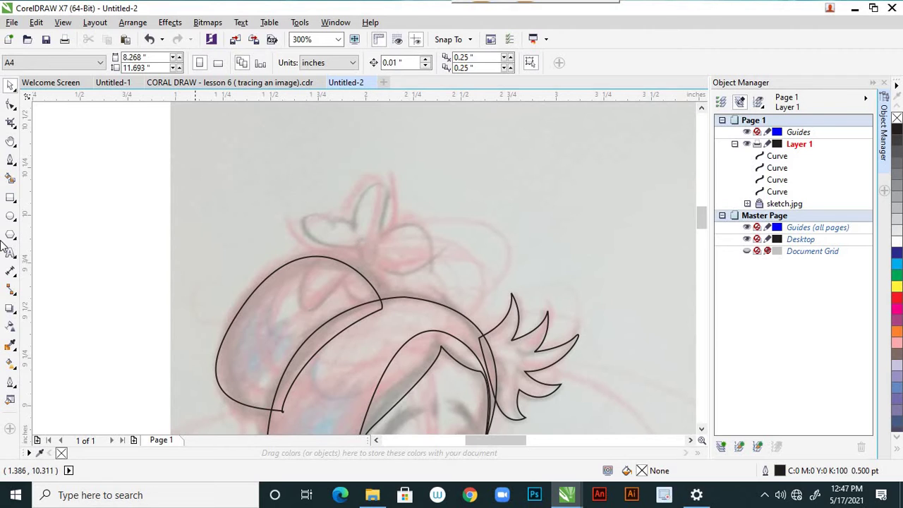
key("F8")
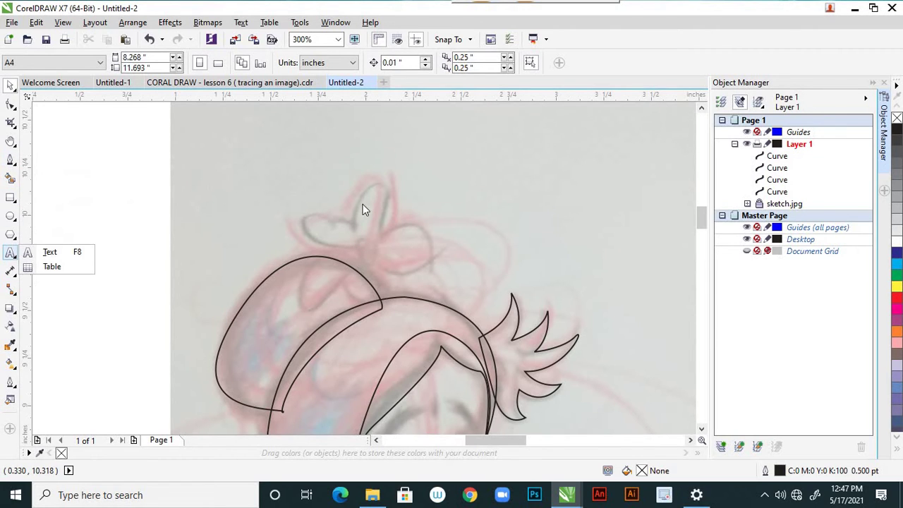
left_click(12, 165)
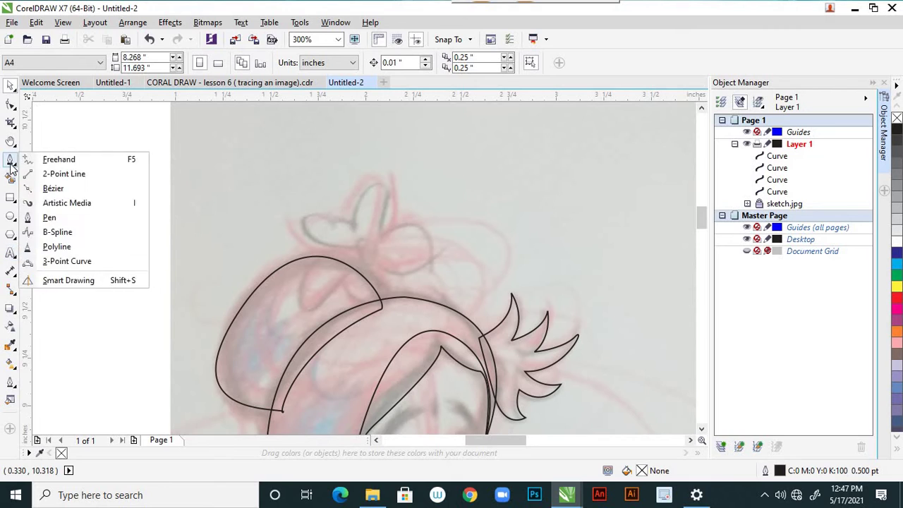
left_click(9, 164)
left_click(384, 185)
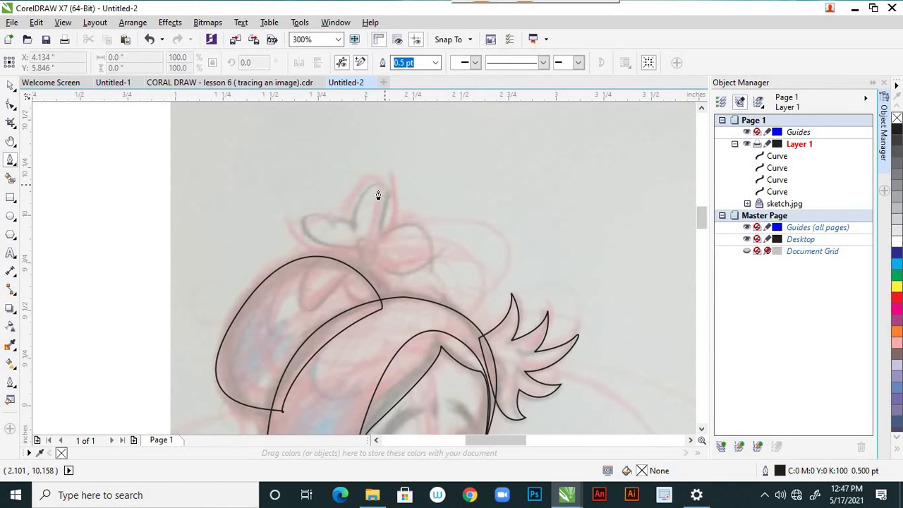
left_click_drag(352, 227, 363, 246)
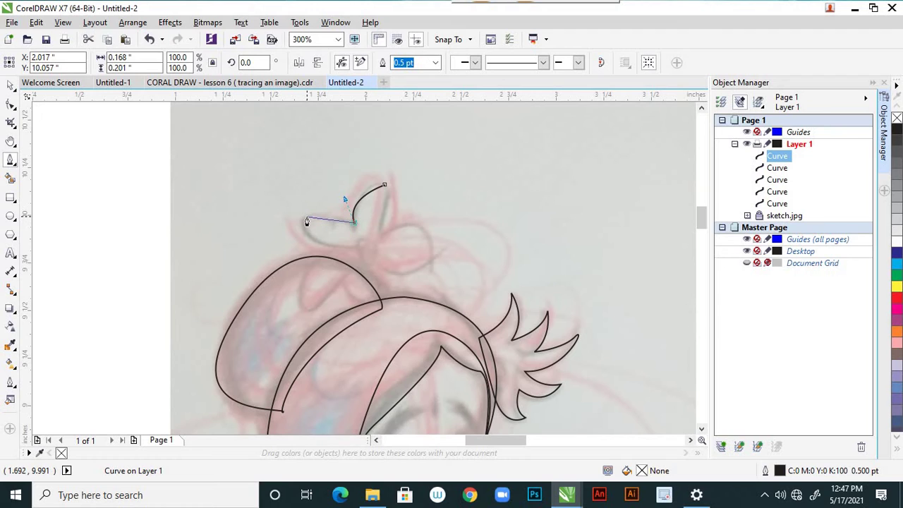
- Trace the flower's left petal out to its rounded tip and back to the flower's center with a sharp corner
left_click_drag(304, 219, 289, 234)
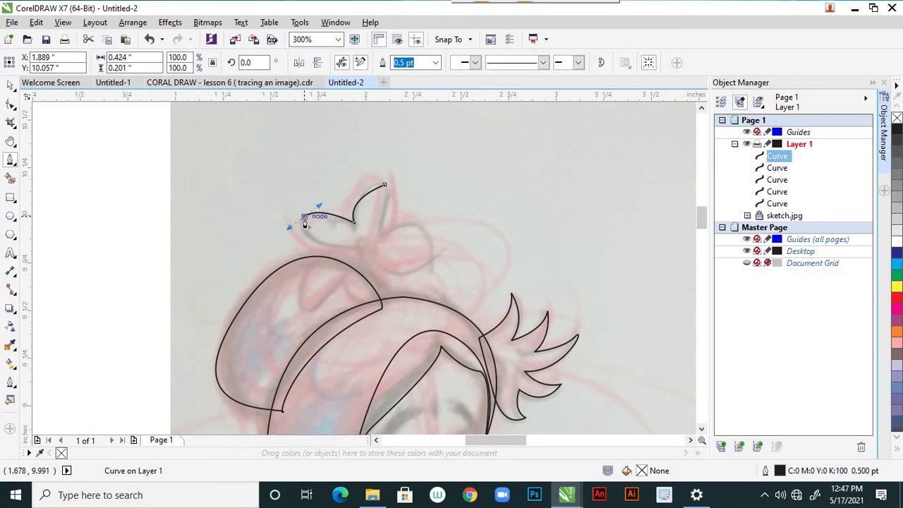
left_click(305, 223)
mouse_move(352, 254)
left_mouse_down()
mouse_move(423, 254)
mouse_move(411, 257)
left_mouse_up()
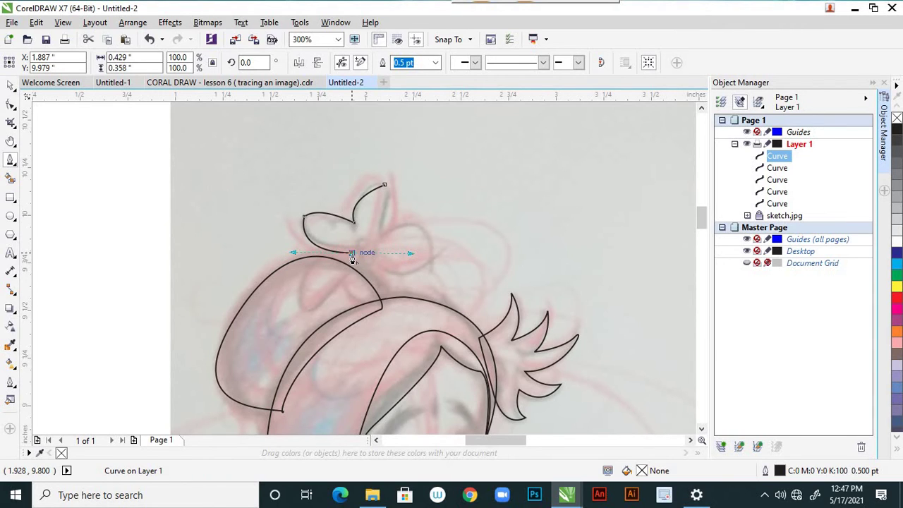
left_click(352, 255)
- Trace the flower's two lower petals overlapping the bun and headband, ending back at the flower's center
left_click_drag(321, 297, 337, 324)
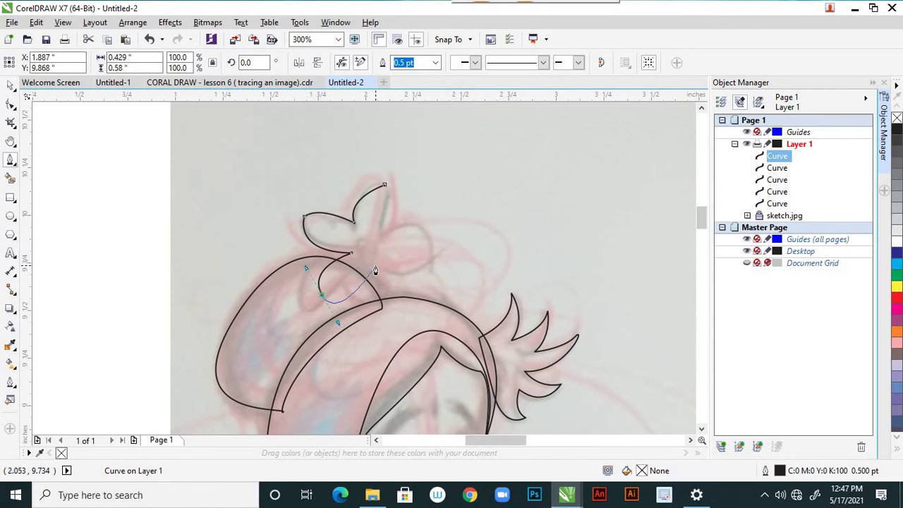
left_click(322, 296)
left_click_drag(362, 275, 381, 234)
double_click(363, 274)
mouse_move(381, 301)
left_mouse_down()
mouse_move(425, 283)
mouse_move(422, 274)
left_mouse_up()
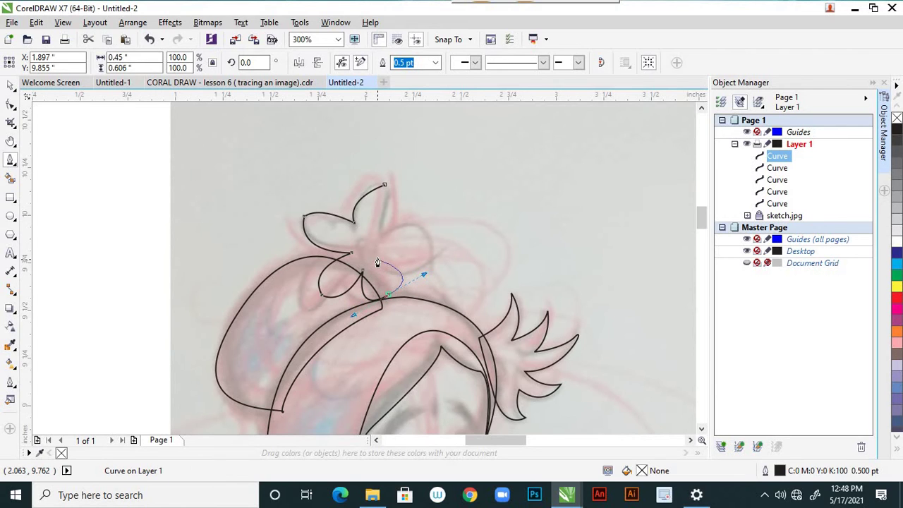
left_click(377, 256)
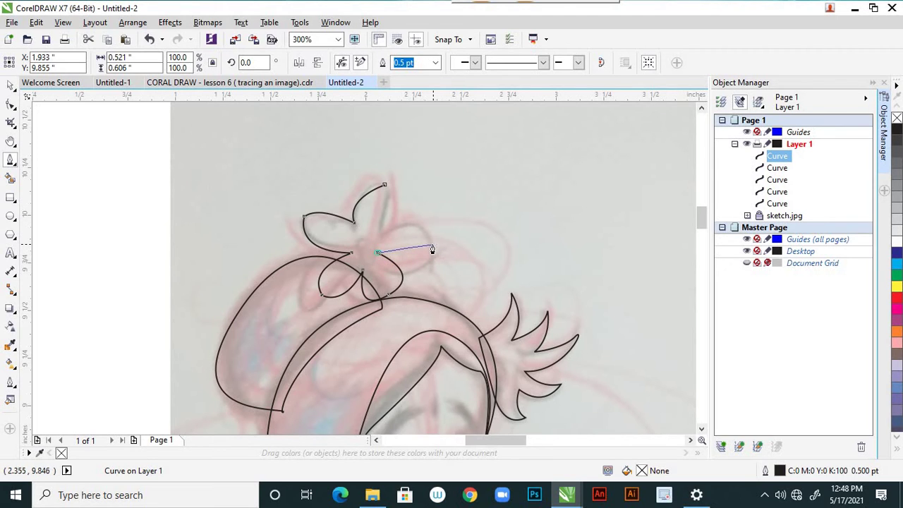
- Trace the flower's right petal with a sharp inner corner and close the outline at the top petal's tip
mouse_move(432, 245)
left_mouse_down()
mouse_move(463, 218)
mouse_move(431, 235)
left_mouse_up()
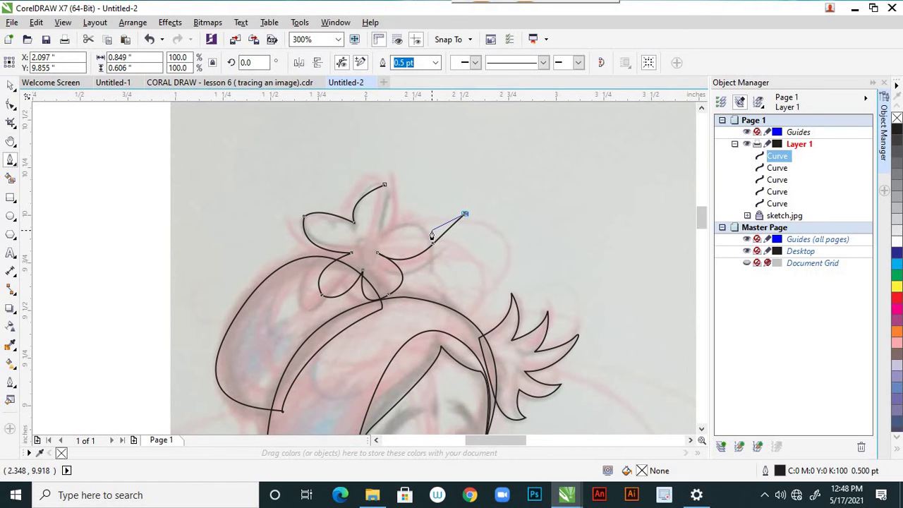
key("ctrl+z")
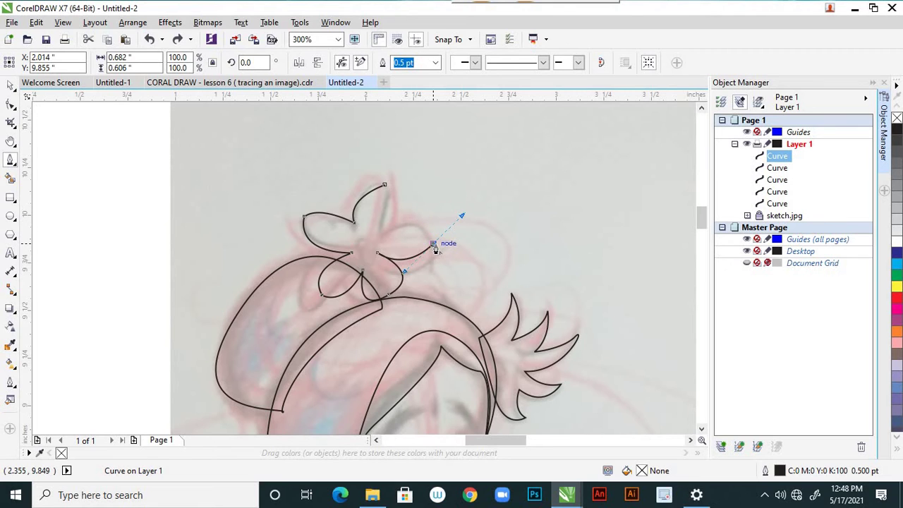
left_click(434, 245)
left_click_drag(387, 229, 337, 244)
left_click(386, 230)
mouse_move(385, 185)
left_mouse_down()
mouse_move(427, 192)
mouse_move(412, 199)
left_mouse_up()
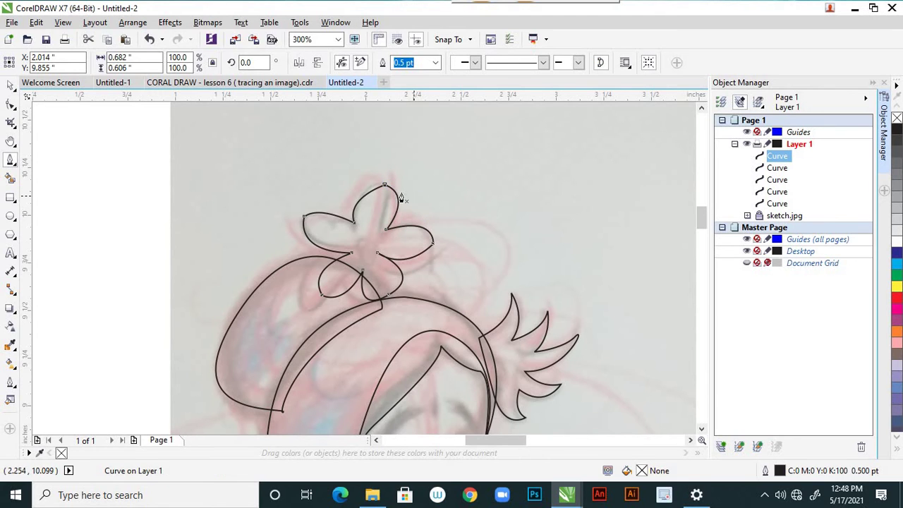
- Reshape the flower's top and left petals by shifting their tip nodes slightly with the Shape tool
left_click(10, 106)
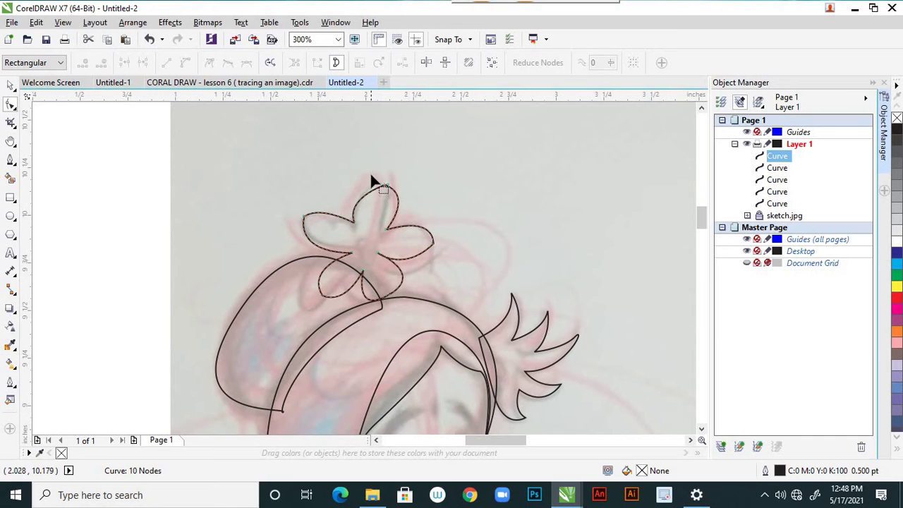
left_click(384, 187)
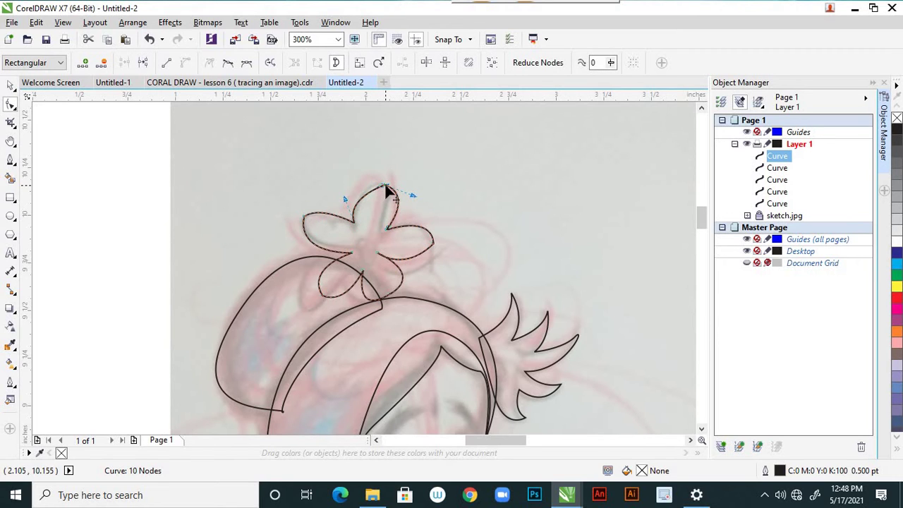
left_click_drag(384, 187, 375, 185)
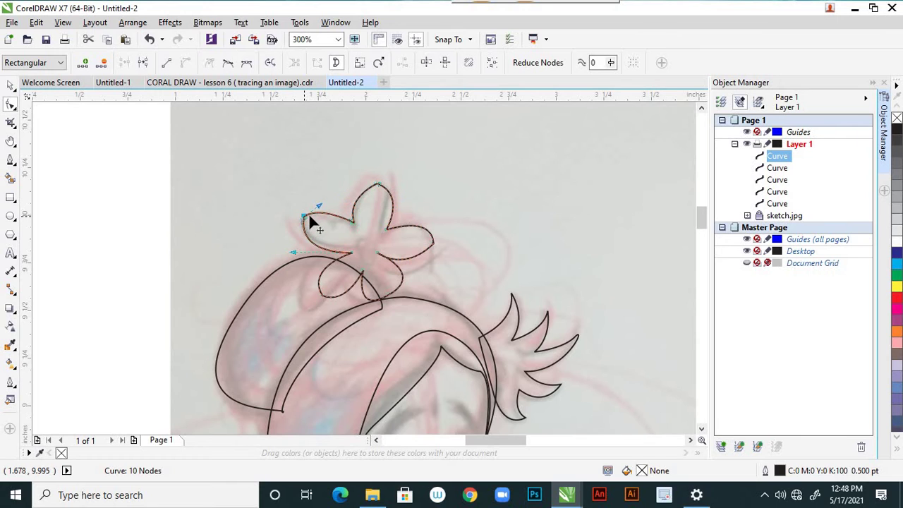
left_click_drag(304, 217, 331, 204)
- Widen the flower's two lower petals by adjusting their tip nodes and curve handles
left_click(323, 298)
left_click_drag(305, 268, 297, 268)
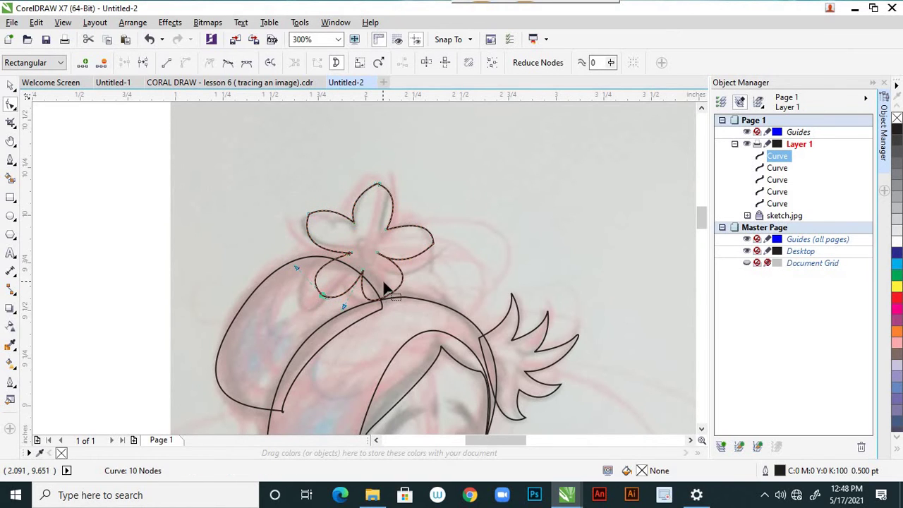
left_click(396, 300)
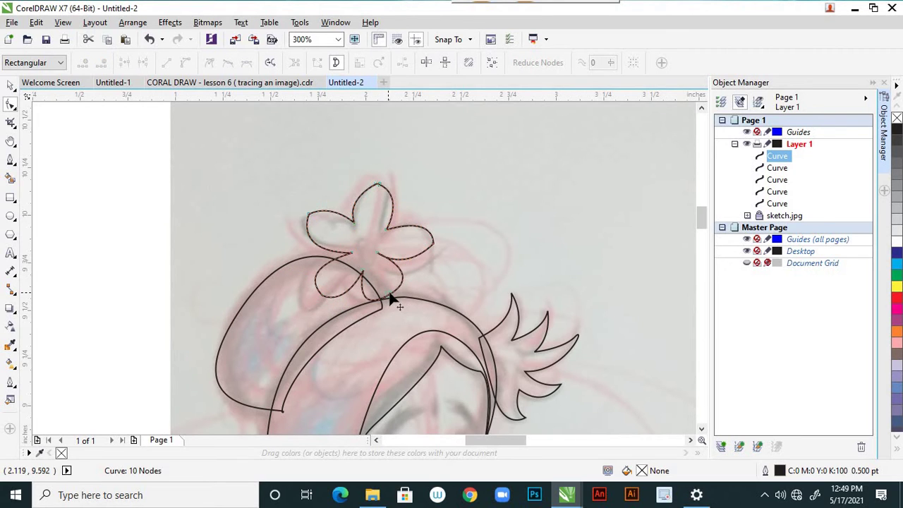
left_click_drag(388, 299, 398, 297)
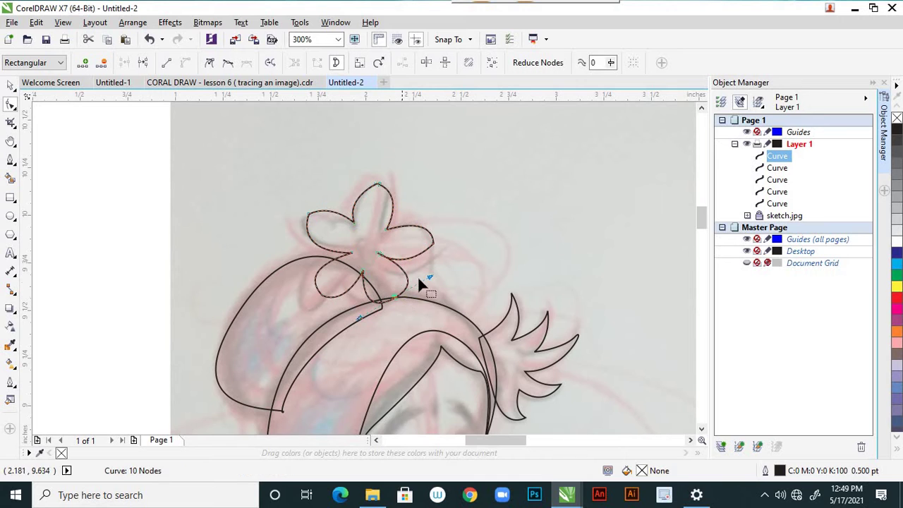
scroll(430, 279, "down", 6)
scroll(442, 253, "up", 6)
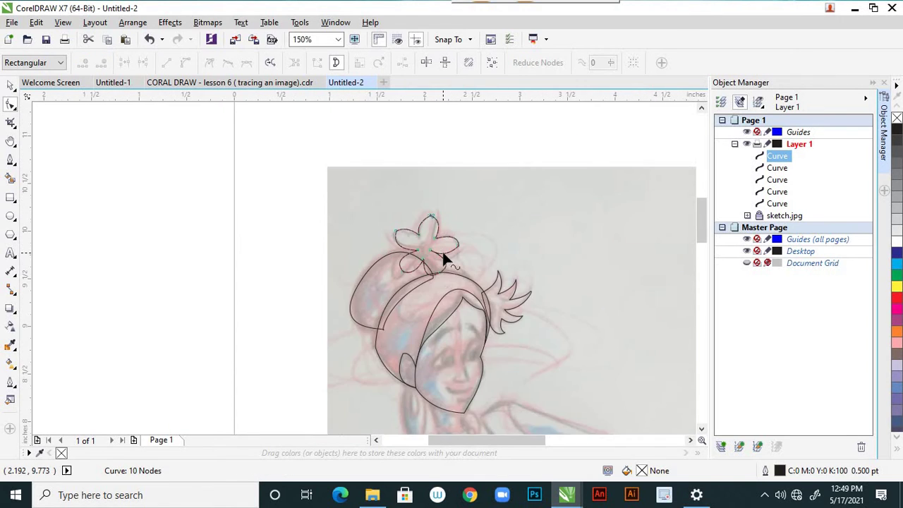
- Move the whole flower down onto the bun, centered at about X 1.983", Y 9.783", and deselect it
key("space")
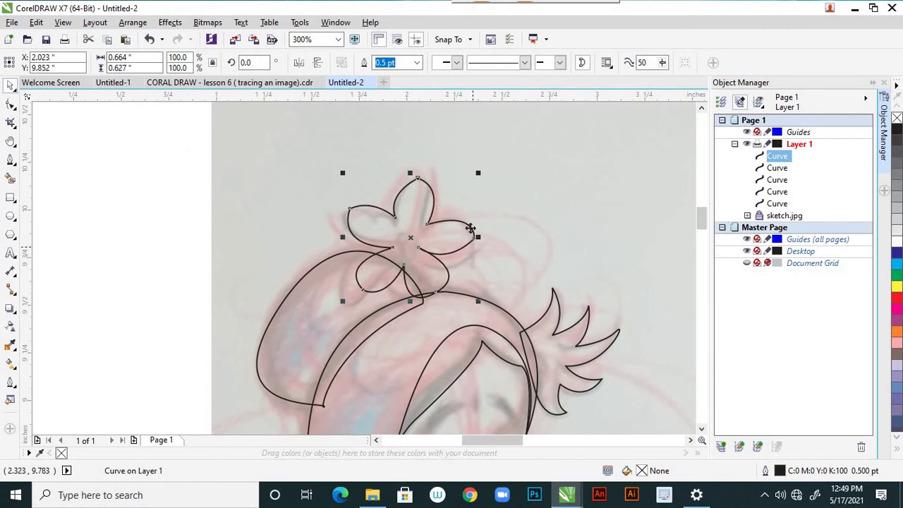
left_click_drag(432, 211, 417, 213)
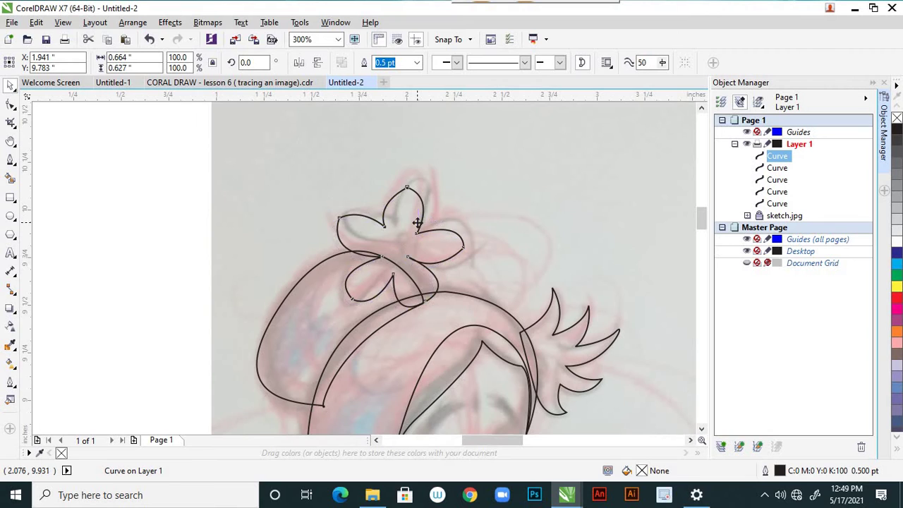
left_click(437, 227)
scroll(437, 227, "down", 2)
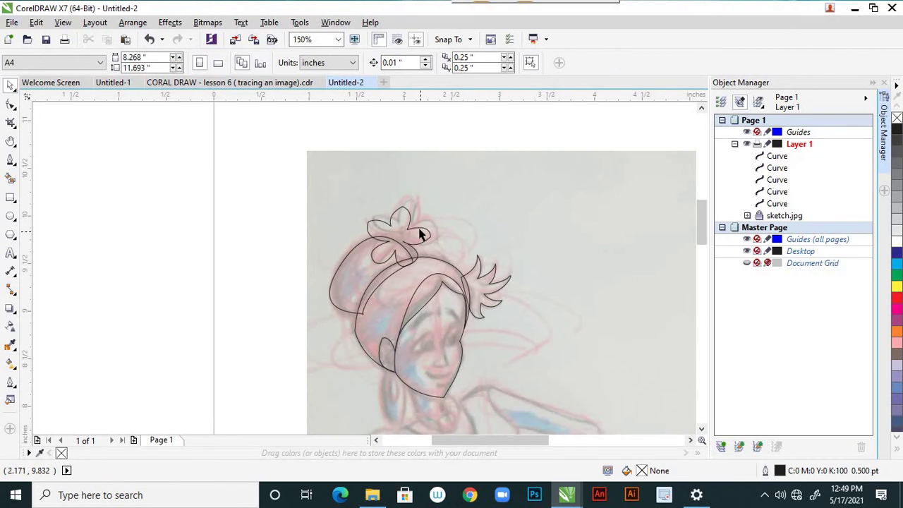
left_click(422, 232)
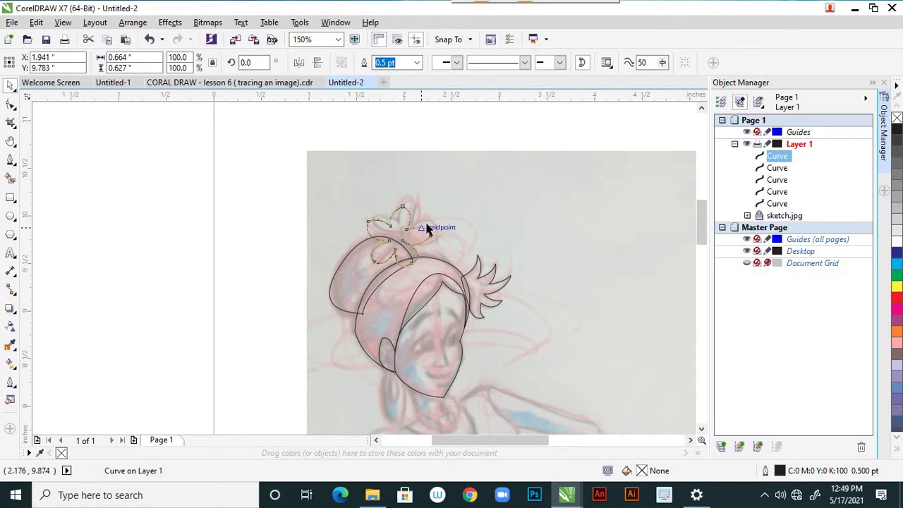
left_click_drag(417, 227, 421, 228)
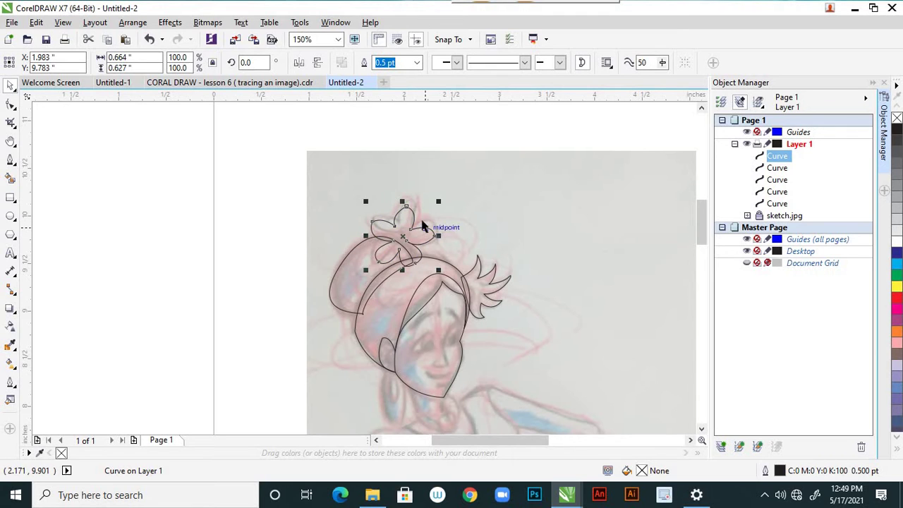
left_click(539, 226)
- Draw a small ellipse about 0.078" by 0.089" at the flower's center, nudge it slightly left, and deselect it
left_click(10, 215)
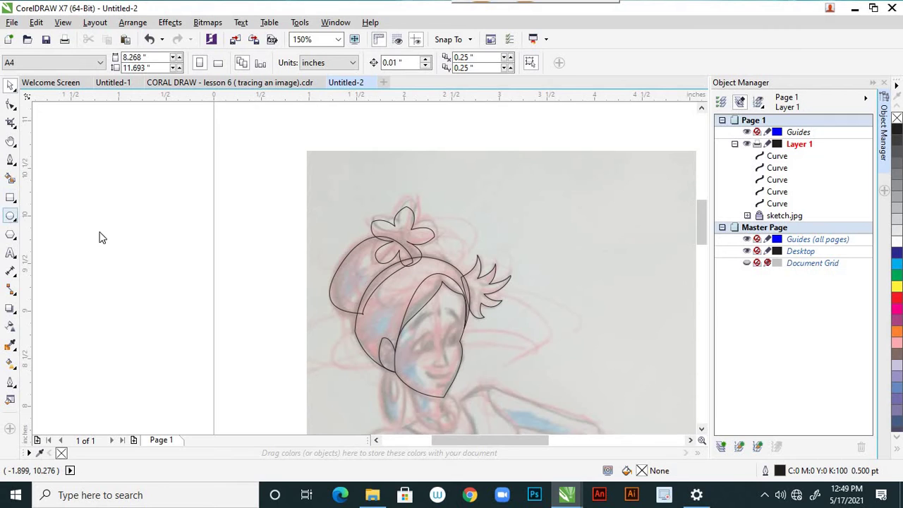
scroll(409, 247, "up", 2)
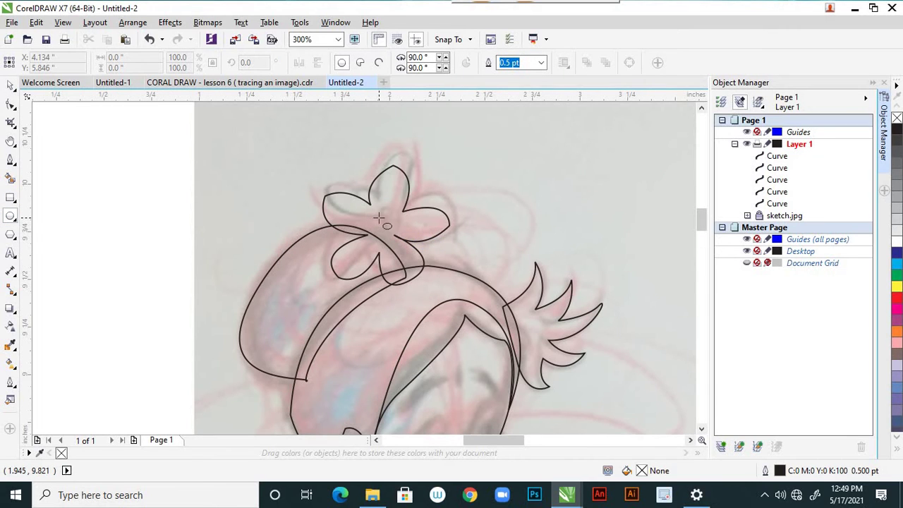
left_click_drag(378, 218, 391, 236)
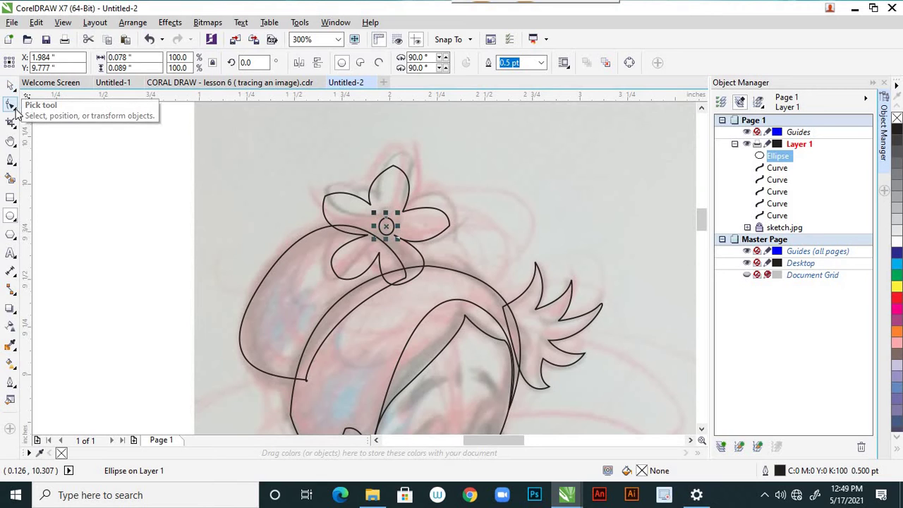
key("Left")
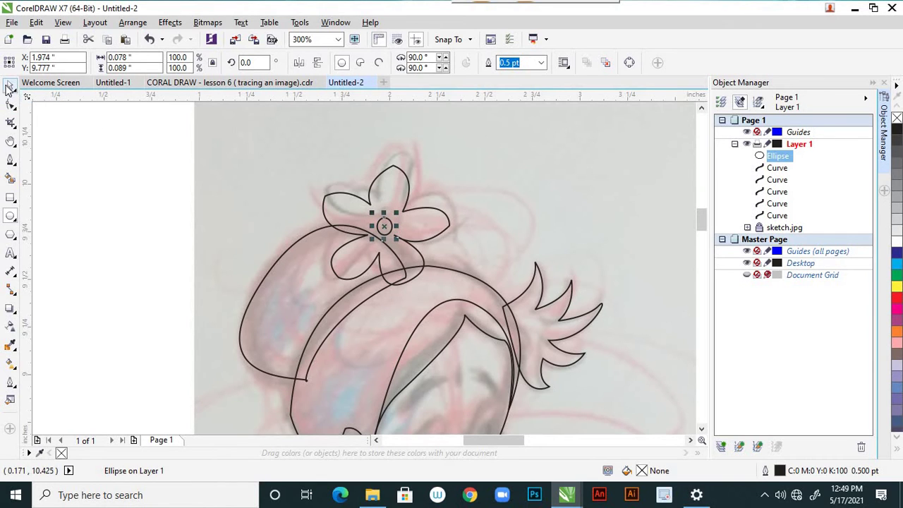
left_click(11, 84)
left_click(159, 195)
- Trace the left eyebrow with the Pen tool as a thin closed arc with pointed ends, about 0.224" wide
scroll(459, 225, "down", 4)
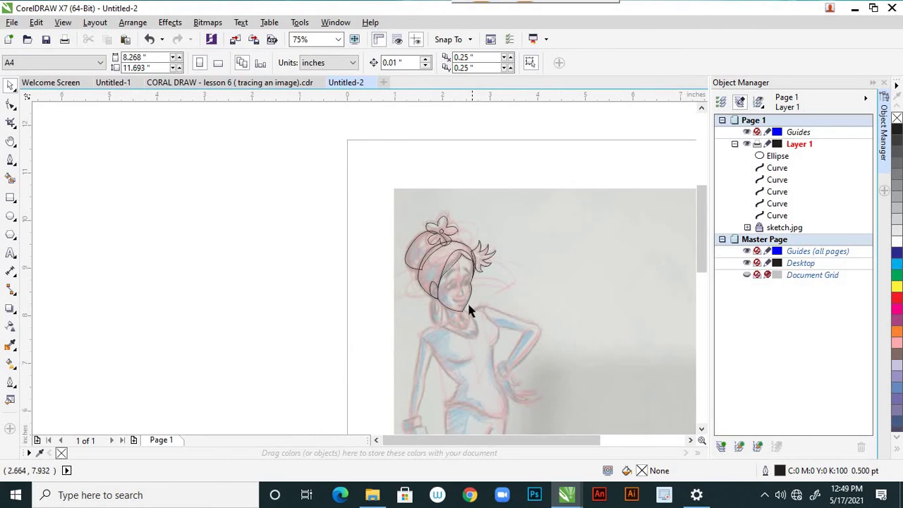
scroll(470, 314, "down", 2)
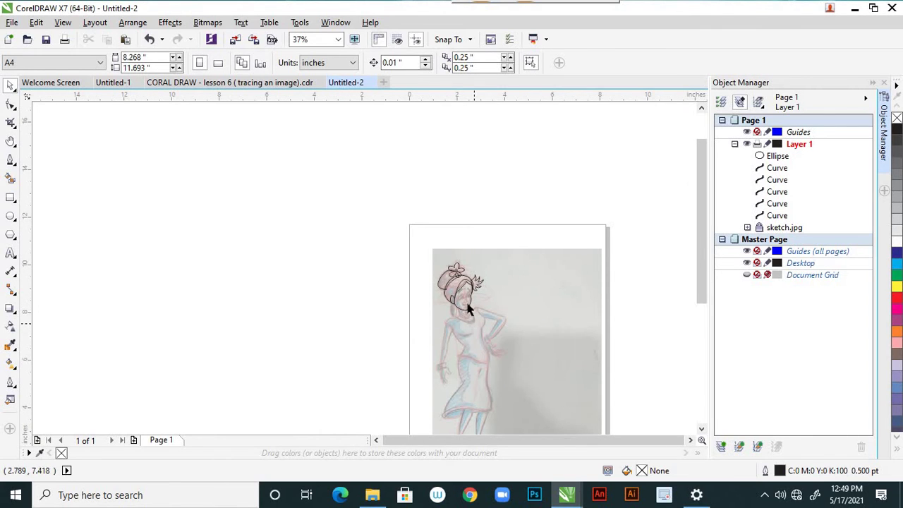
scroll(474, 302, "up", 4)
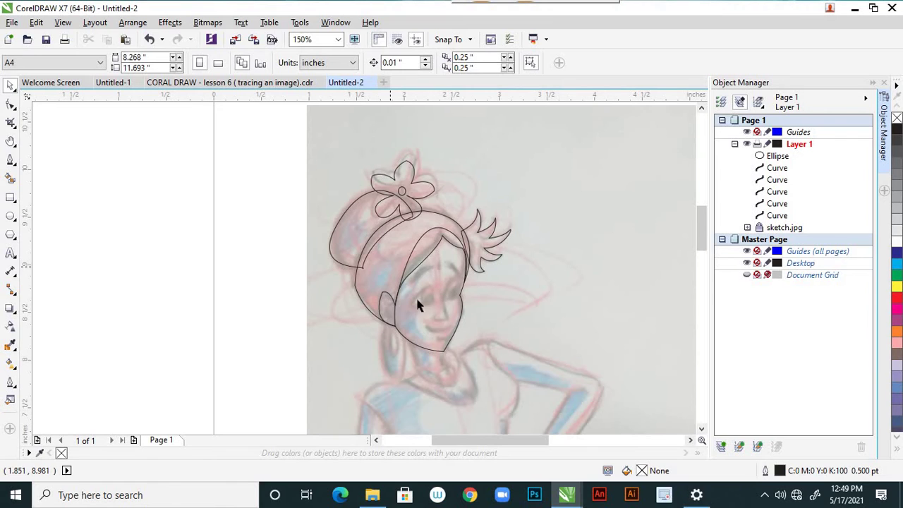
left_click(10, 160)
scroll(443, 279, "up", 2)
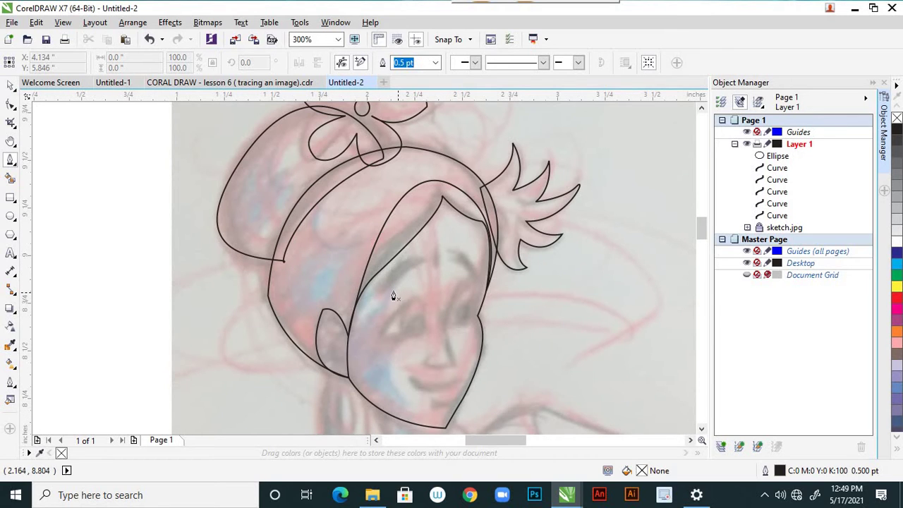
scroll(413, 298, "up", 2)
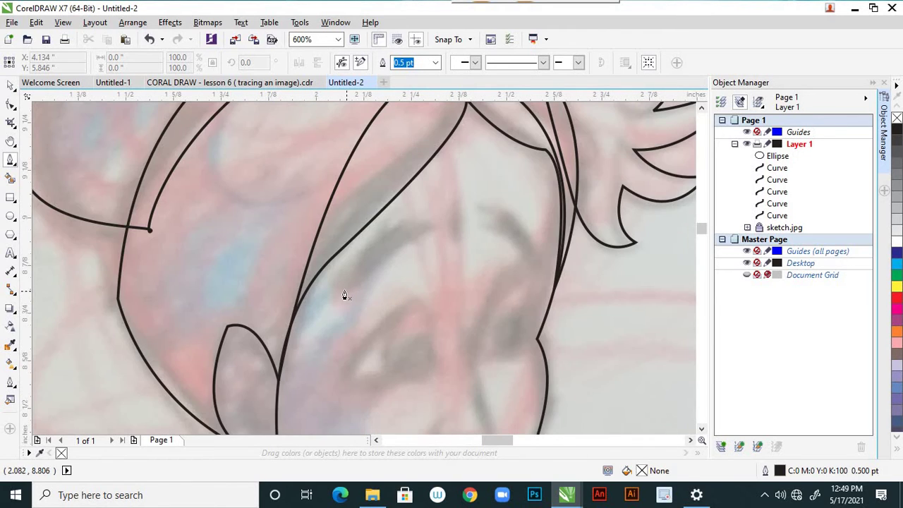
left_click(346, 286)
left_click_drag(430, 222, 470, 249)
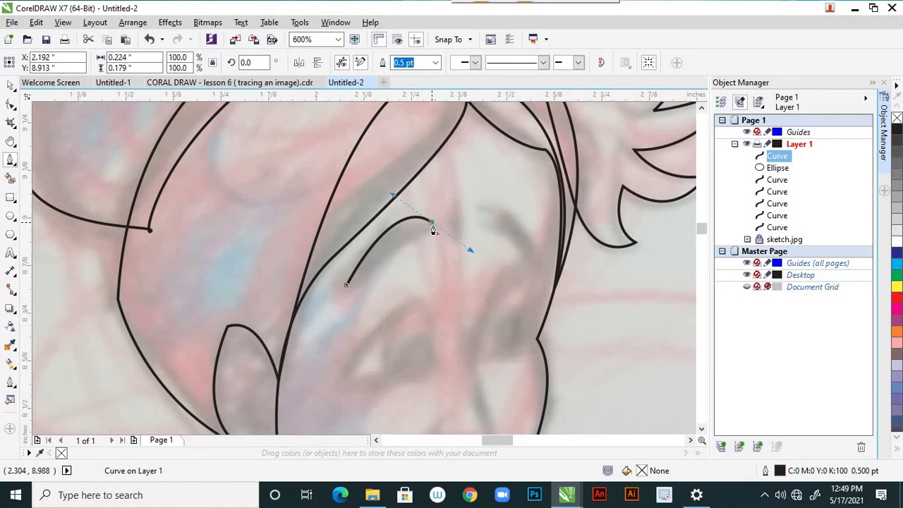
left_click(432, 224)
mouse_move(347, 286)
left_mouse_down()
mouse_move(348, 306)
mouse_move(379, 276)
mouse_move(409, 215)
mouse_move(405, 223)
mouse_move(435, 229)
mouse_move(437, 240)
mouse_move(385, 232)
left_mouse_up()
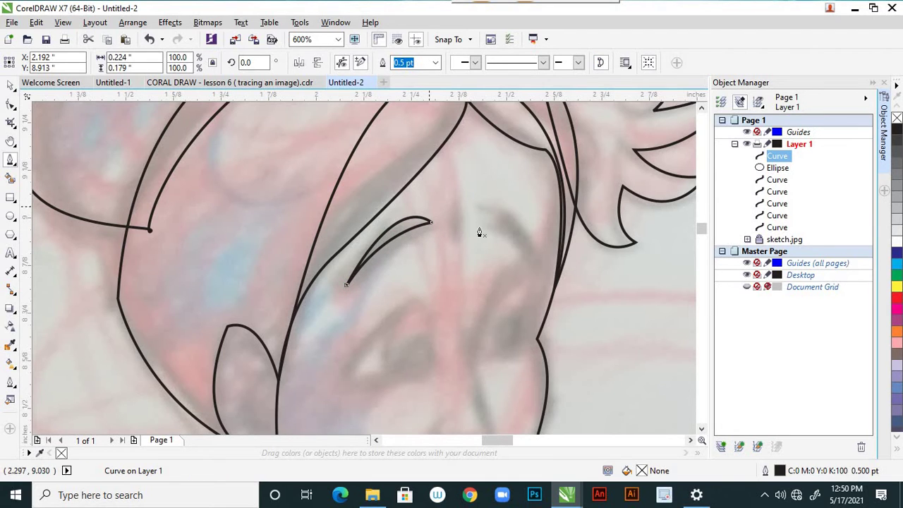
- Trace the right eyebrow as a narrow closed two-node shape about 0.117" wide and 0.151" high
left_click(500, 212)
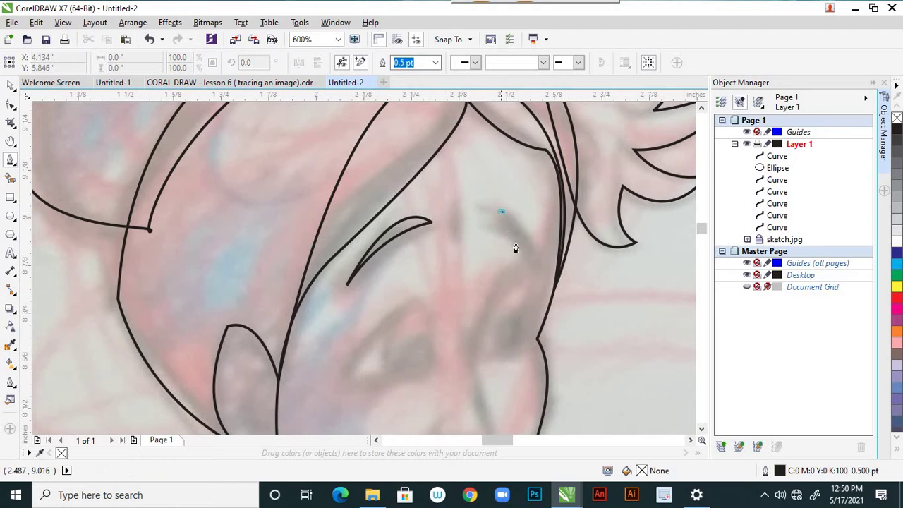
left_click_drag(543, 271, 547, 309)
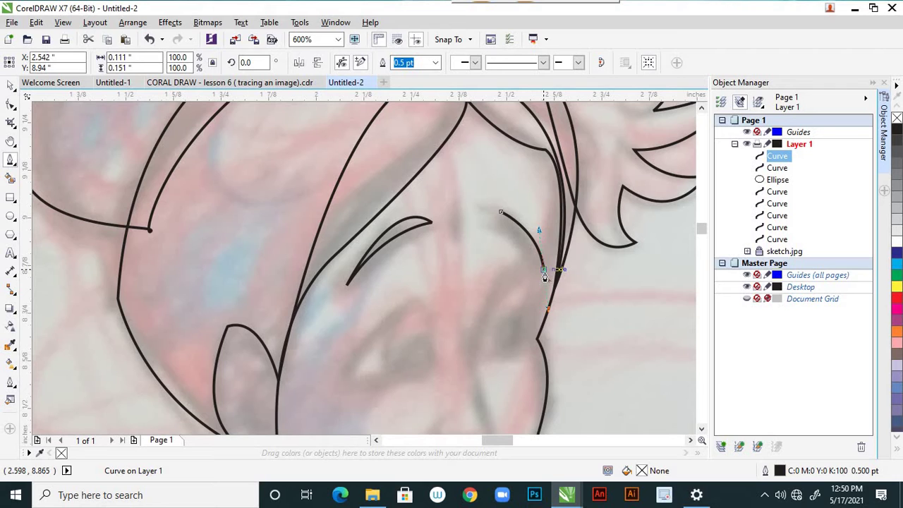
left_click(544, 275)
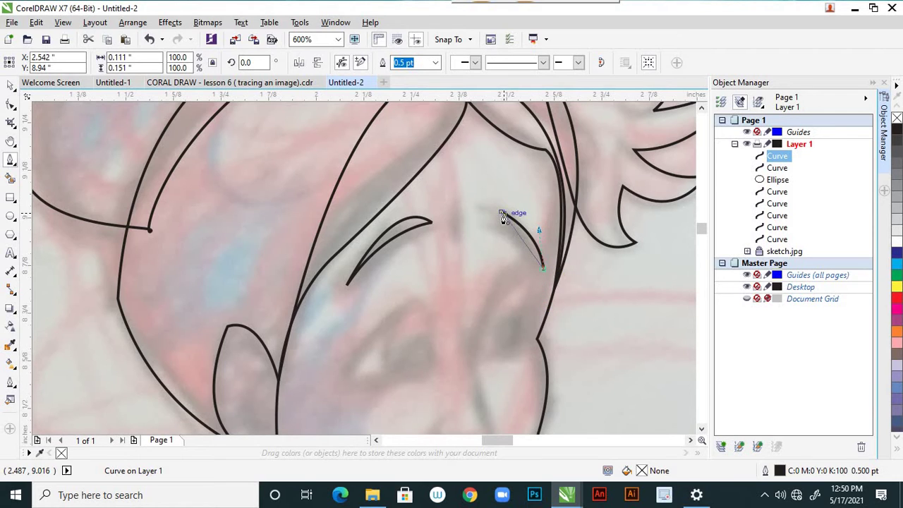
mouse_move(501, 213)
left_mouse_down()
mouse_move(486, 236)
mouse_move(478, 211)
mouse_move(520, 247)
mouse_move(490, 212)
mouse_move(489, 219)
left_mouse_up()
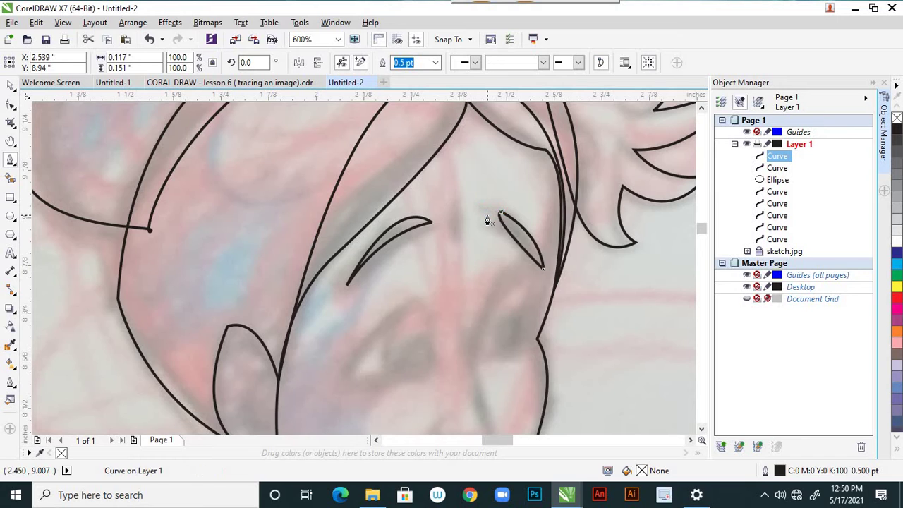
- Reshape the right eyebrow into an arched crescent by moving its inner end node and adjusting the curve handles
left_click(11, 104)
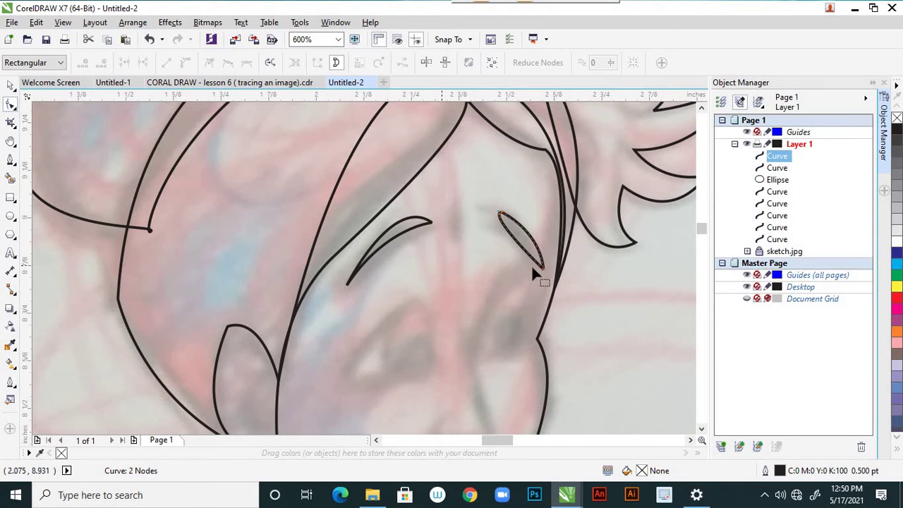
left_click(519, 231)
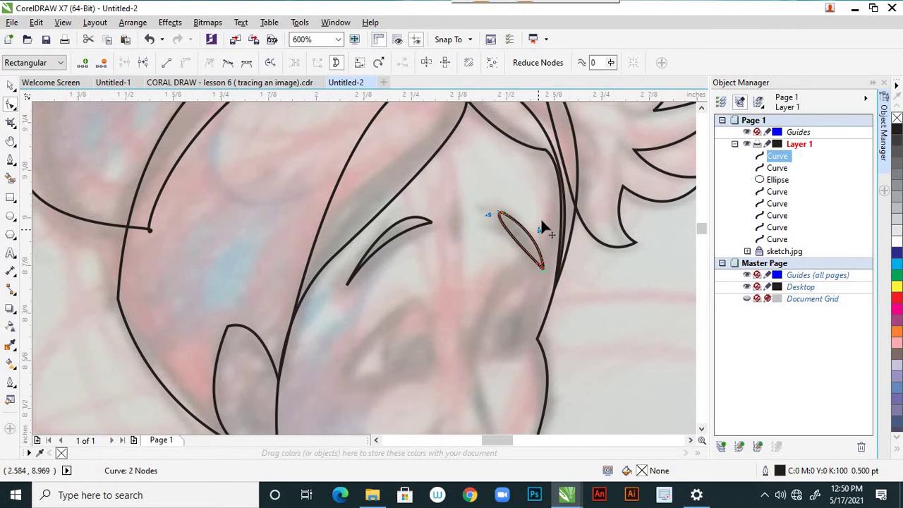
left_click_drag(537, 226, 534, 201)
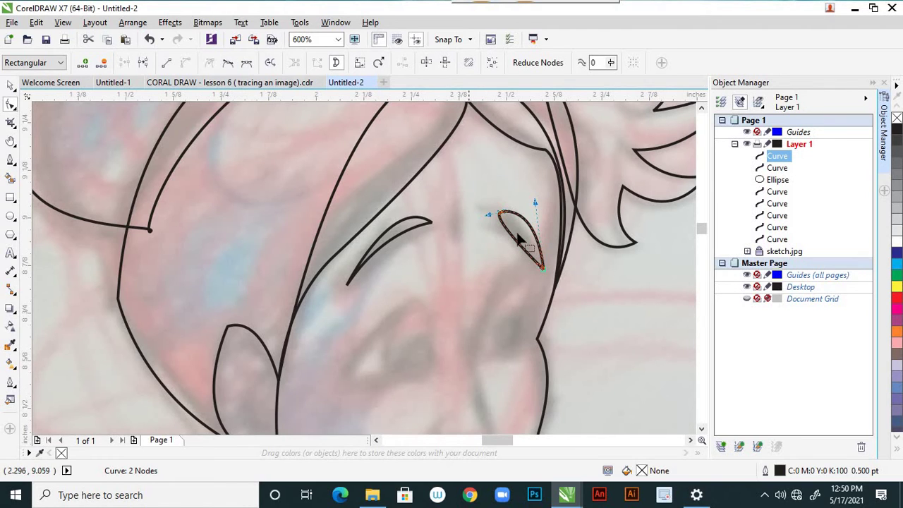
left_click_drag(495, 228, 528, 239)
left_click_drag(496, 224, 528, 235)
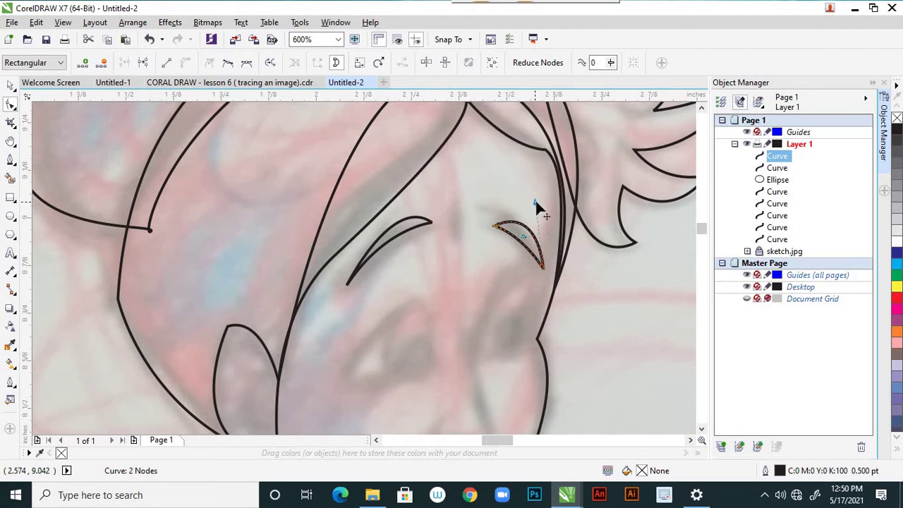
left_click_drag(534, 201, 529, 188)
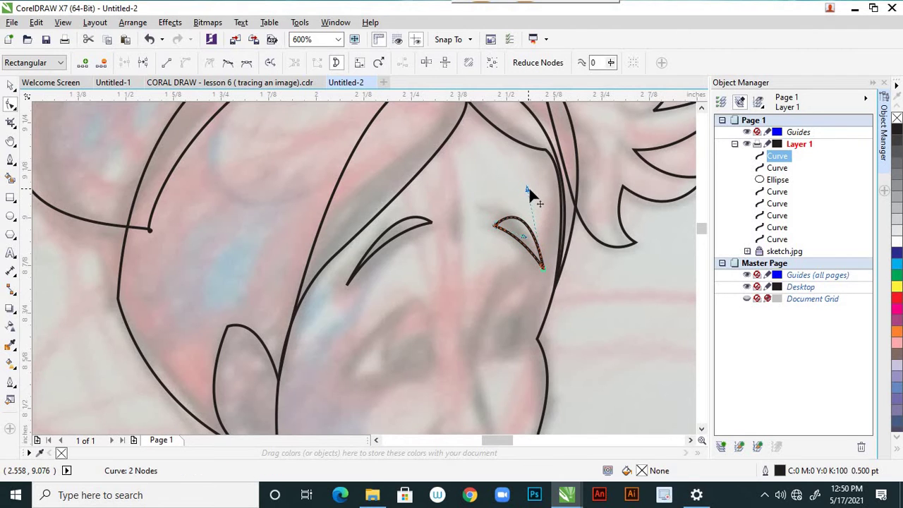
- Refine the right eyebrow's arch by adjusting a curve handle of its outer end node, and leave the shape
left_click_drag(532, 243, 534, 222)
left_click(543, 216)
scroll(541, 215, "down", 4)
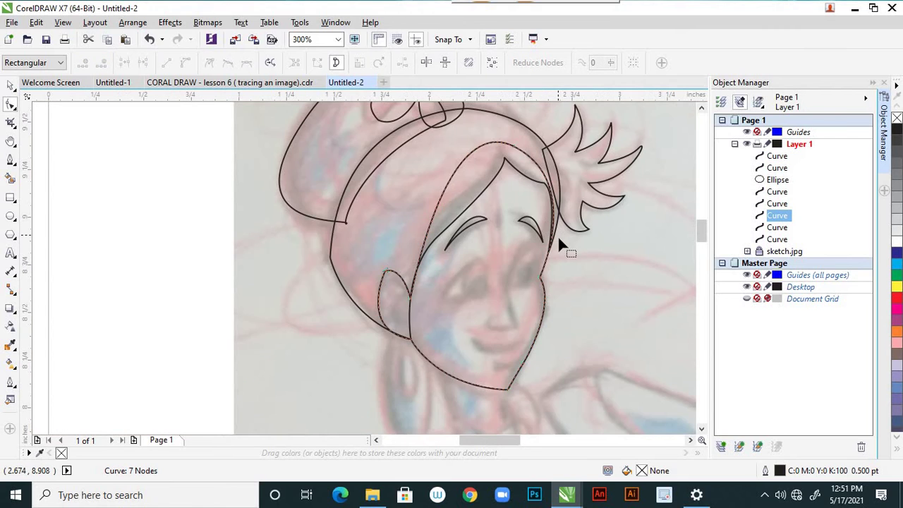
- Thicken the left eyebrow's arch by adjusting the two curve handles at its inner end node
scroll(533, 232, "up", 4)
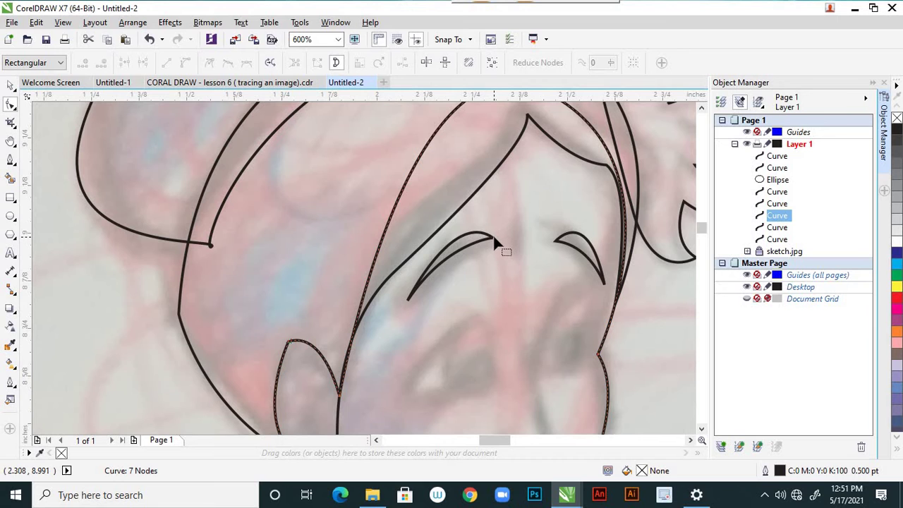
left_click(494, 238)
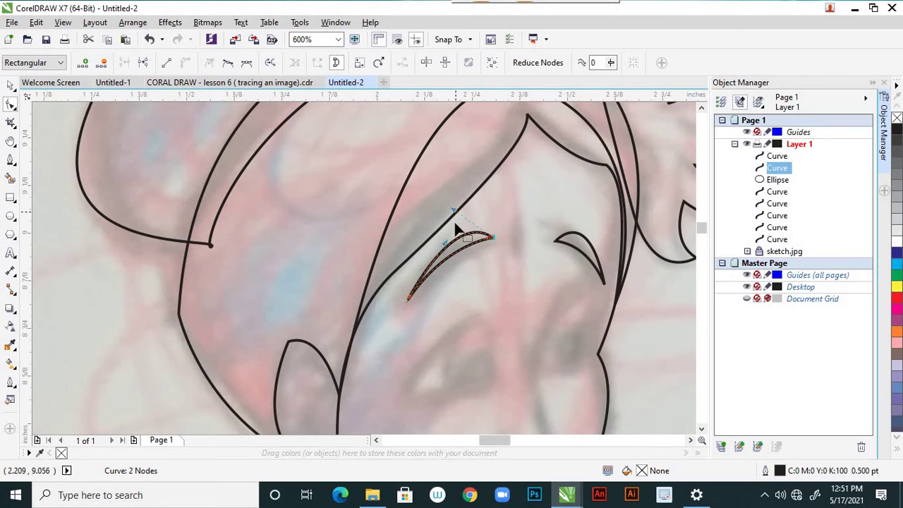
left_click_drag(442, 242, 455, 247)
left_click_drag(453, 210, 455, 205)
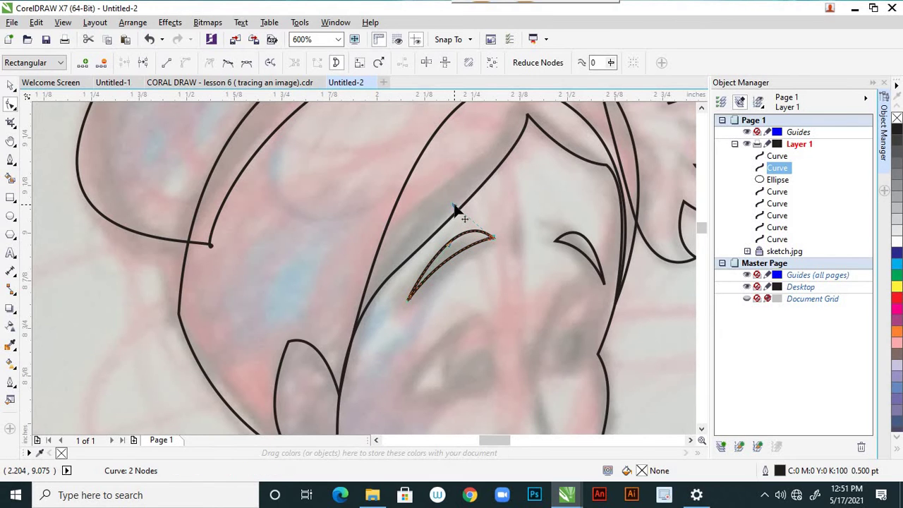
left_click(517, 229)
scroll(516, 229, "down", 4)
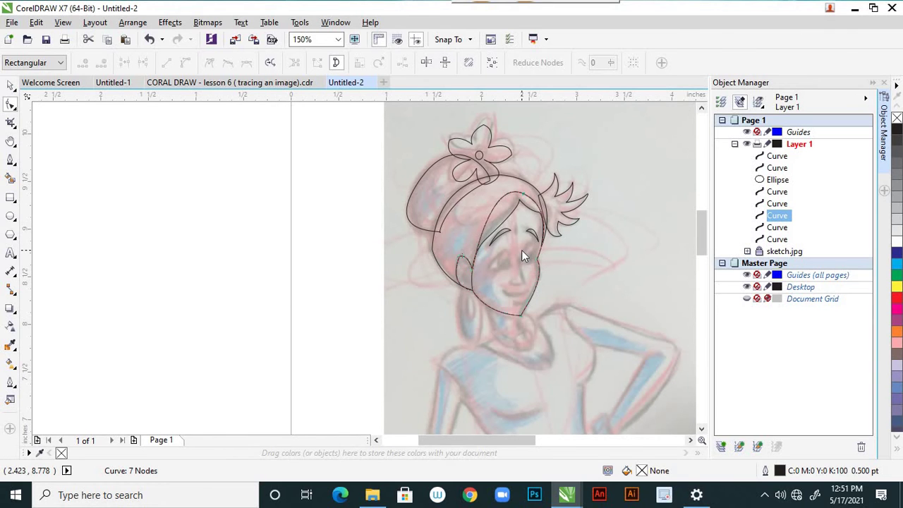
- Save the drawing to the Desktop as Untitled-2 in CDR format, version 17.0
key("ctrl+s")
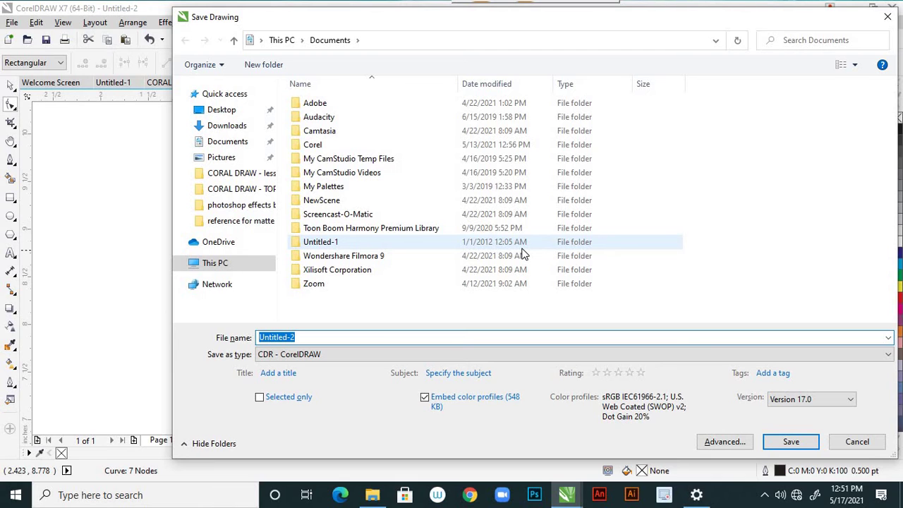
left_click(237, 114)
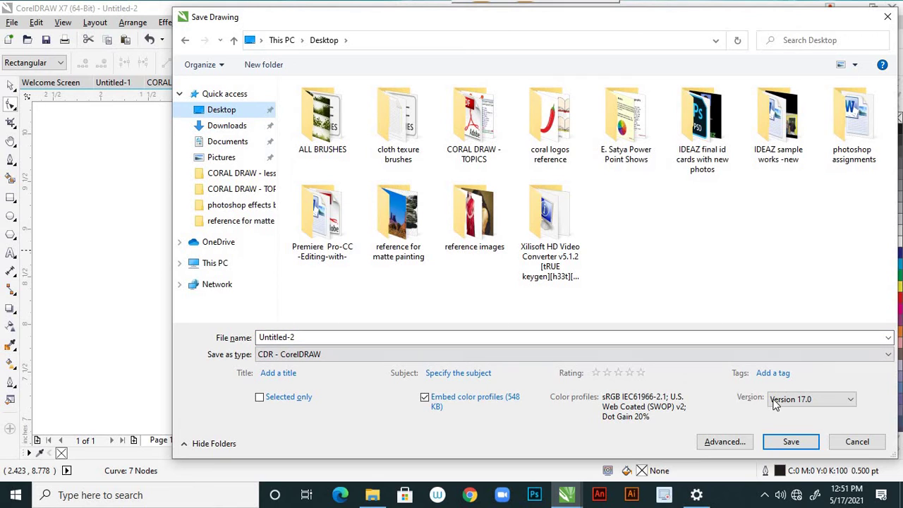
left_click(790, 442)
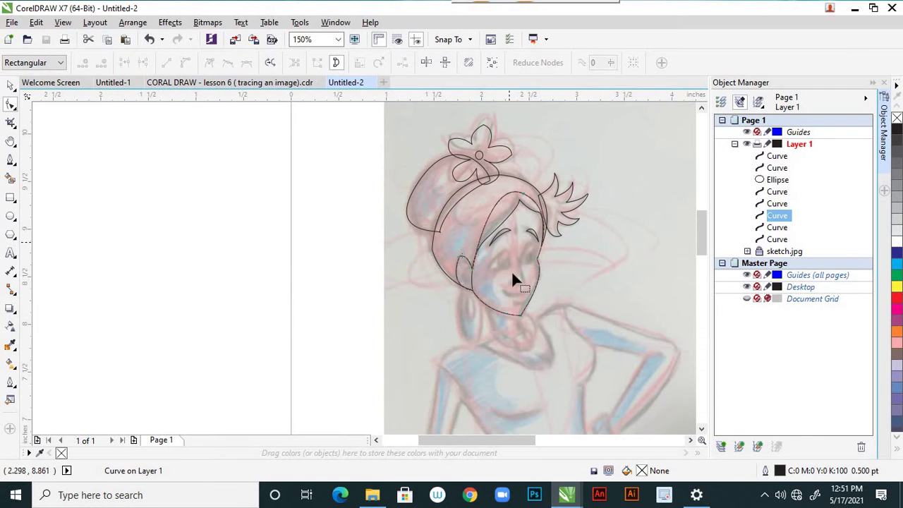
- Trace the left eye with the Pen tool as a closed three-node almond shape about 0.231" wide and 0.207" high
scroll(516, 282, "up", 3)
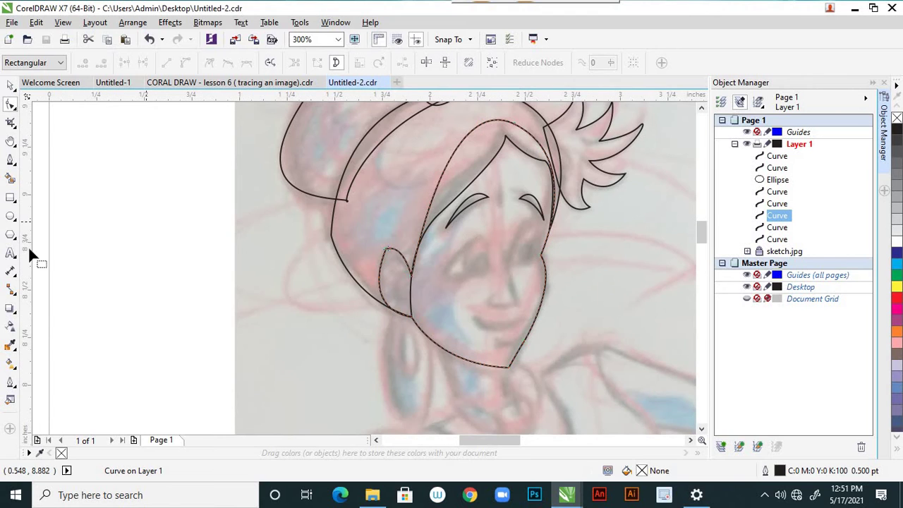
left_click(10, 160)
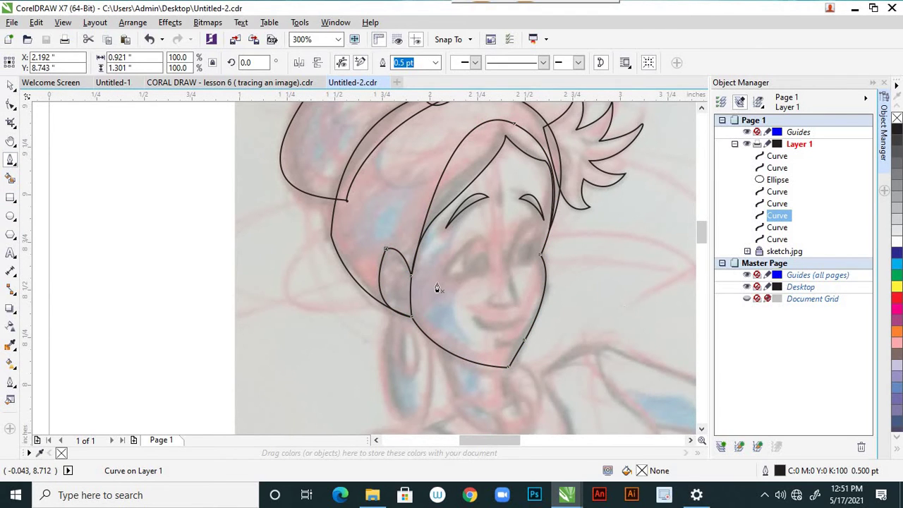
scroll(466, 282, "up", 2)
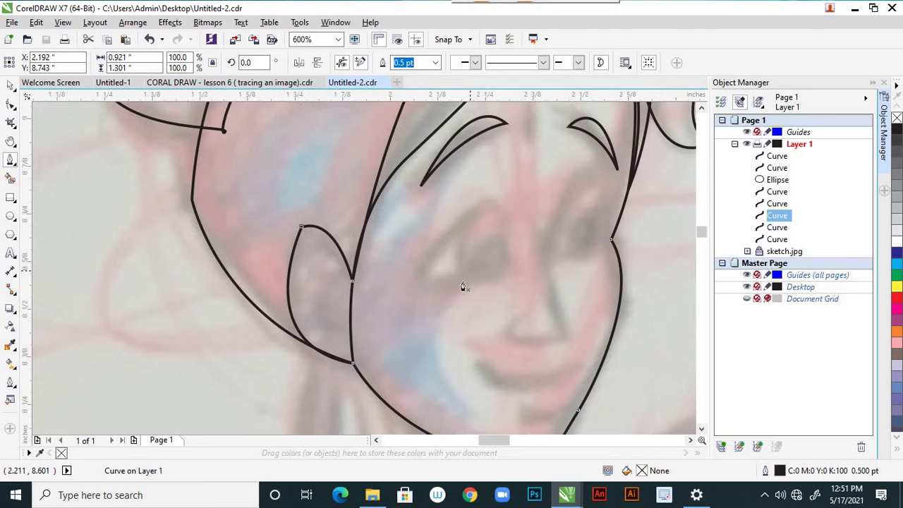
left_click(417, 277)
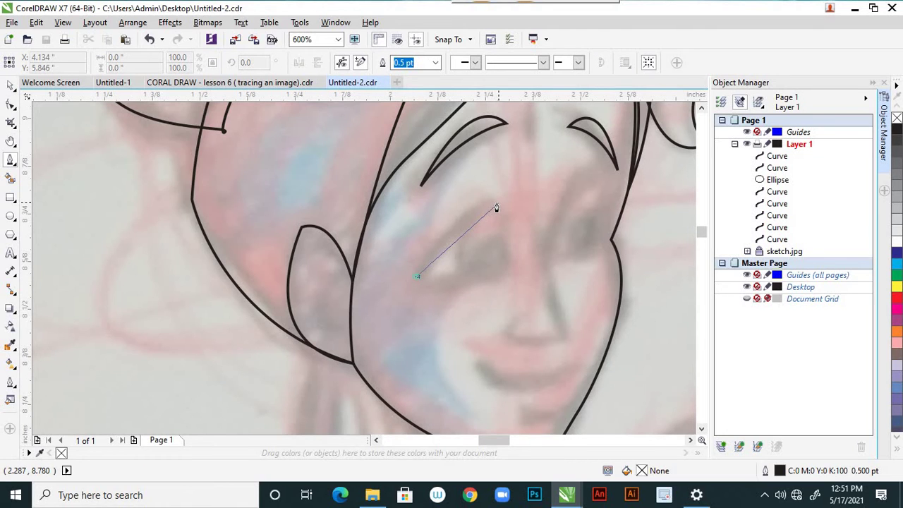
left_click_drag(490, 202, 523, 224)
key("space")
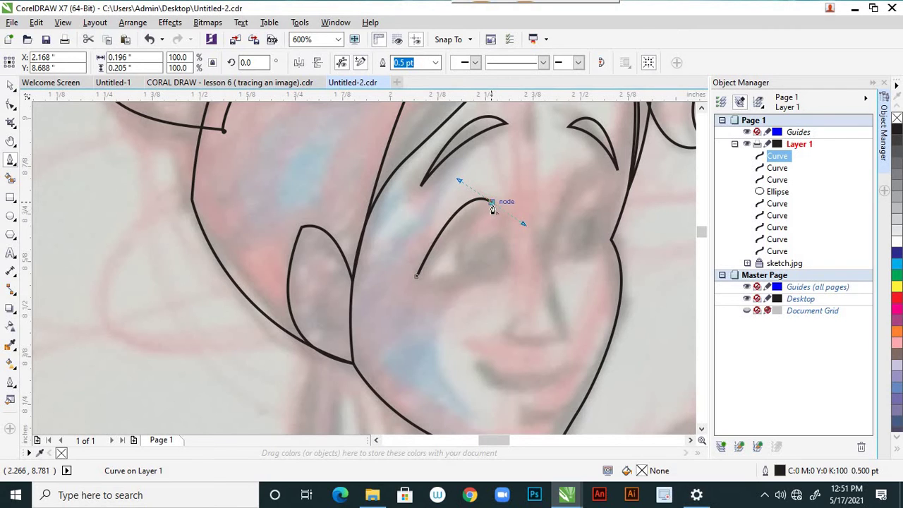
left_click(491, 204)
left_click_drag(503, 265, 497, 287)
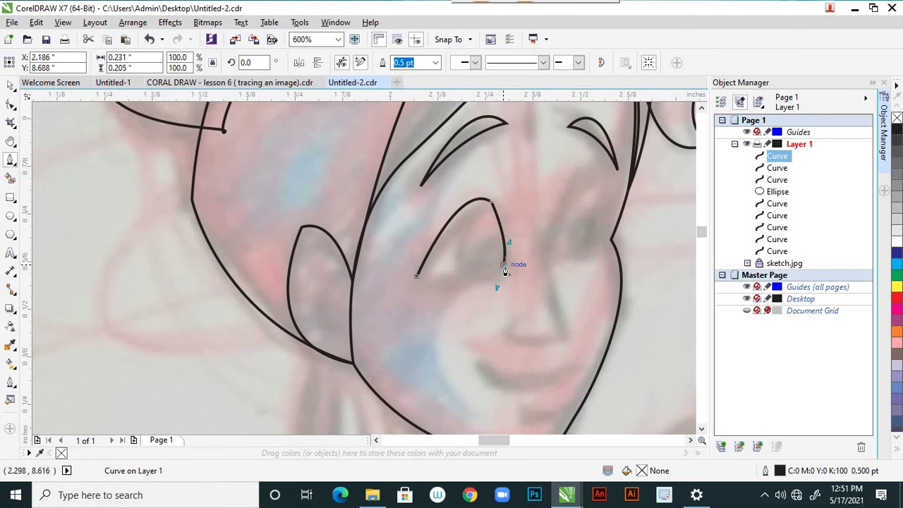
left_click(503, 266)
left_click_drag(416, 276, 479, 284)
scroll(479, 284, "down", 1)
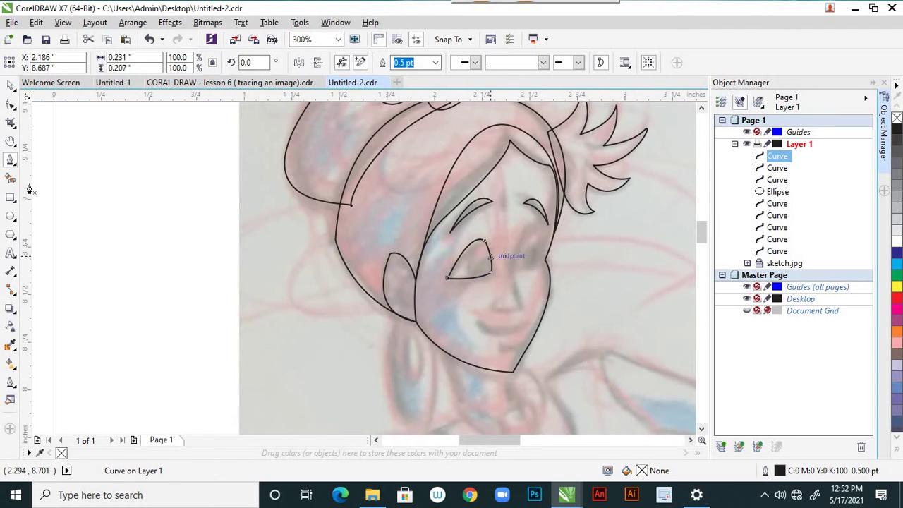
- Trace the right eye with the Pen tool as a narrow closed three-node shape about 0.109" wide and 0.207" high
scroll(553, 239, "up", 1)
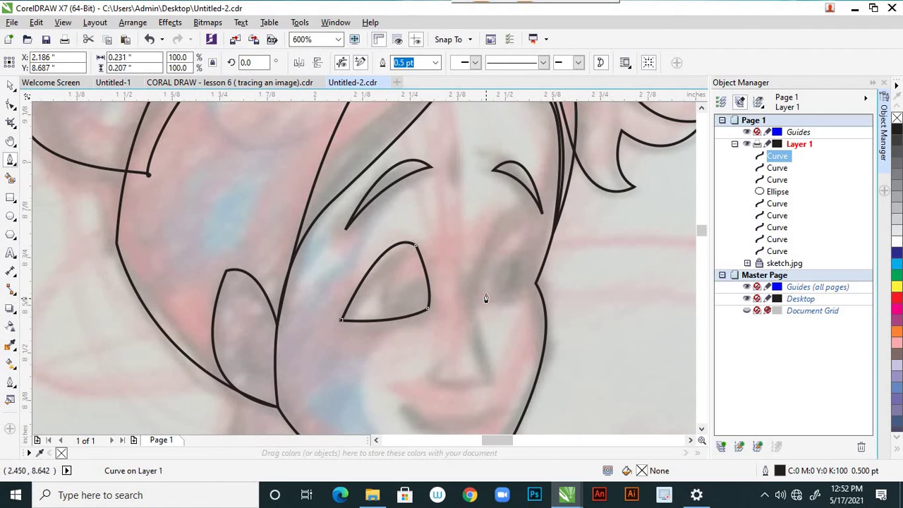
left_click(485, 298)
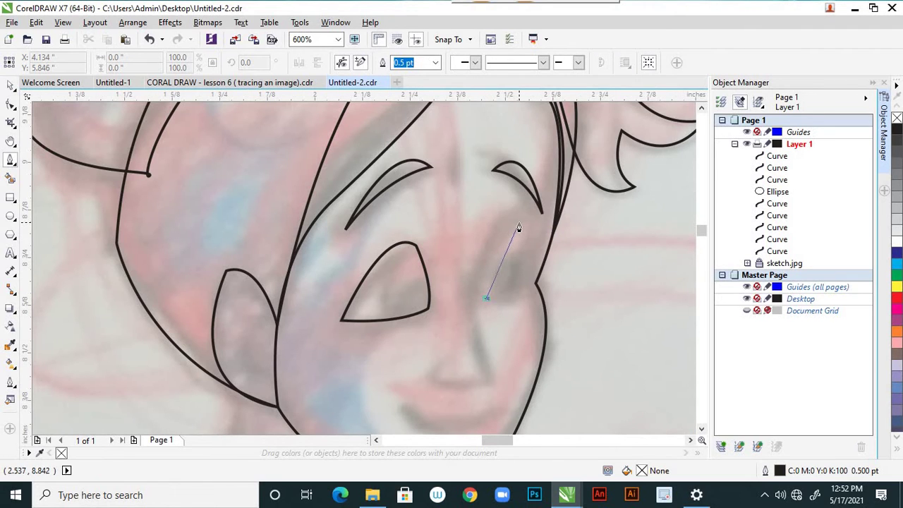
left_click_drag(518, 226, 540, 233)
key("space")
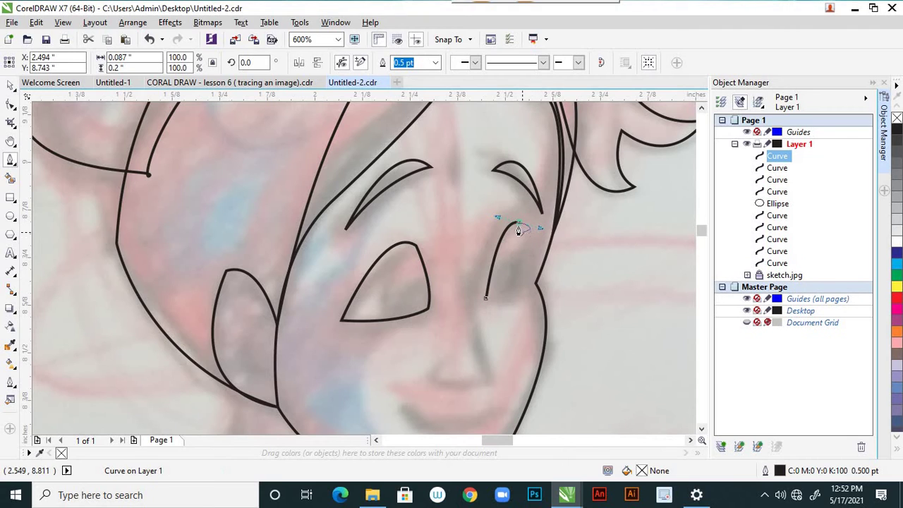
left_click(519, 225)
left_click_drag(525, 289, 517, 307)
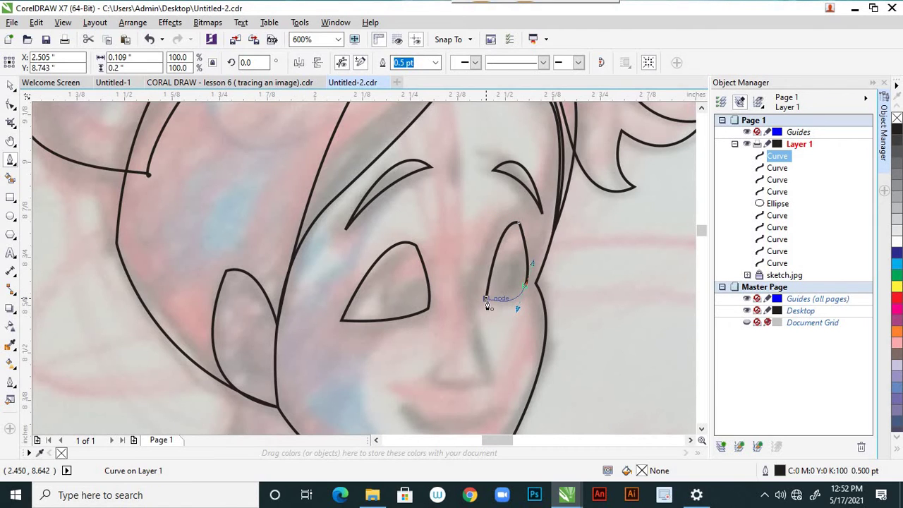
left_click(486, 298)
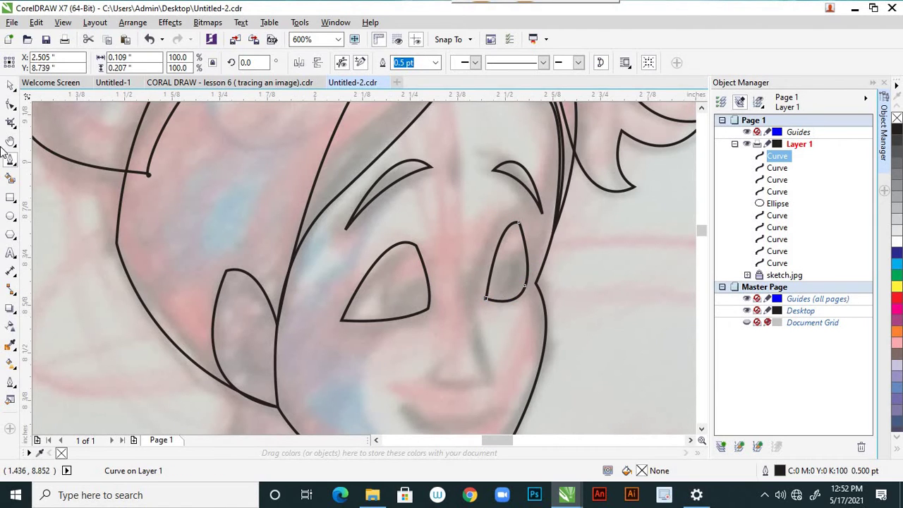
- Rotate the right eye outline counterclockwise by about 4.3°
left_click(11, 84)
left_click(539, 322)
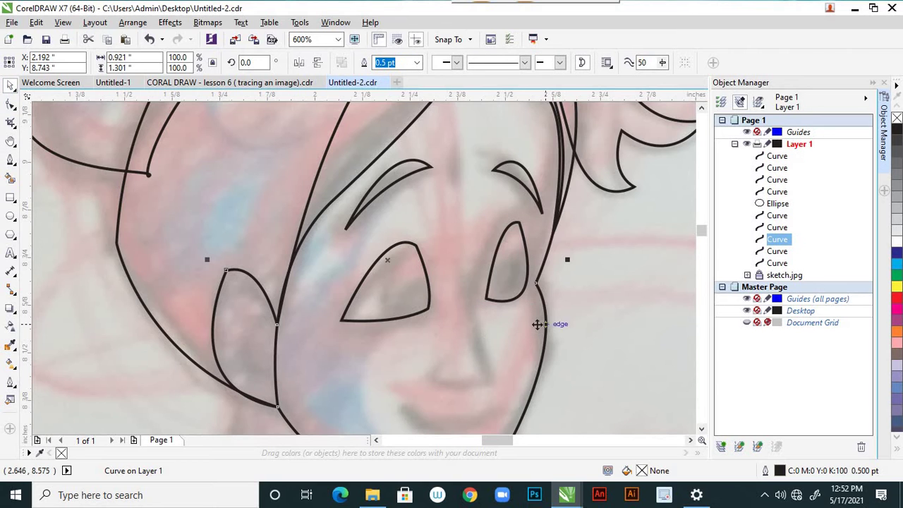
scroll(536, 325, "down", 1)
scroll(510, 330, "down", 3)
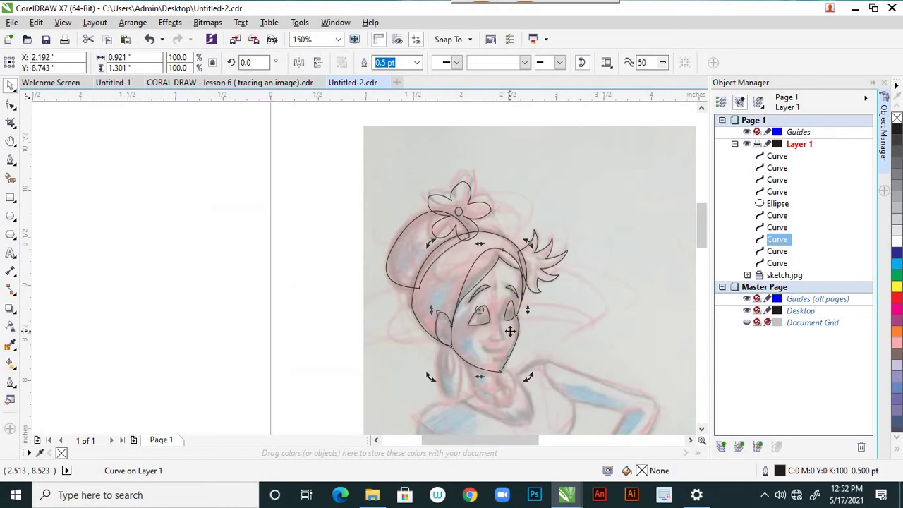
scroll(511, 323, "up", 3)
left_click(509, 310)
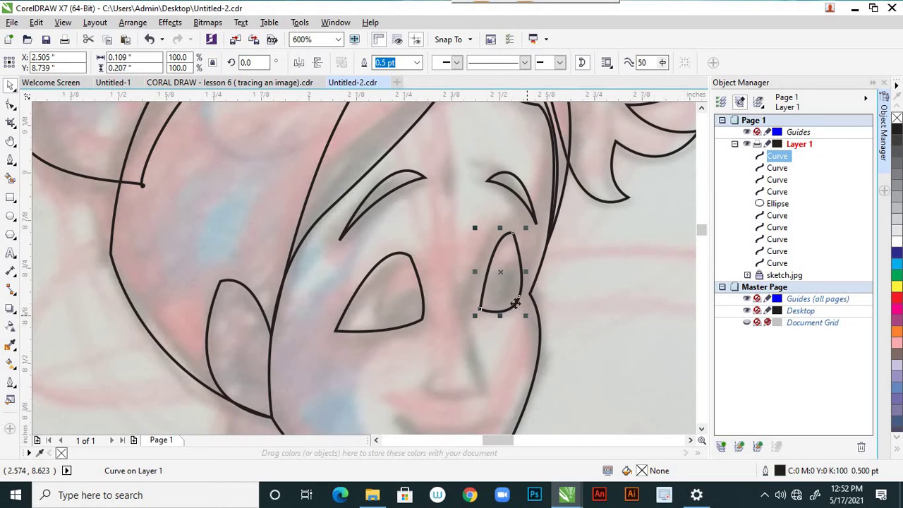
left_click(516, 303)
left_click_drag(528, 319, 529, 315)
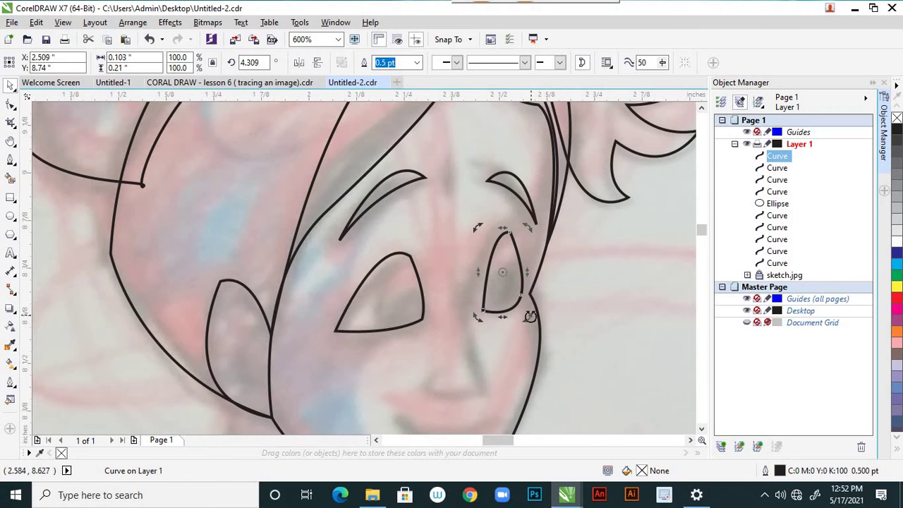
- Nudge the right eye outline up by 0.01" and deselect it
left_click(513, 317)
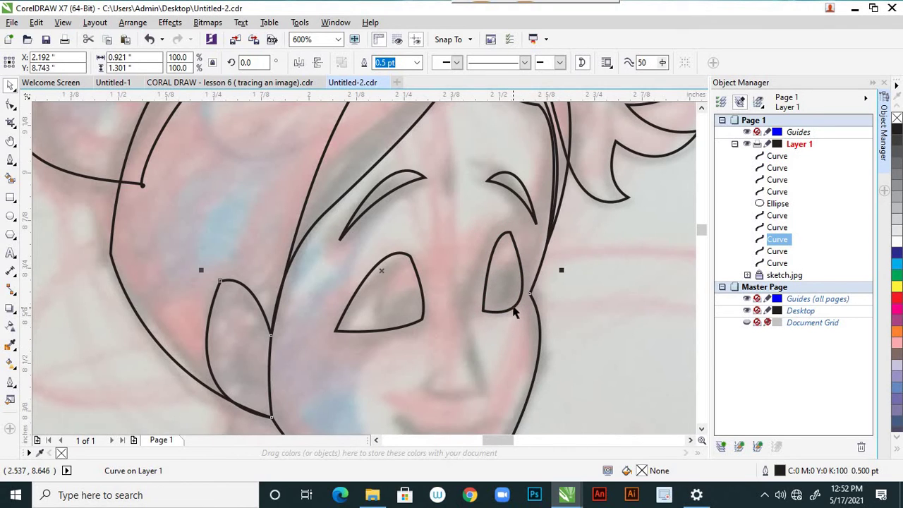
left_click(513, 308)
key("Up")
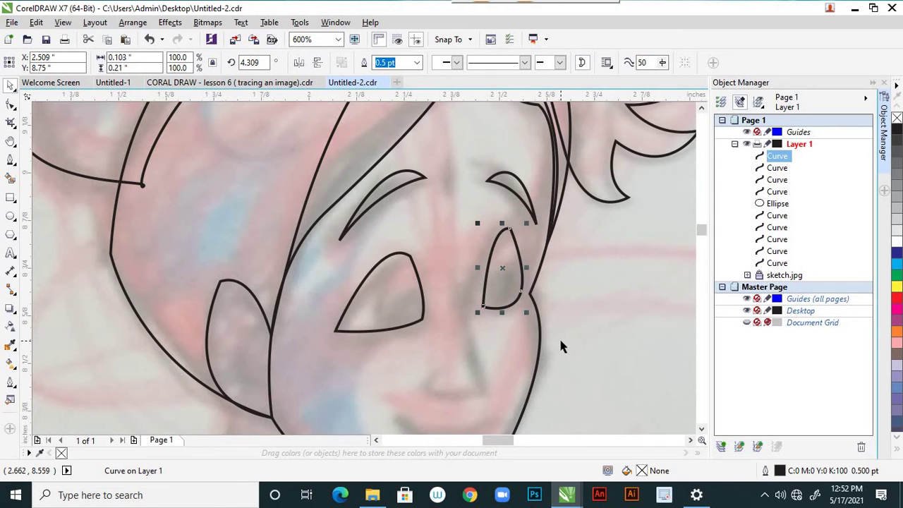
left_click(479, 318)
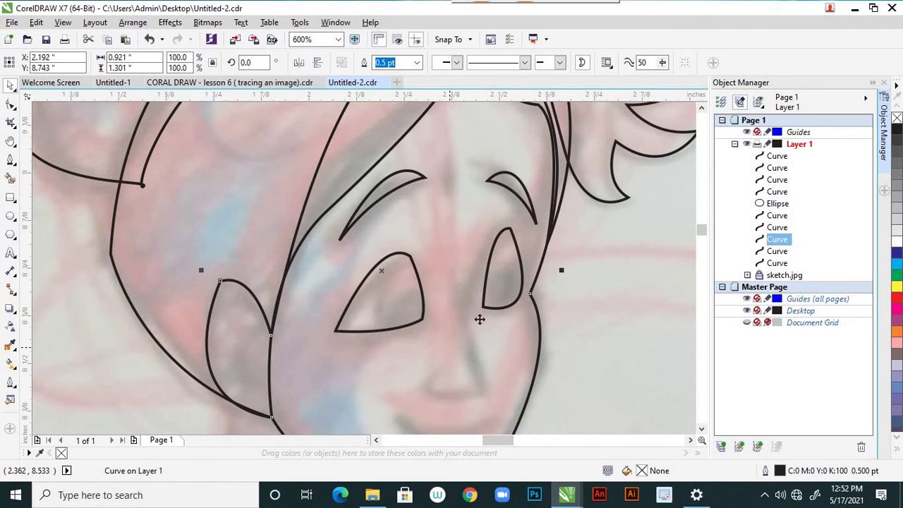
- Draw an iris ellipse about 0.108" by 0.184" in the left eye, and nudge it up 0.02" and left 0.01"
scroll(479, 320, "down", 1)
scroll(447, 329, "up", 1)
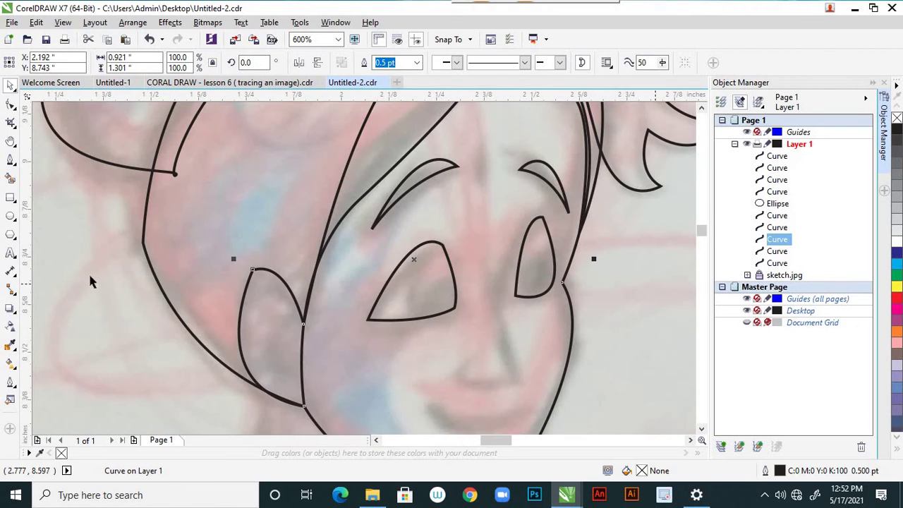
left_click(14, 218)
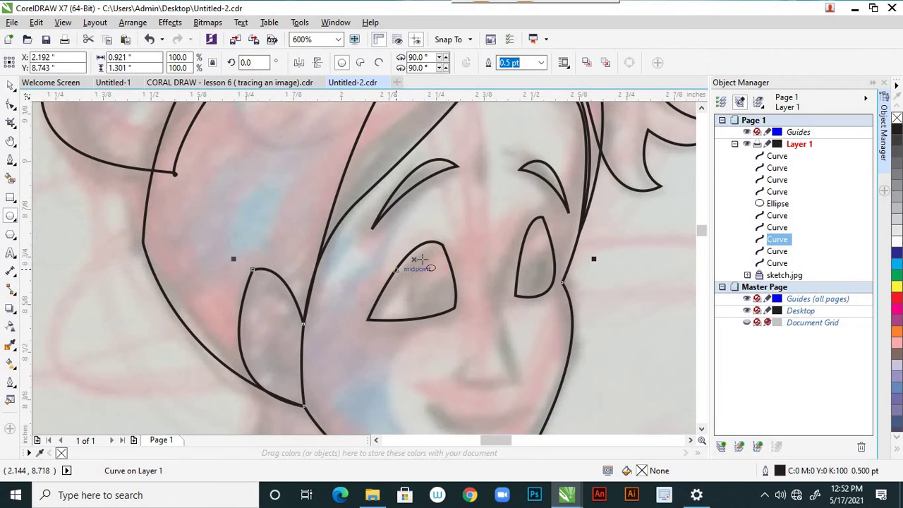
left_click_drag(411, 253, 451, 324)
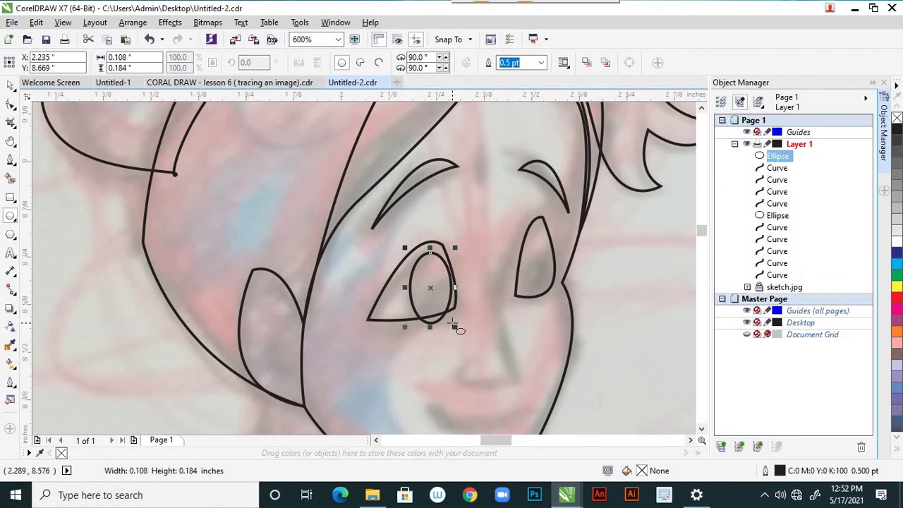
key("Up")
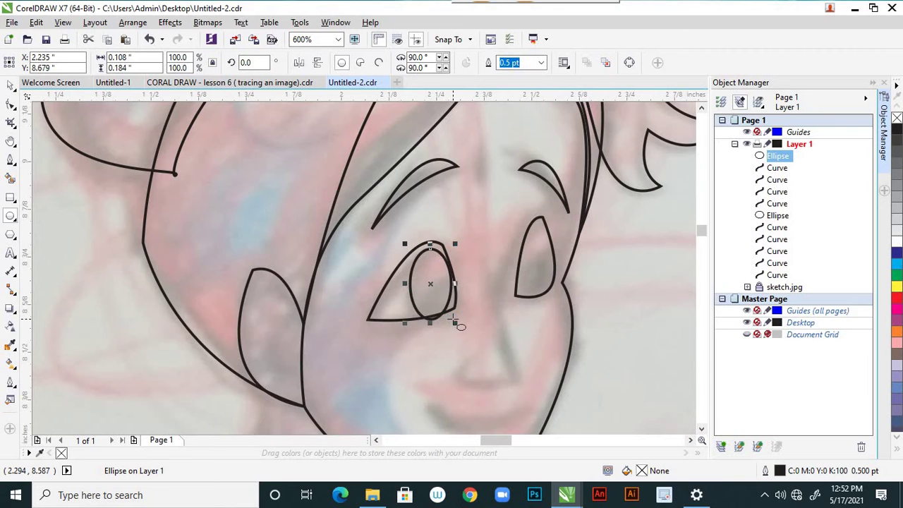
key("Up")
key("Left")
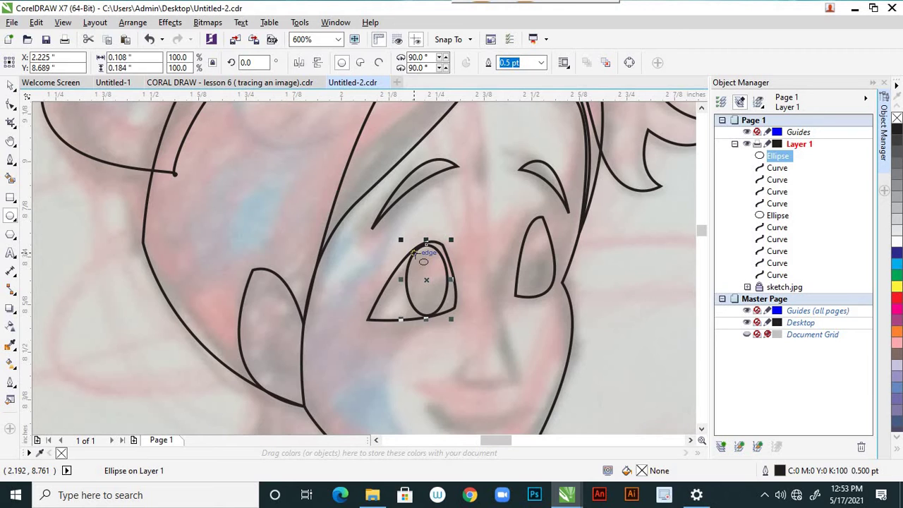
- Draw a small highlight ellipse about 0.054" by 0.062" near the left iris's upper edge and move it slightly up and left
left_click_drag(414, 254, 436, 277)
left_click(437, 279)
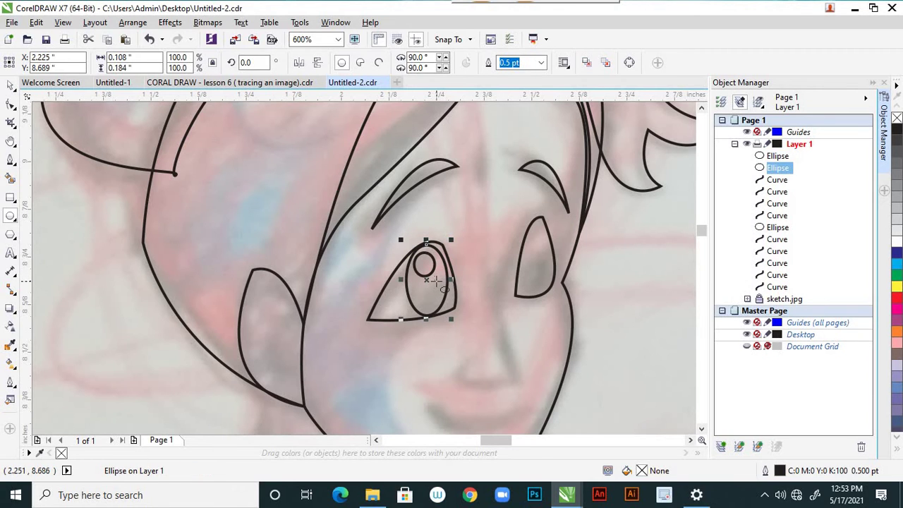
left_click(10, 85)
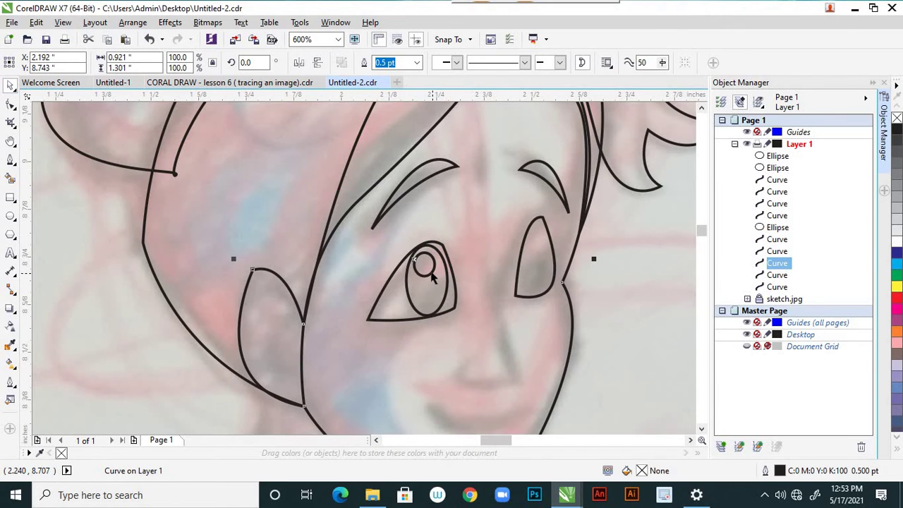
left_click(430, 272)
left_click_drag(430, 272, 426, 270)
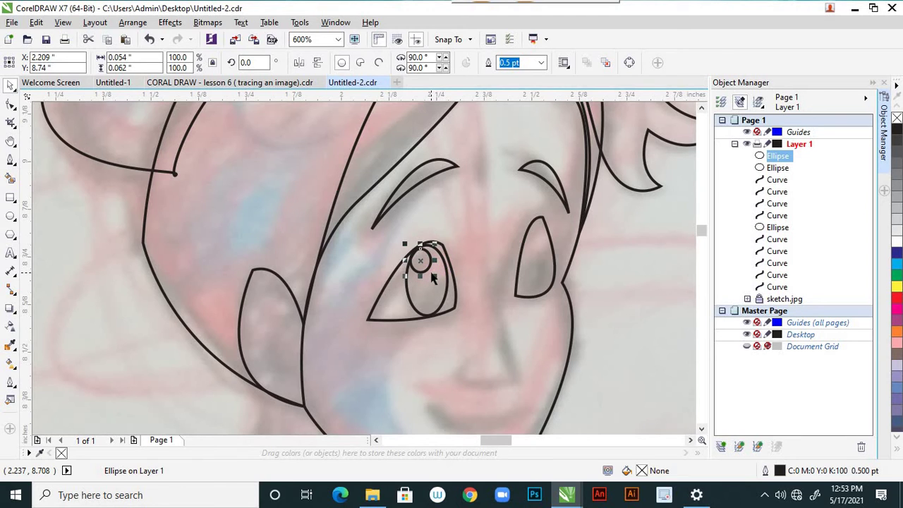
- Draw an iris ellipse about 0.071" by 0.158" inside the right eye outline
left_click(476, 260)
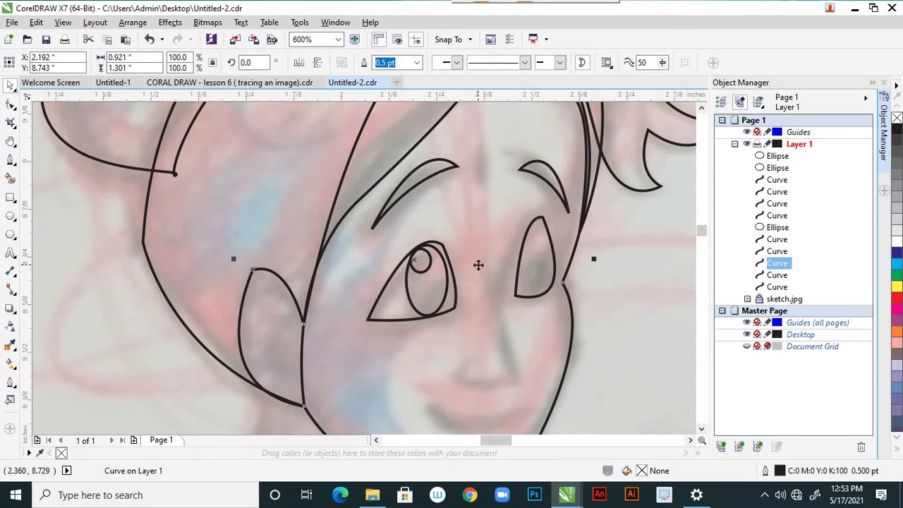
scroll(476, 261, "down", 2)
left_click(543, 345)
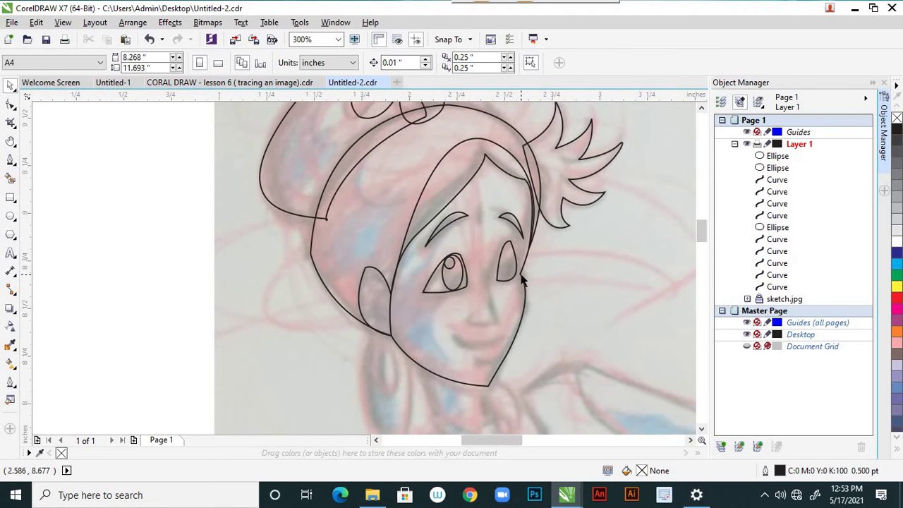
scroll(522, 279, "up", 2)
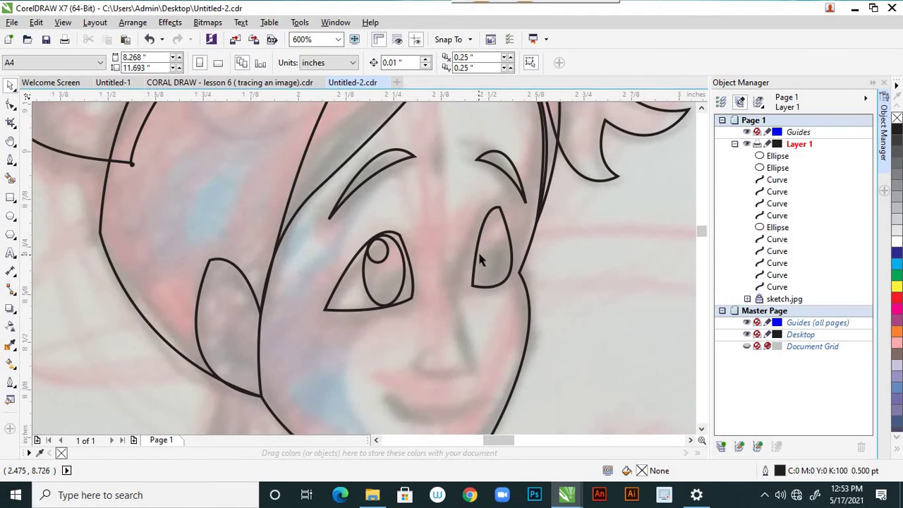
left_click(11, 216)
left_click_drag(492, 228, 520, 291)
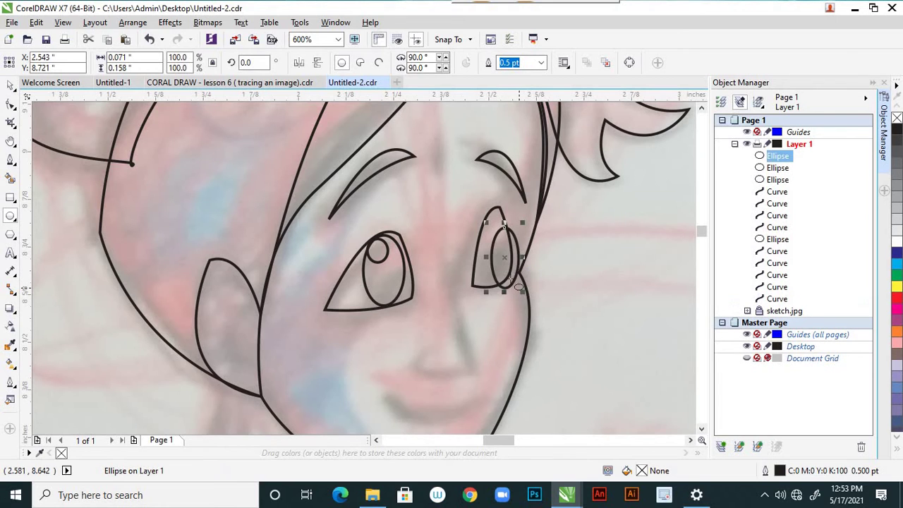
- Nudge the right iris ellipse left by 0.02" and up by 0.01" to fit it within the eye outline
left_click(10, 87)
key("Left")
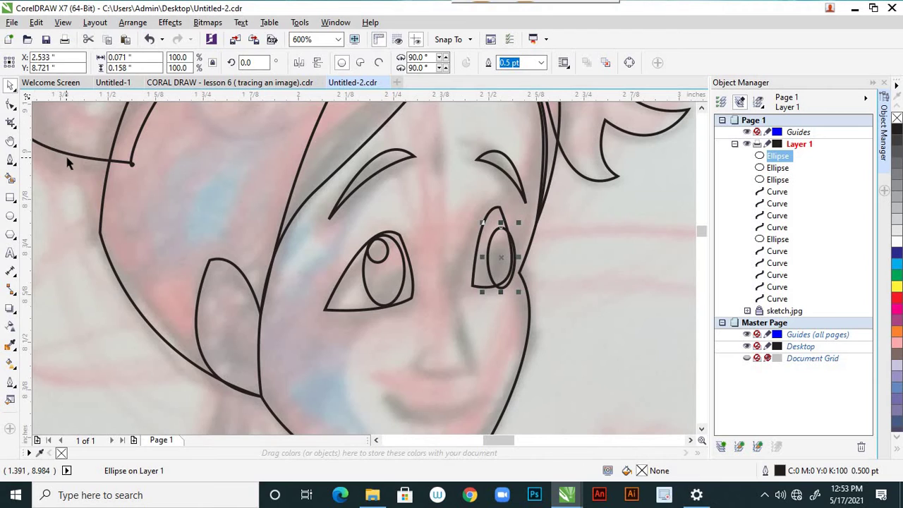
key("Up")
key("Up")
key("Left")
key("Up")
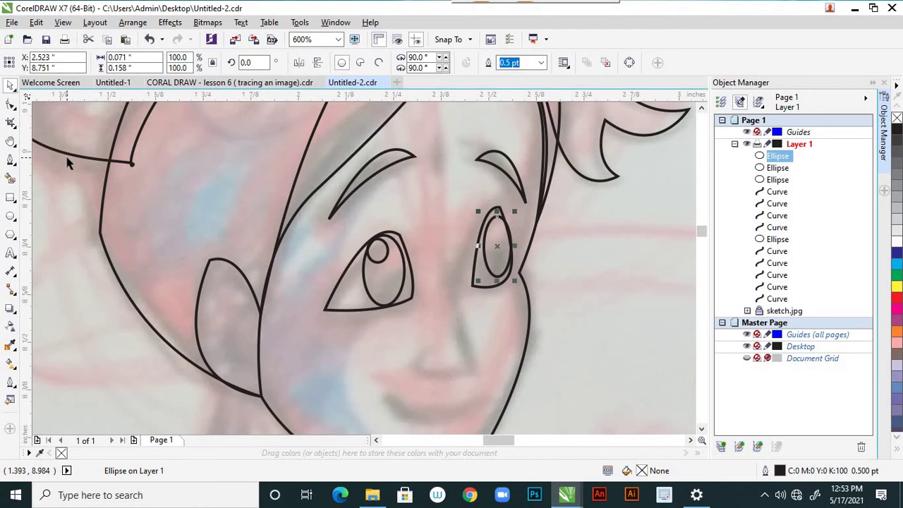
key("Down")
key("Down")
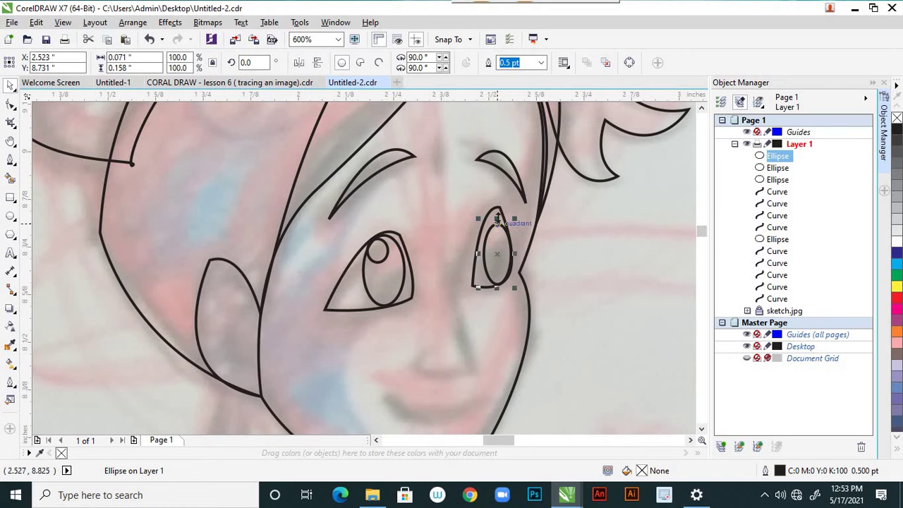
- Stretch the right iris upward to a height of about 0.186" and rotate it counterclockwise by about 3.8°
left_click_drag(497, 221, 494, 208)
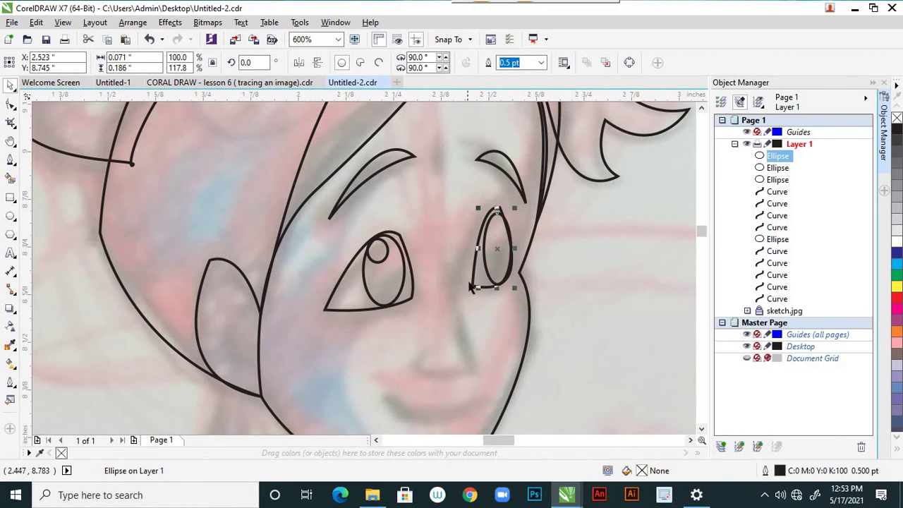
left_click(490, 280)
left_click_drag(516, 289, 519, 292)
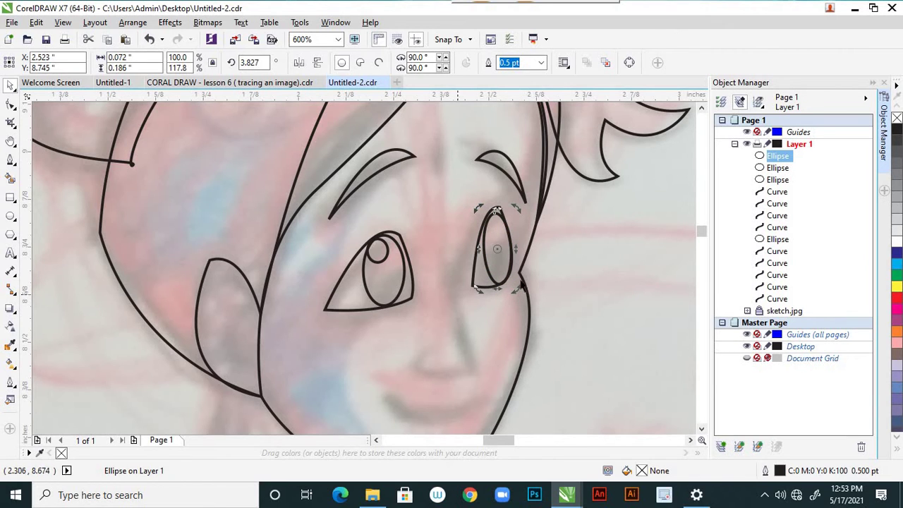
- Shift the right iris against the eye's outer edge and shorten it from its lower edge to about 0.177" high
left_click(488, 267)
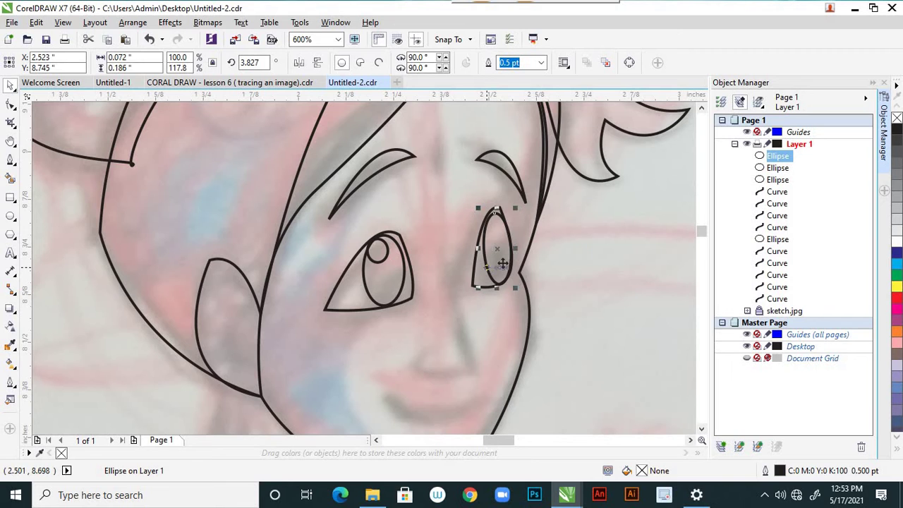
key("Left")
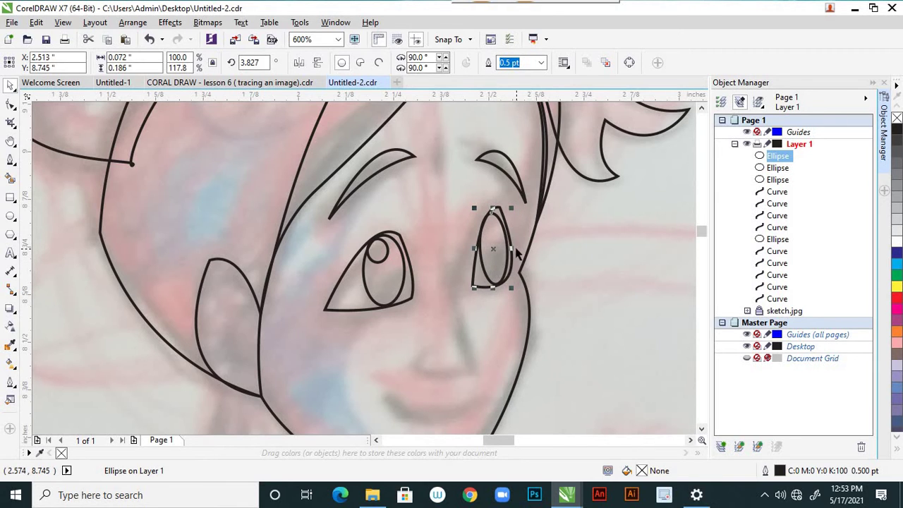
scroll(517, 254, "up", 1)
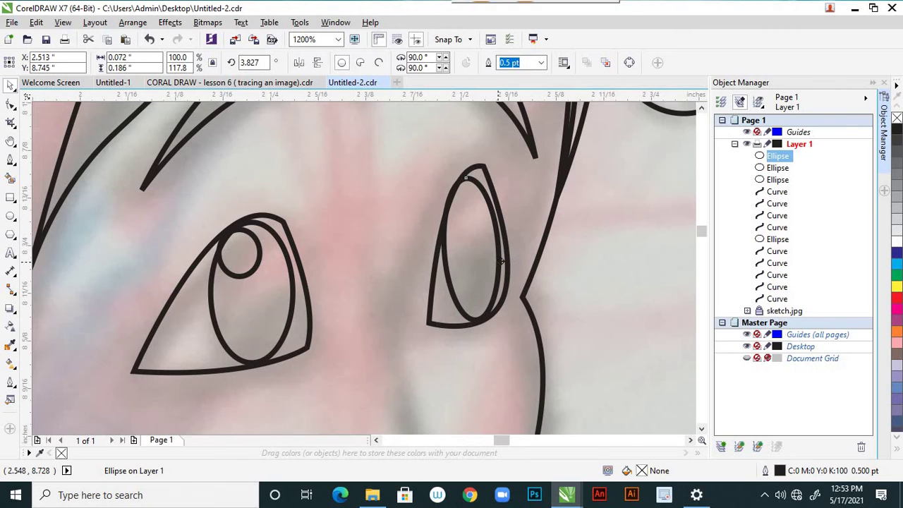
left_click_drag(499, 261, 503, 260)
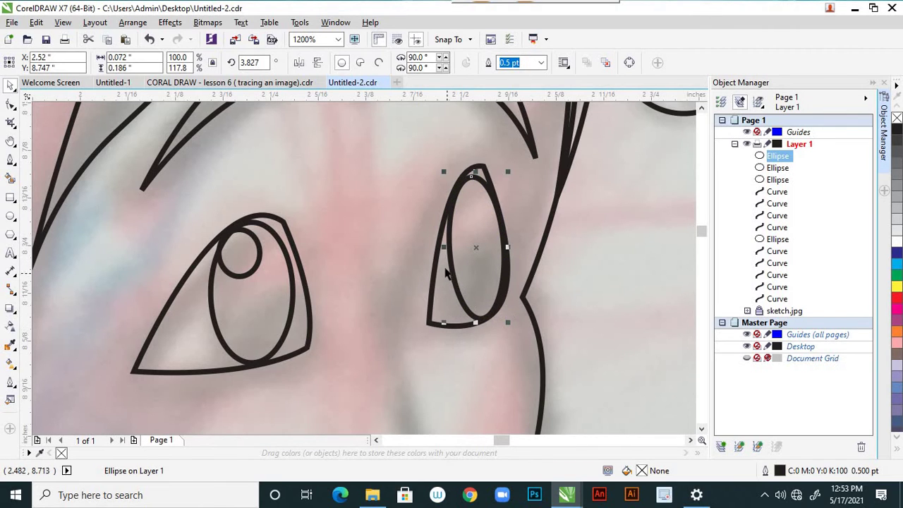
left_click_drag(475, 319, 469, 296)
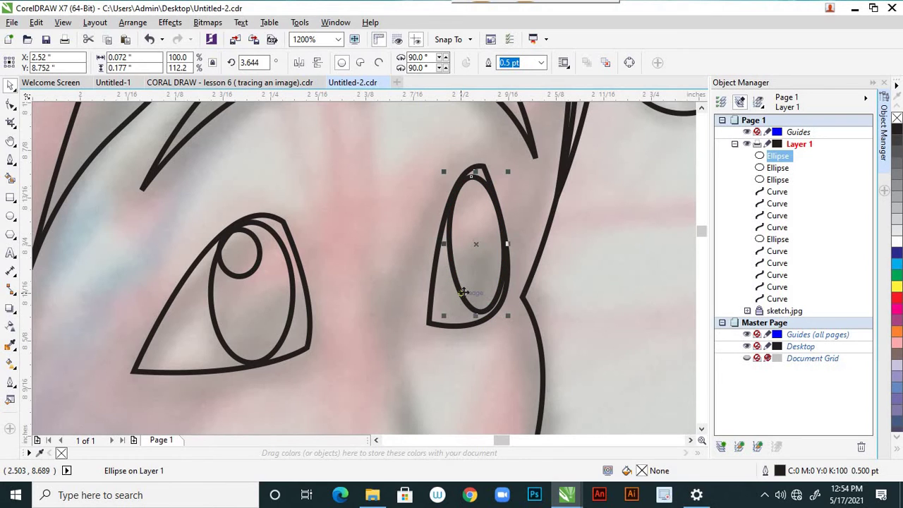
- Nudge the right iris down by 0.01", keeping its horizontal position against the eye's outer edge
key("Left")
key("Right")
key("Down")
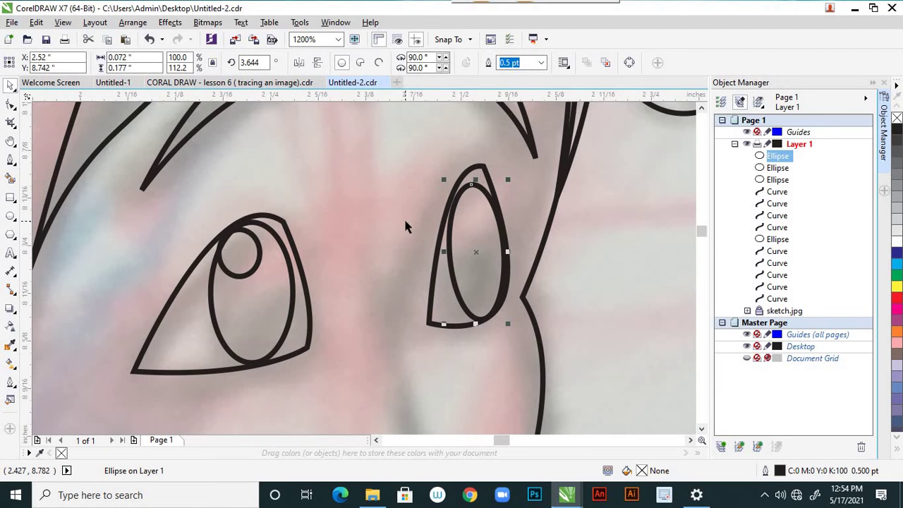
key("Left")
key("Down")
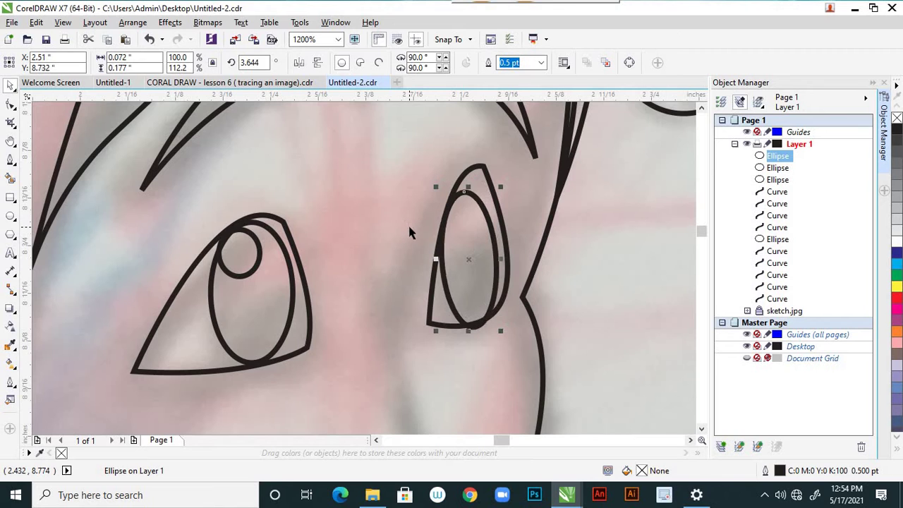
key("Up")
key("Right")
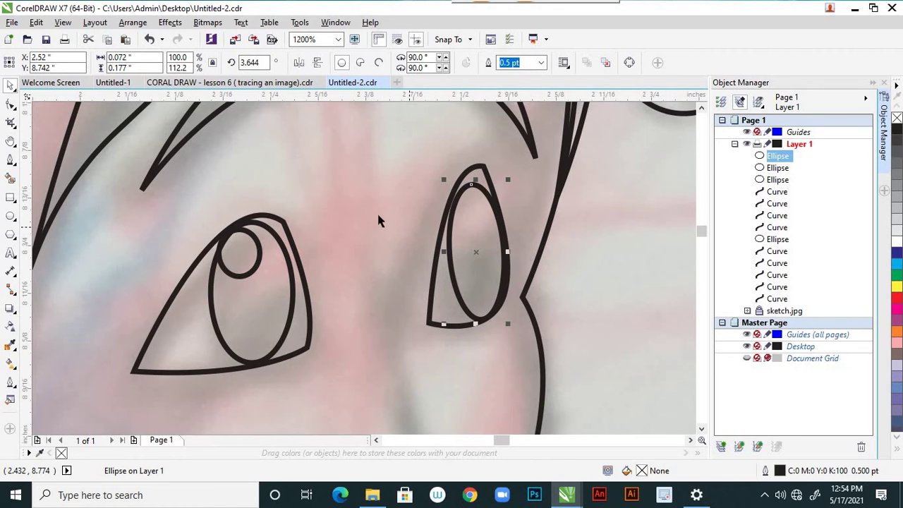
- Widen the right eye outline slightly toward its outer side and deselect it
left_click(374, 210)
scroll(413, 231, "down", 2)
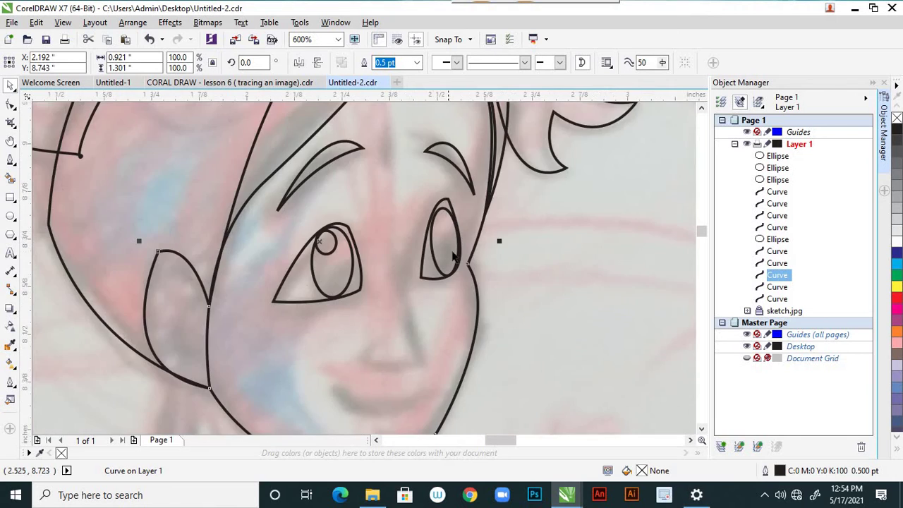
scroll(452, 257, "up", 2)
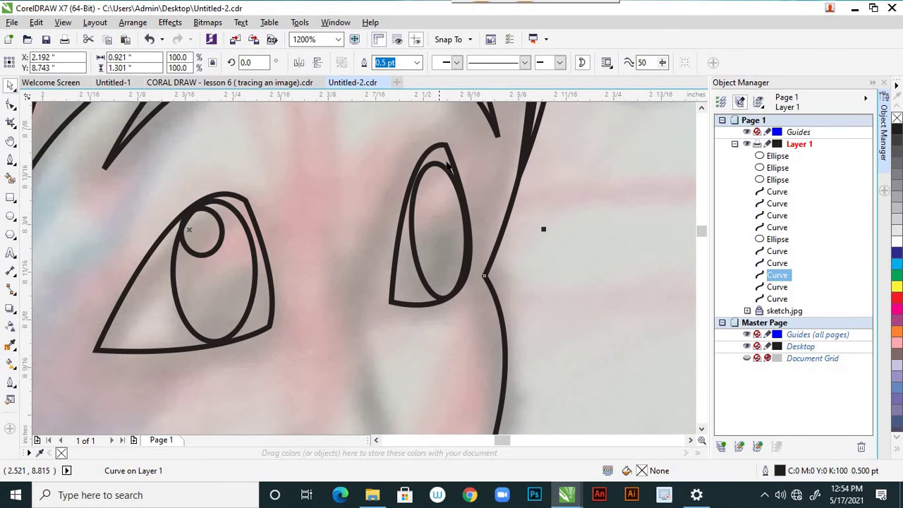
left_click(452, 158)
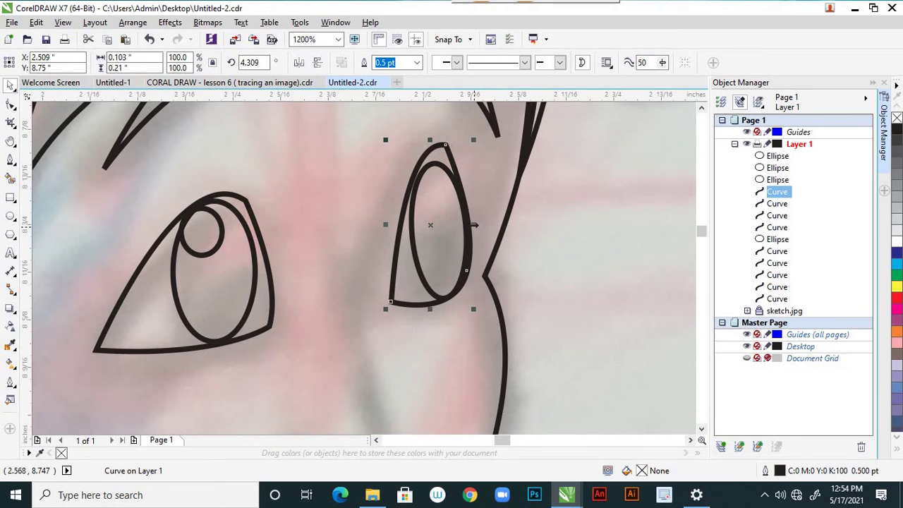
left_click_drag(474, 225, 482, 225)
left_click(620, 271)
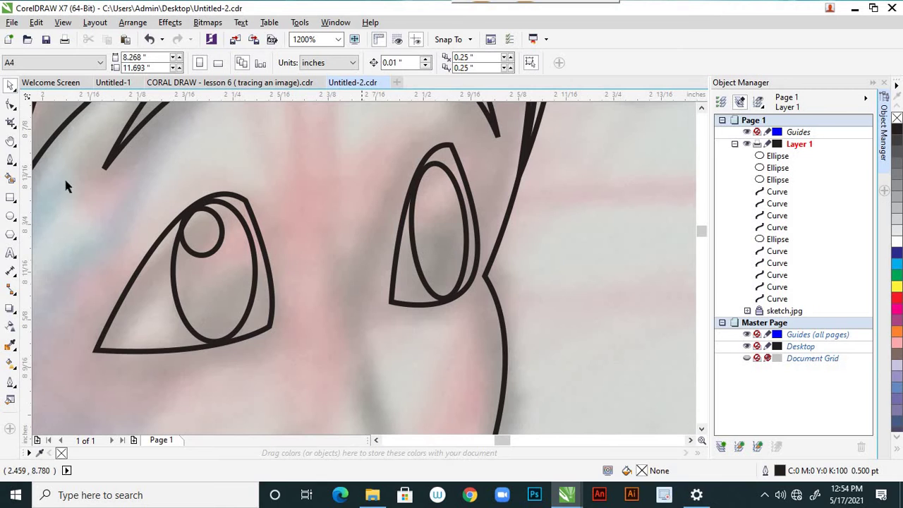
- Draw a highlight ellipse about 0.038" by 0.051" near the right iris's upper edge and nudge it up by 0.01"
left_click(10, 216)
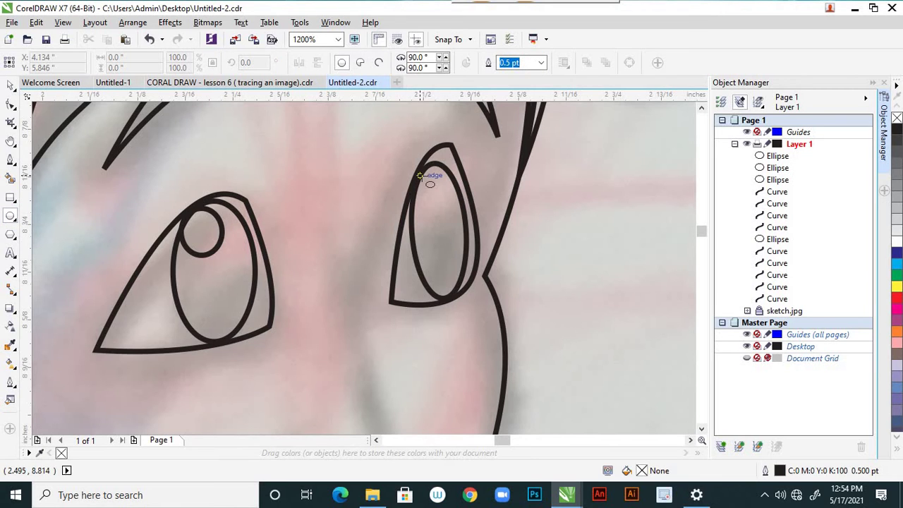
left_click_drag(421, 176, 451, 216)
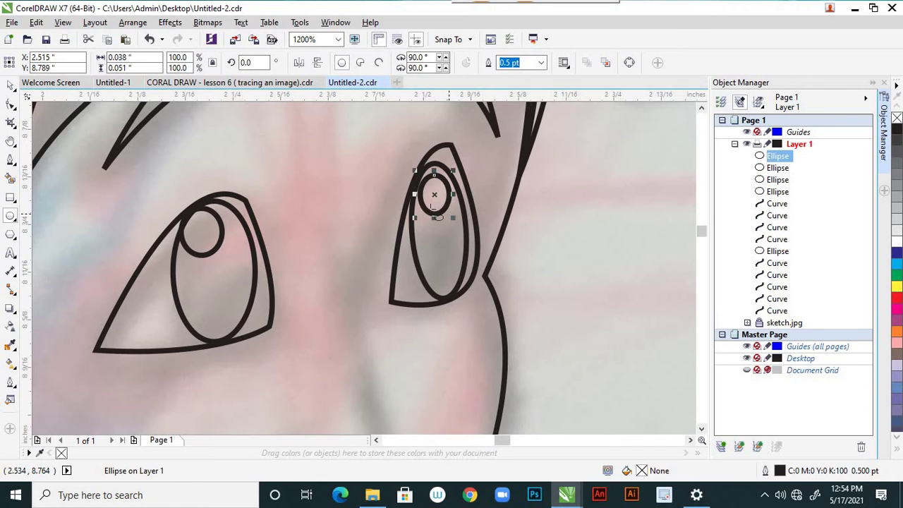
left_click(10, 86)
key("Up")
key("Up")
key("Up")
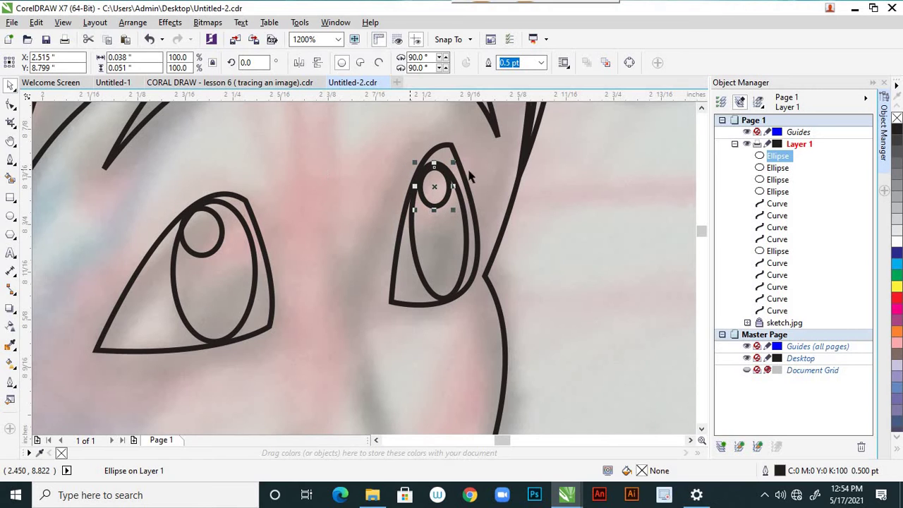
- Move the right iris's highlight ellipse slightly down and left, inside the iris outline
scroll(423, 176, "up", 1)
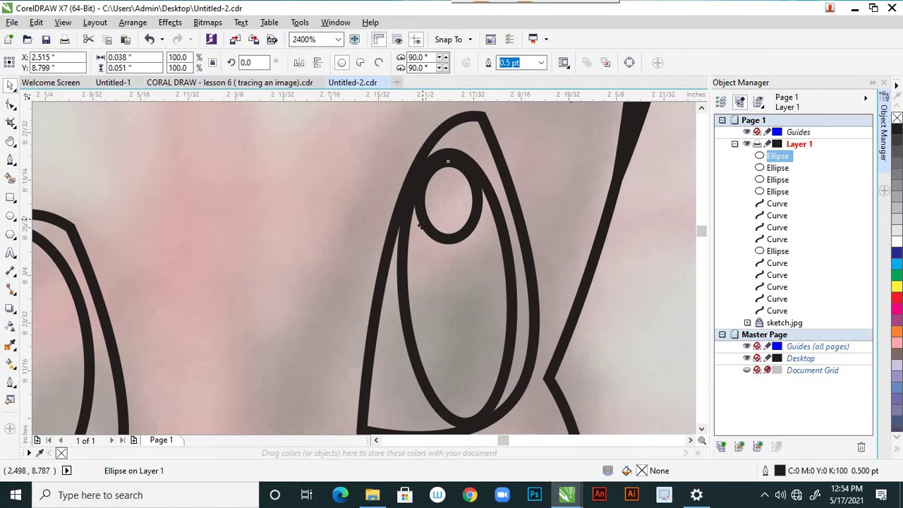
left_click_drag(422, 217, 417, 226)
left_click(385, 210)
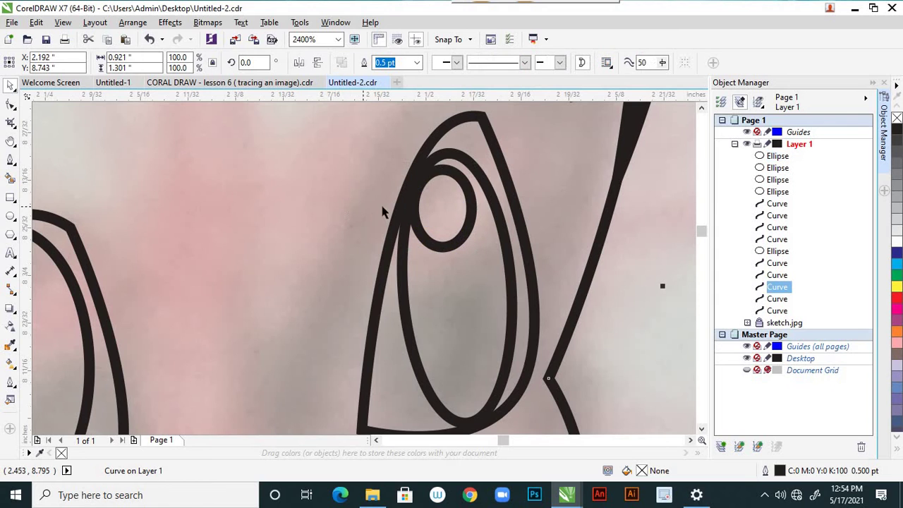
- Move the left iris's highlight ellipse slightly right and down, away from the iris edge
scroll(336, 216, "down", 2)
scroll(300, 261, "up", 2)
left_click(299, 260)
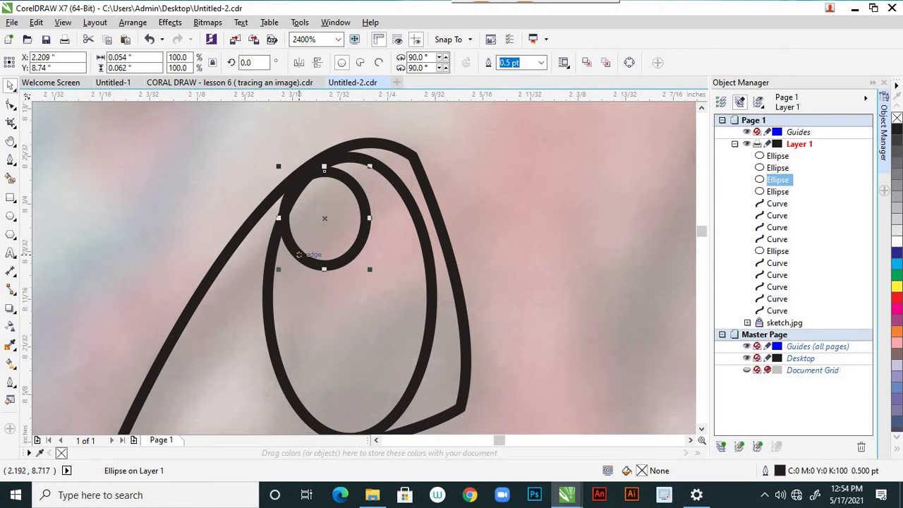
left_click_drag(299, 259, 306, 260)
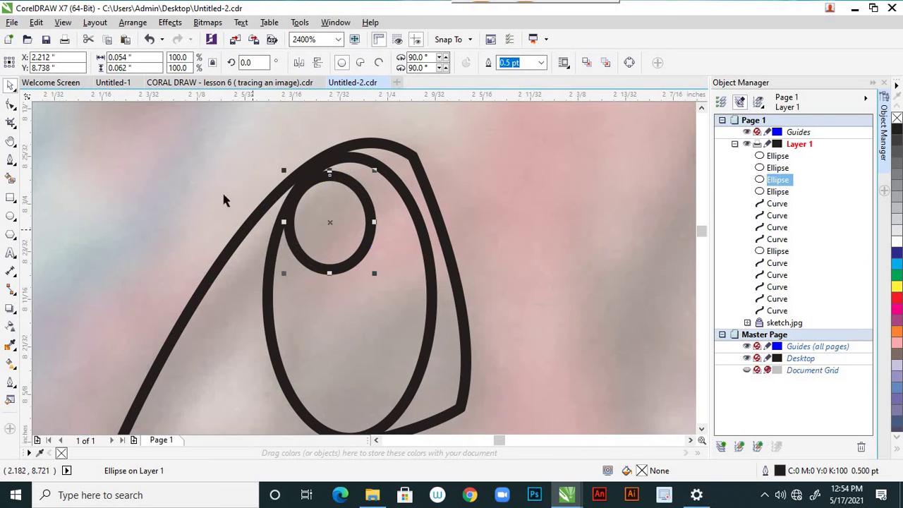
left_click(307, 222)
- Draw the nose's bridge with the Pen tool as a curve about 0.32" tall from the right eye's inner edge to the nose tip
scroll(342, 218, "down", 4)
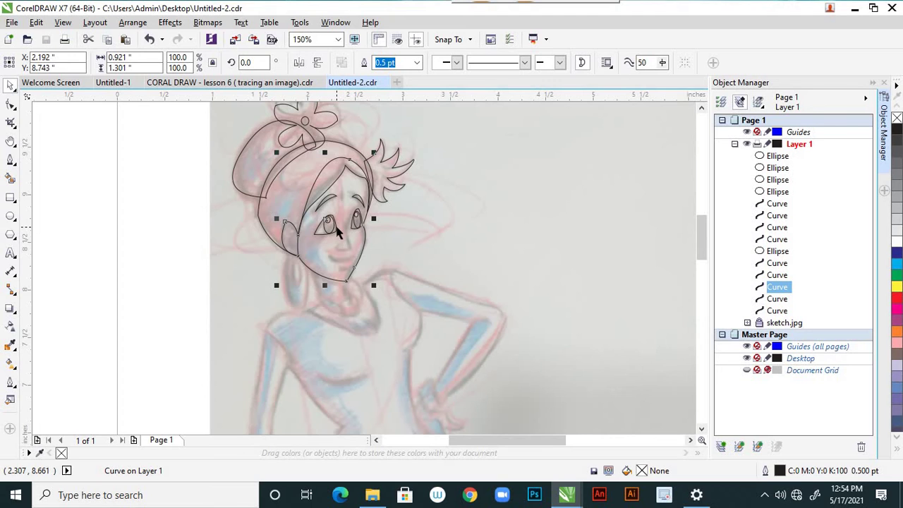
scroll(338, 230, "up", 1)
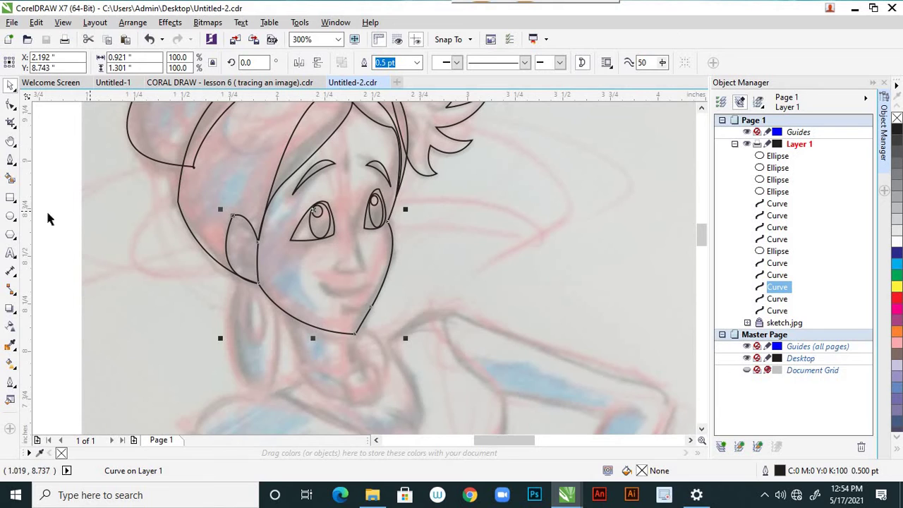
left_click(12, 162)
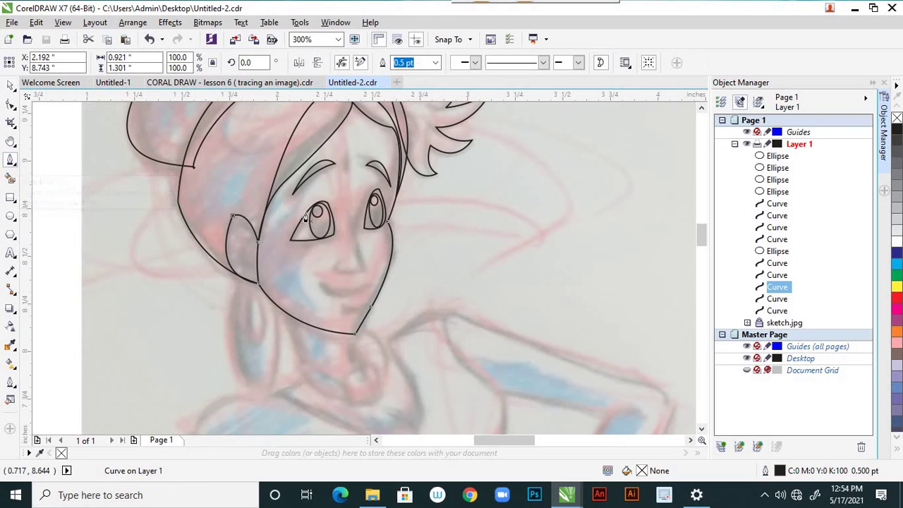
left_click(368, 207)
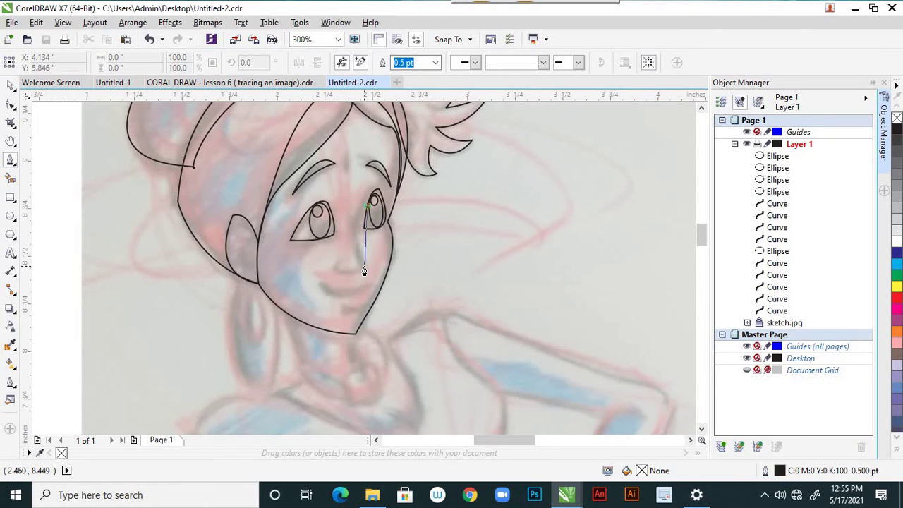
left_click_drag(363, 265, 378, 289)
key("Return")
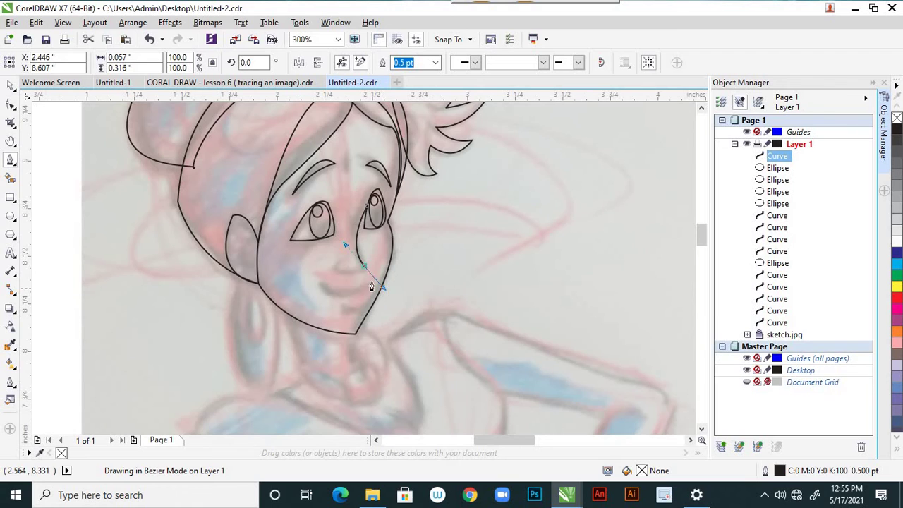
- Continue the nose curve under the tip and around the nostril, making it about 0.176" by 0.354" overall, and finish the line
scroll(365, 276, "up", 2)
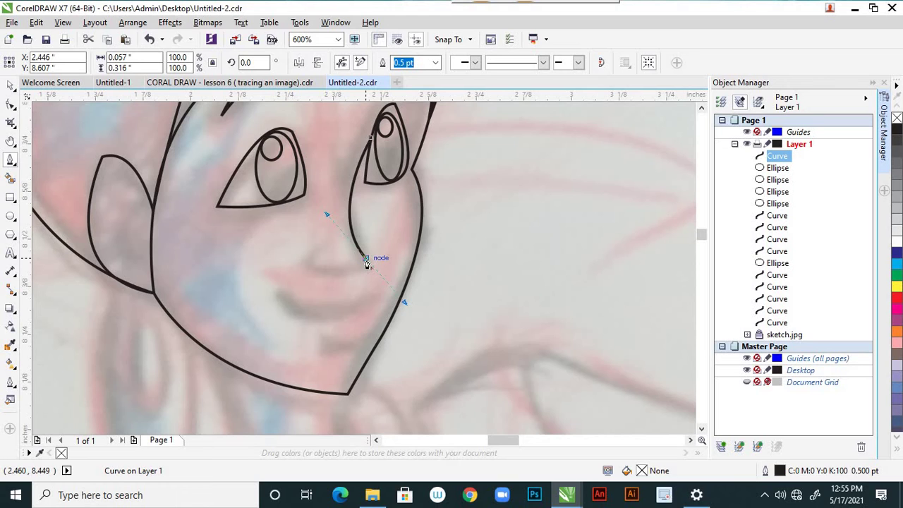
mouse_move(366, 264)
left_mouse_down()
mouse_move(322, 280)
mouse_move(289, 252)
left_mouse_up()
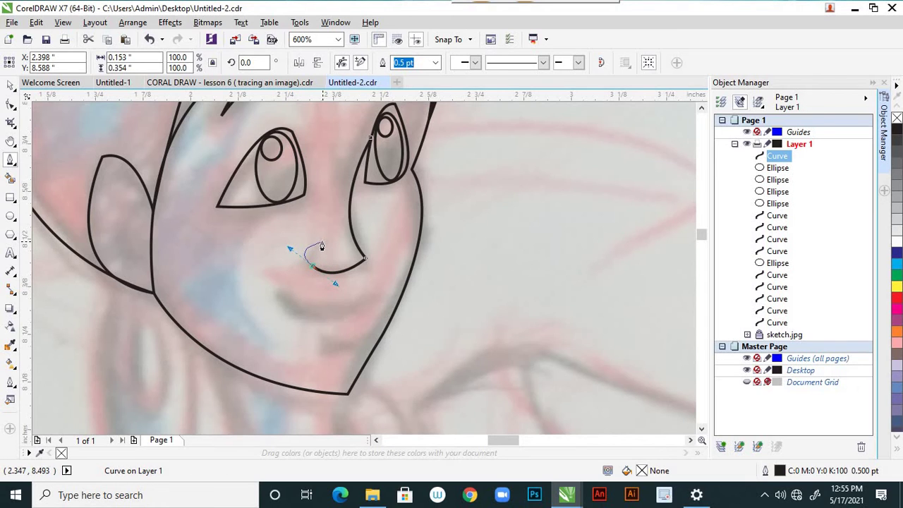
left_click(321, 242)
left_click(10, 86)
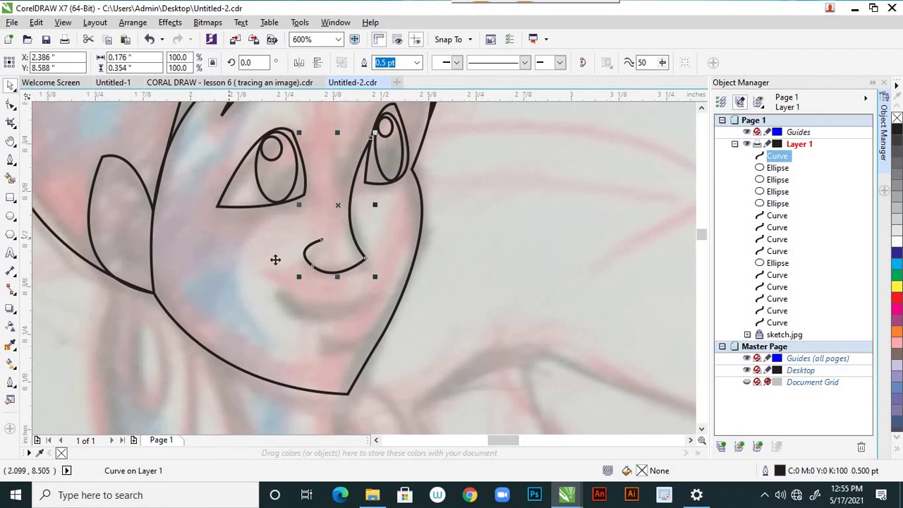
left_click(385, 280)
scroll(383, 282, "down", 2)
scroll(383, 282, "up", 2)
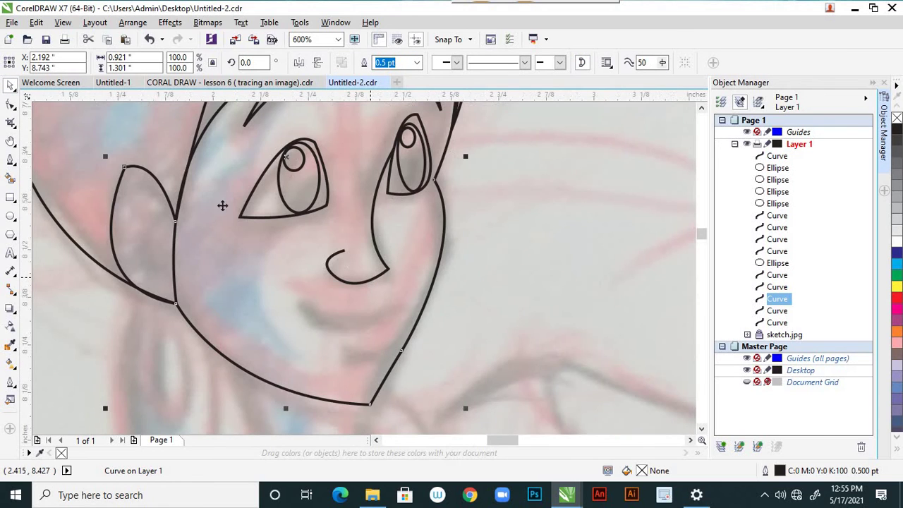
- Reshape the nostril end of the nose curve with the Shape tool, pulling its curve handle slightly inward
left_click(11, 105)
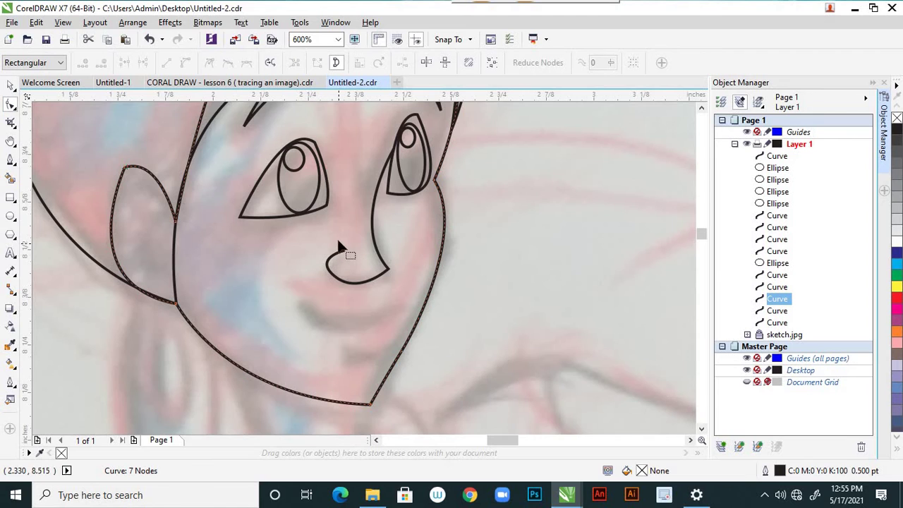
left_click(344, 258)
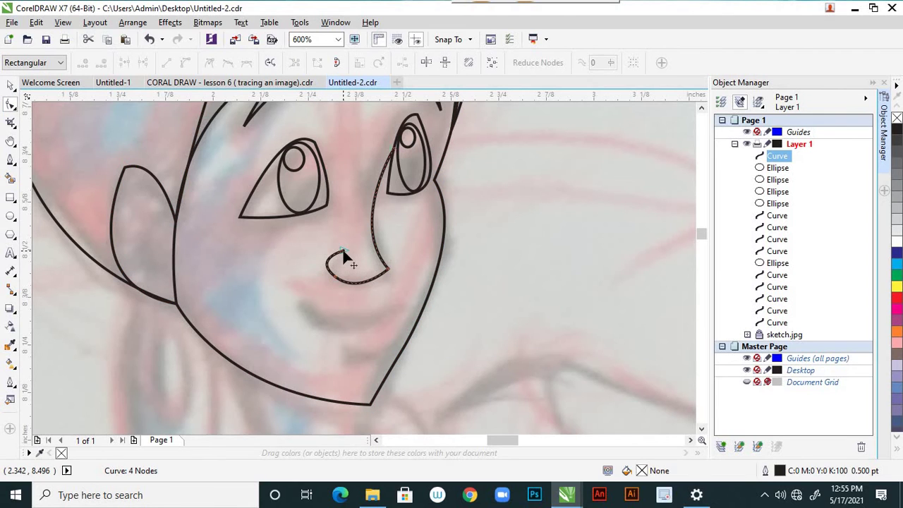
scroll(342, 253, "up", 2)
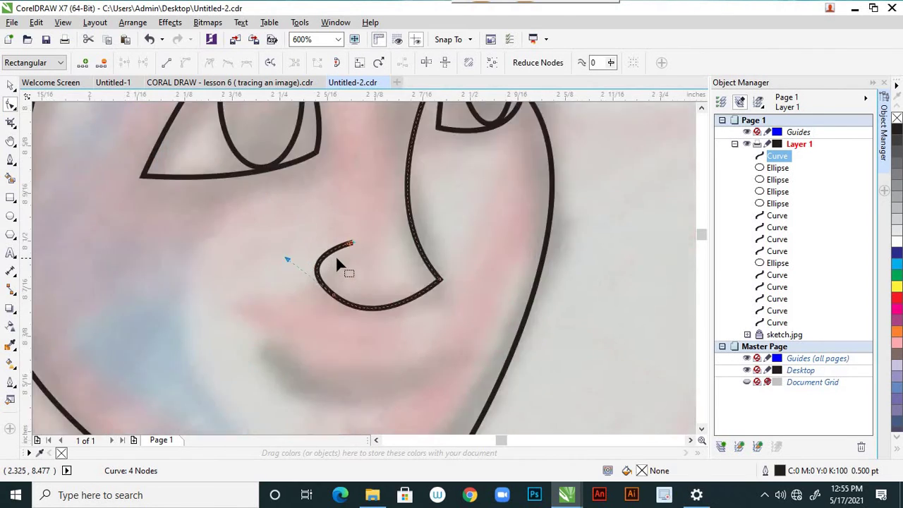
left_click_drag(365, 228, 351, 220)
left_click_drag(238, 258, 251, 265)
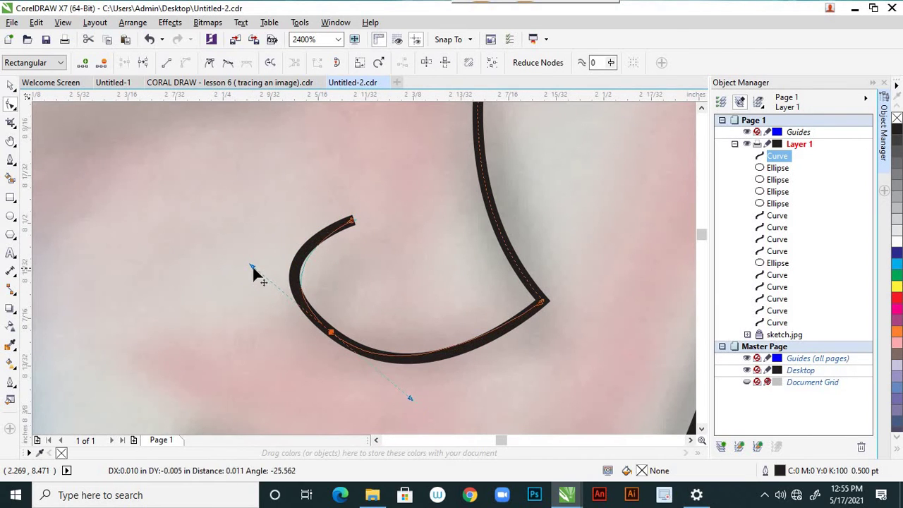
left_click(314, 280)
- Inspect the traced face and the sketch's mouth area up close and within the whole figure
scroll(314, 285, "down", 4)
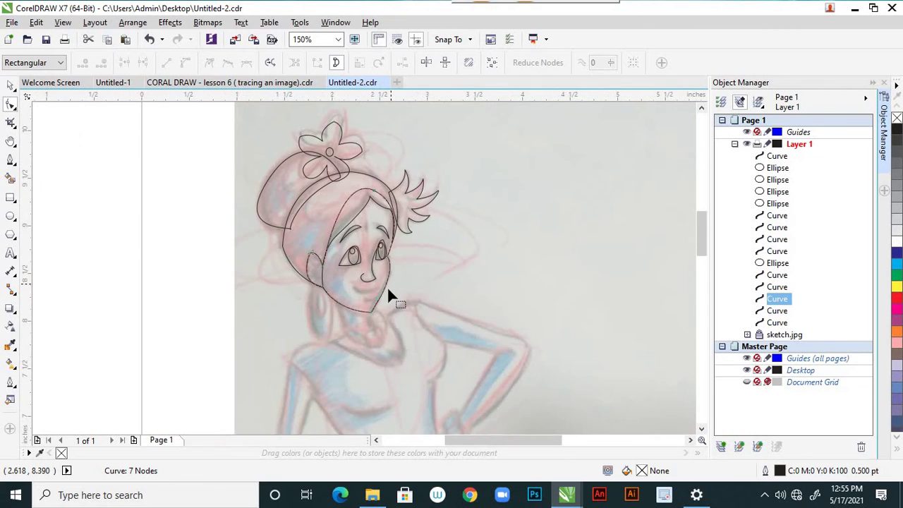
scroll(382, 287, "down", 1)
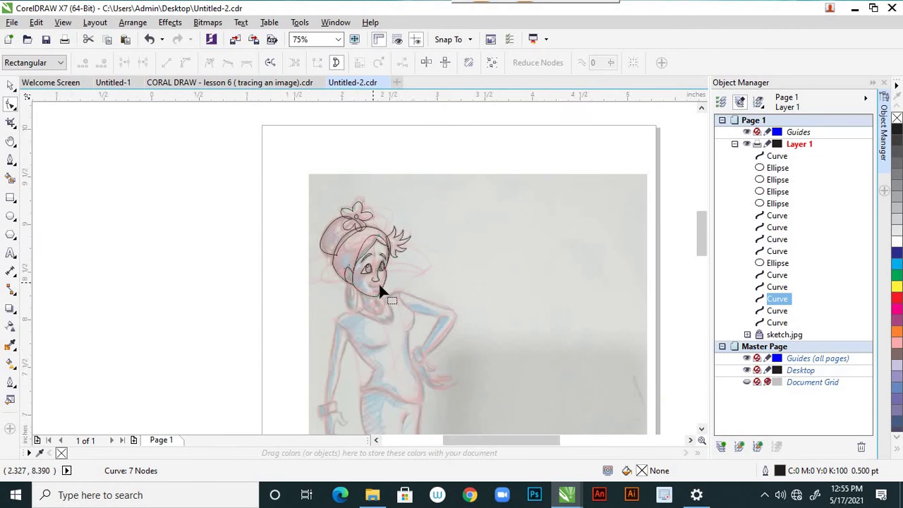
scroll(381, 289, "up", 2)
scroll(385, 290, "up", 1)
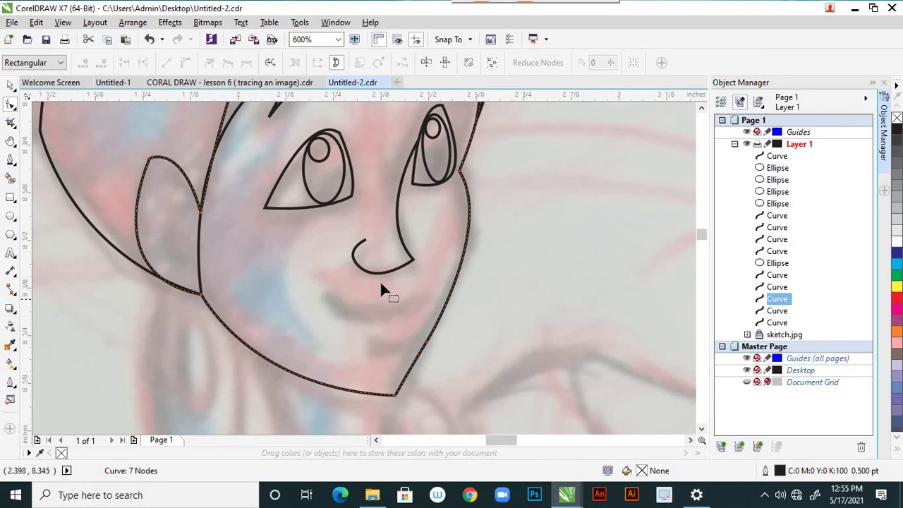
scroll(381, 291, "down", 1)
scroll(382, 282, "up", 1)
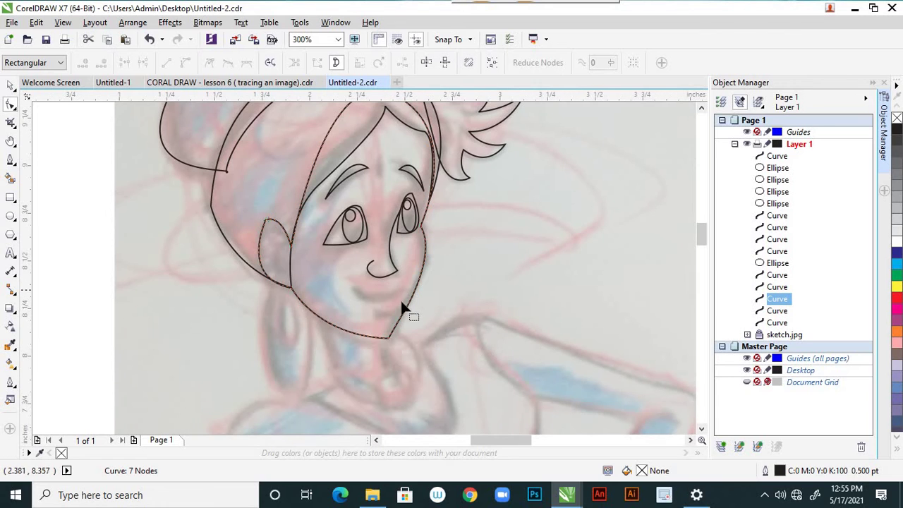
scroll(378, 302, "down", 1)
scroll(378, 304, "up", 1)
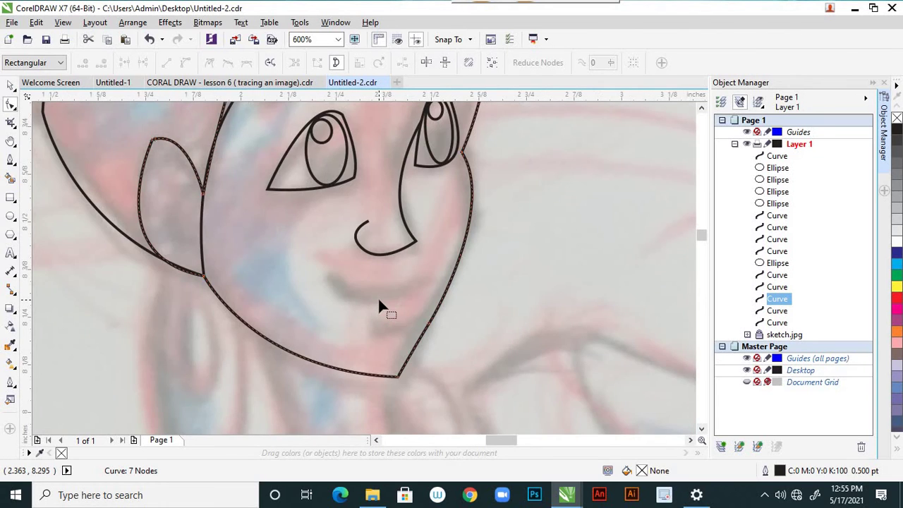
scroll(381, 282, "down", 3)
scroll(382, 279, "down", 2)
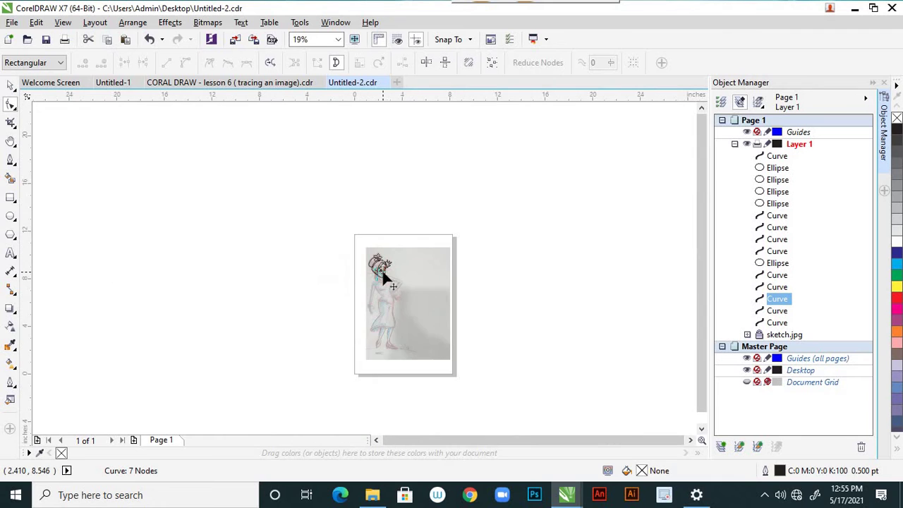
- Draw a closed upper lip outline about 0.25" wide below the nose with the Pen tool, with a dip in its upper edge
scroll(382, 281, "up", 5)
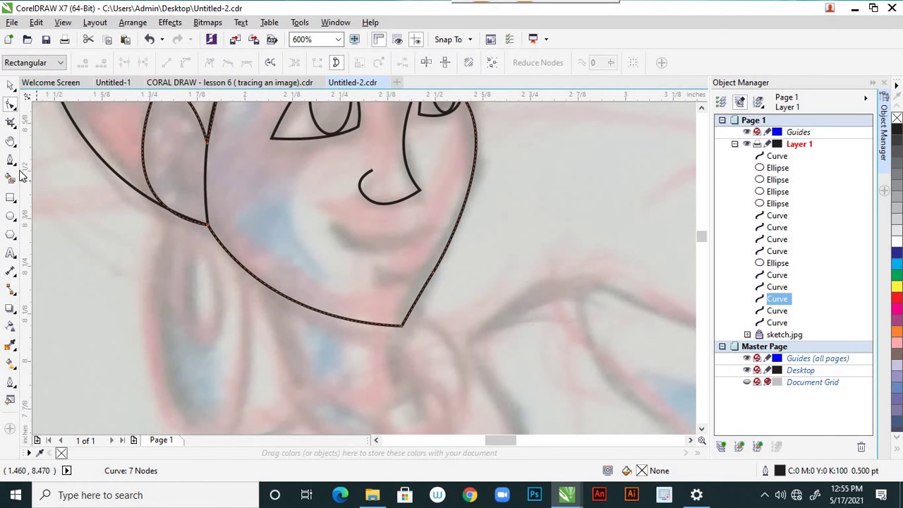
left_click(10, 159)
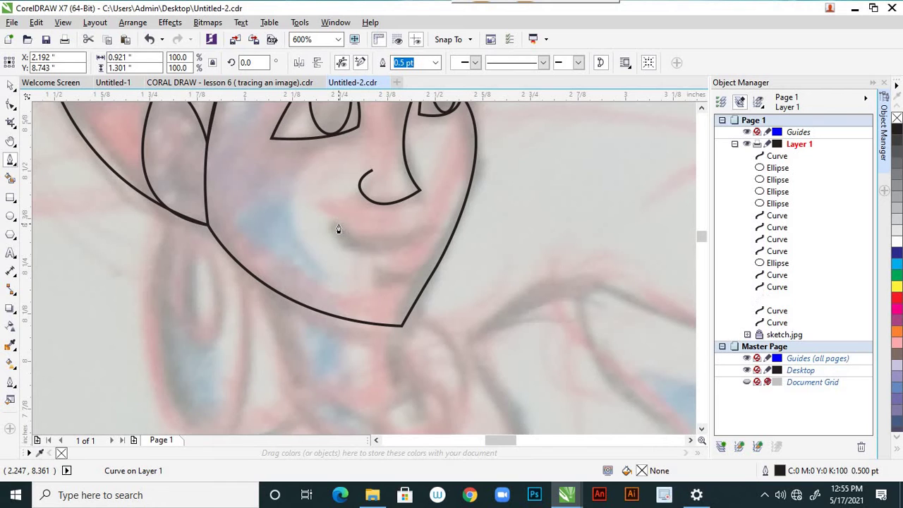
left_click(339, 224)
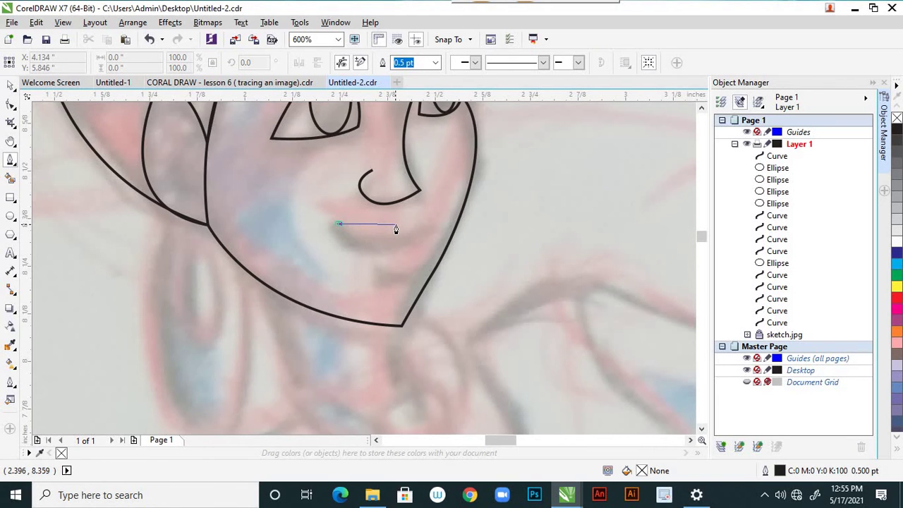
left_click_drag(397, 235, 435, 233)
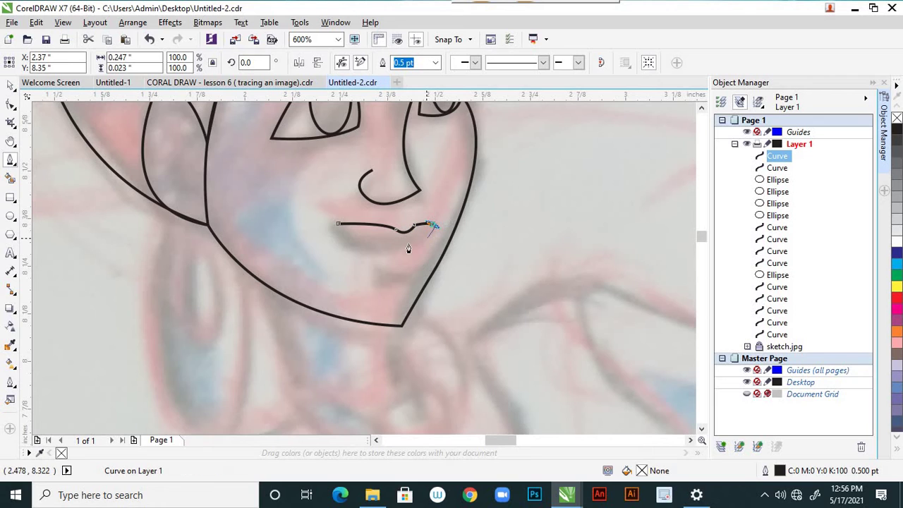
left_click_drag(336, 228, 412, 254)
- Reshape the dip in the lip outline's upper edge with the Shape tool, moving its left node up and adjusting the adjoining curves
left_click(11, 103)
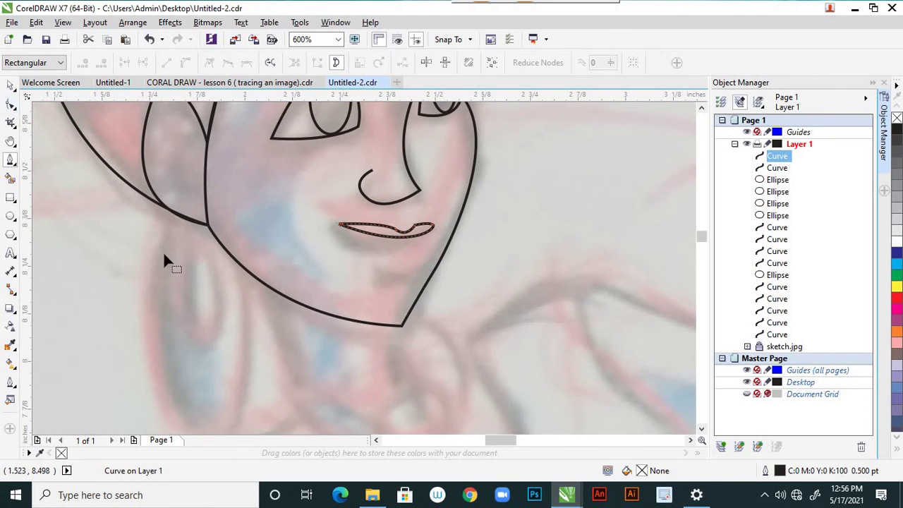
scroll(391, 265, "down", 1)
scroll(397, 262, "up", 2)
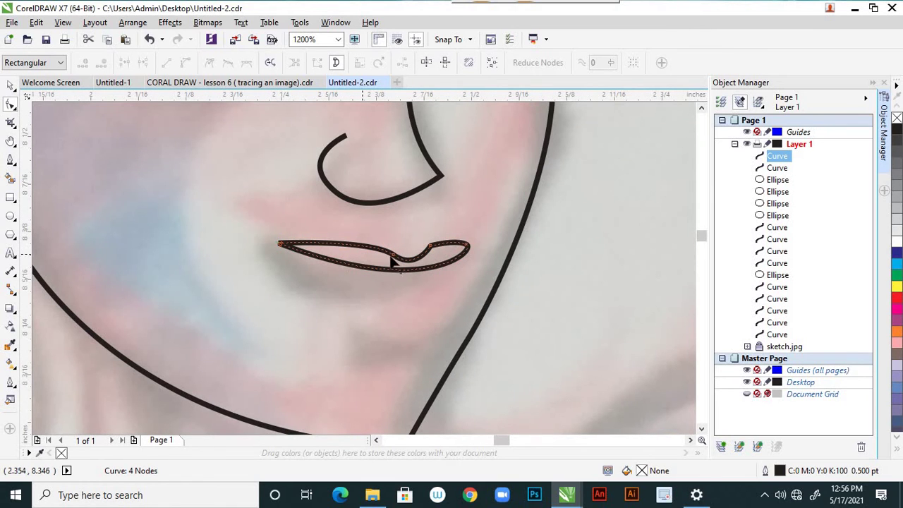
left_click(11, 104)
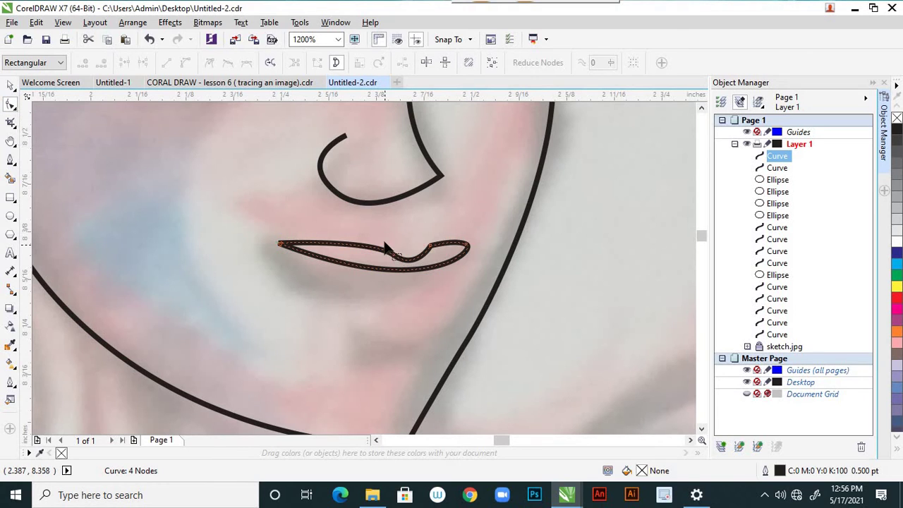
left_click(401, 267)
scroll(395, 261, "up", 2)
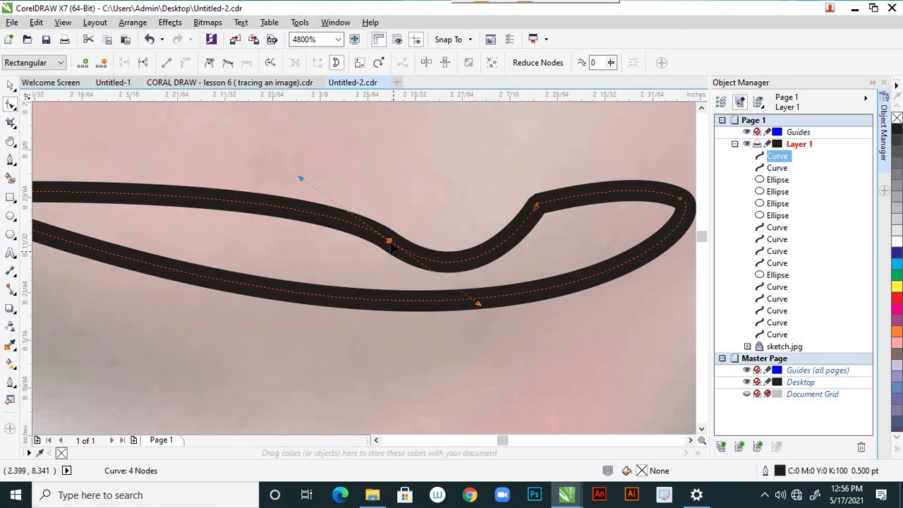
left_click_drag(388, 241, 396, 223)
scroll(494, 296, "down", 1)
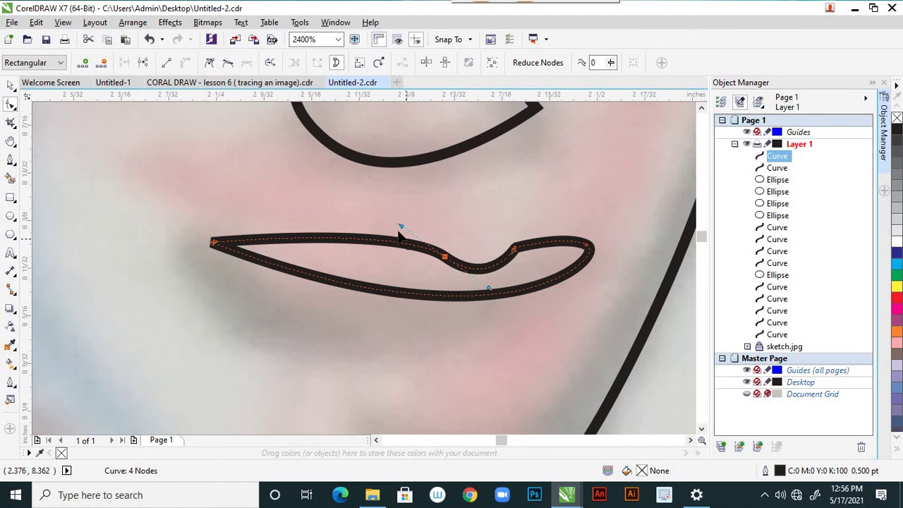
left_click_drag(400, 226, 414, 209)
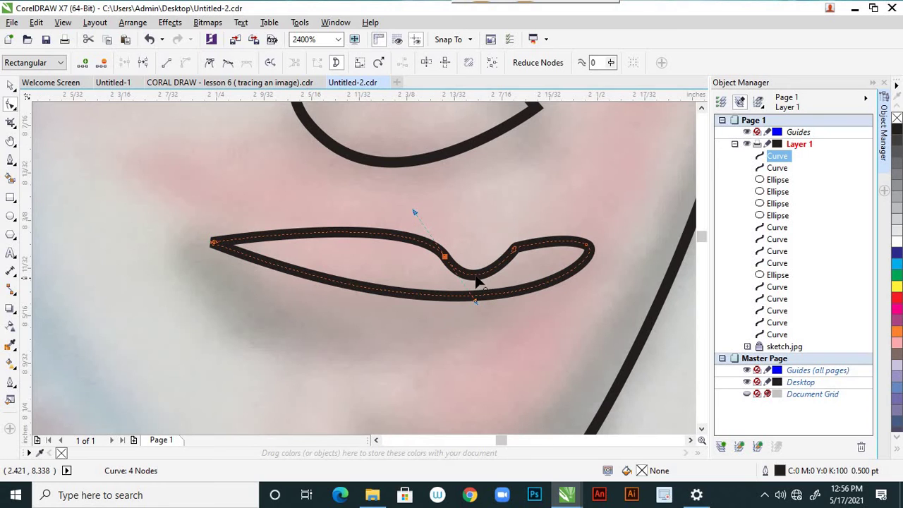
left_click_drag(476, 275, 485, 269)
- Round the lip outline on both sides of the dip by adjusting its nodes and curve handles, and deselect the outline
left_click(517, 248)
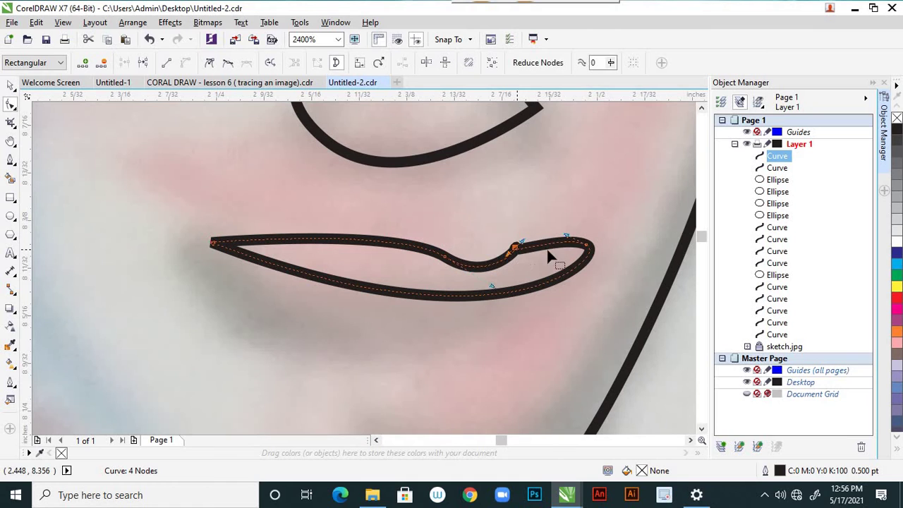
mouse_move(523, 245)
left_mouse_down()
mouse_move(506, 246)
mouse_move(541, 256)
mouse_move(540, 244)
left_mouse_up()
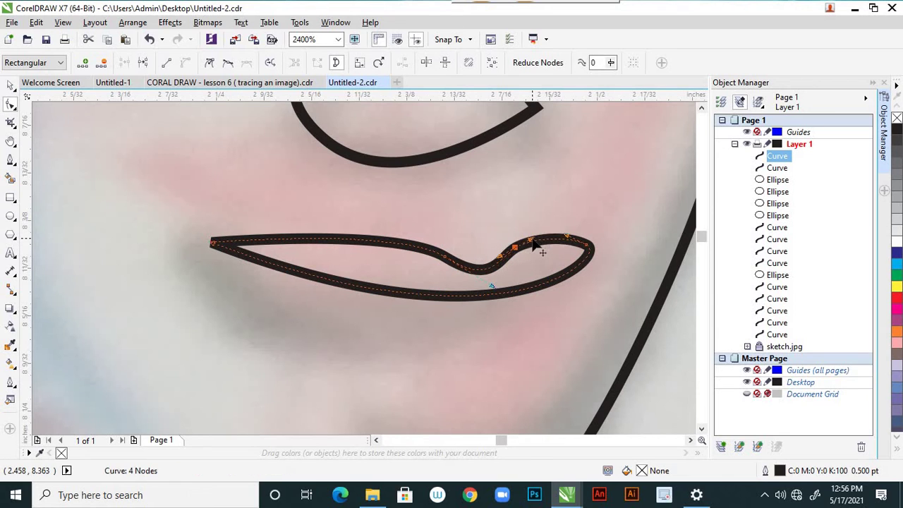
left_click(445, 259)
left_click_drag(444, 260, 446, 244)
left_click_drag(494, 275, 480, 271)
left_click(477, 198)
scroll(469, 241, "down", 2)
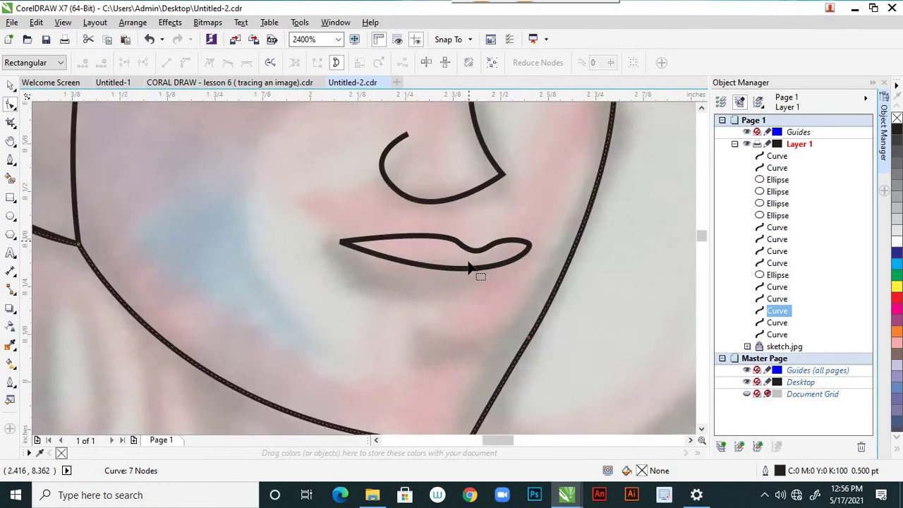
- Raise the lip outline's upper edge left of the dip by pulling the node's curve handle up and outward
scroll(470, 275, "down", 4)
scroll(466, 256, "up", 3)
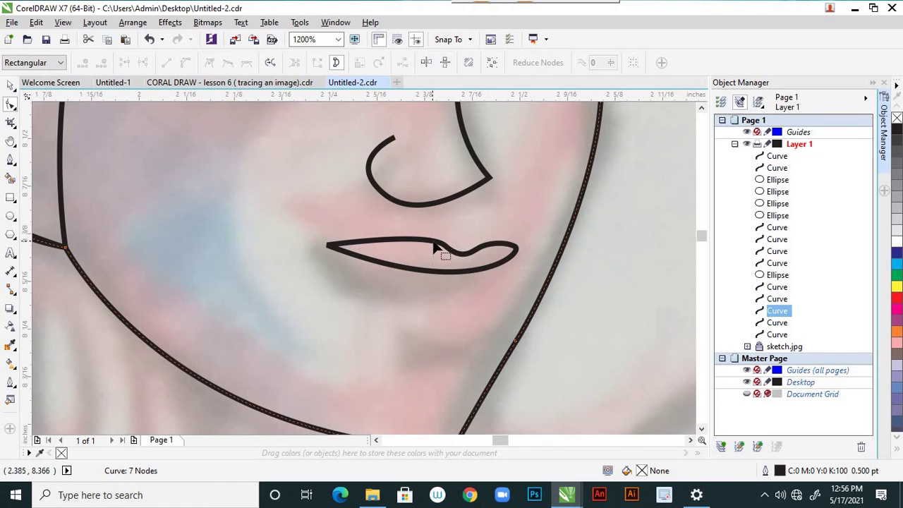
left_click(434, 247)
left_click(447, 250)
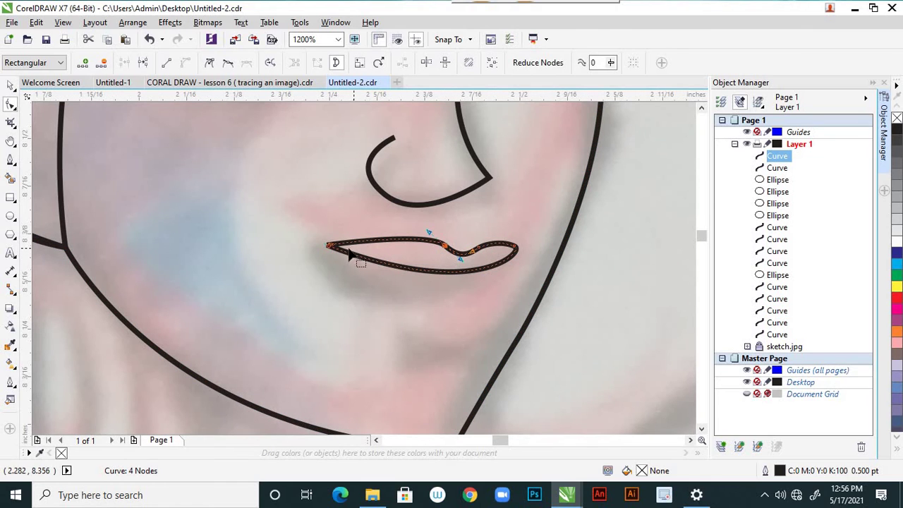
mouse_move(429, 234)
left_mouse_down()
mouse_move(407, 238)
mouse_move(421, 225)
left_mouse_up()
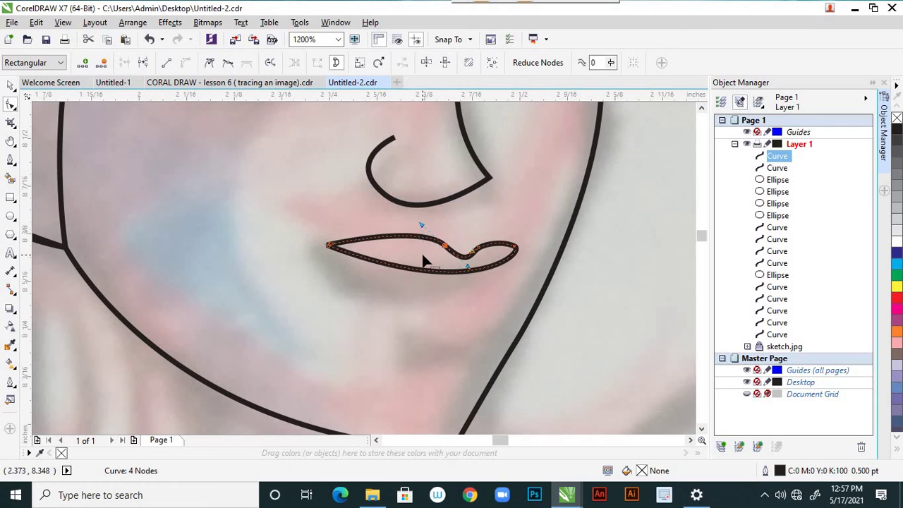
- Undo the latest curve adjustments to the upper lip outline
key("ctrl+z")
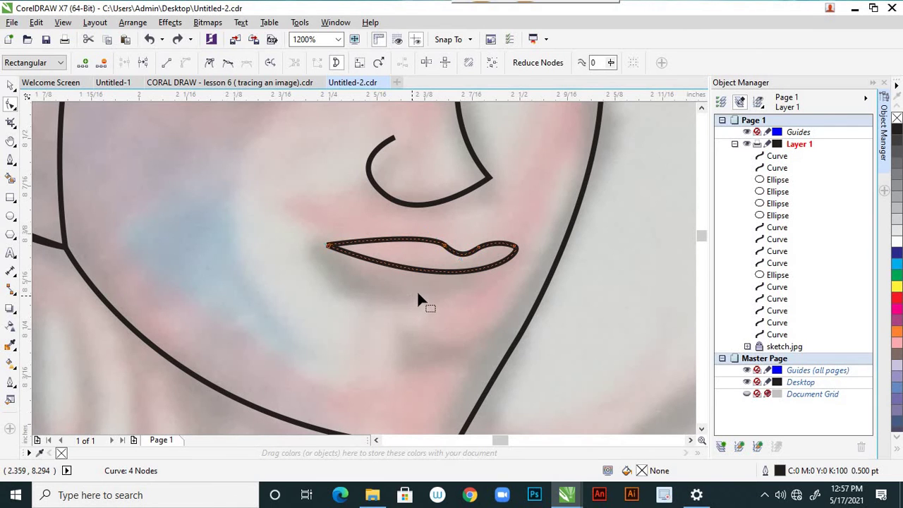
key("ctrl+z")
scroll(441, 273, "down", 3)
scroll(441, 274, "down", 2)
scroll(441, 286, "up", 6)
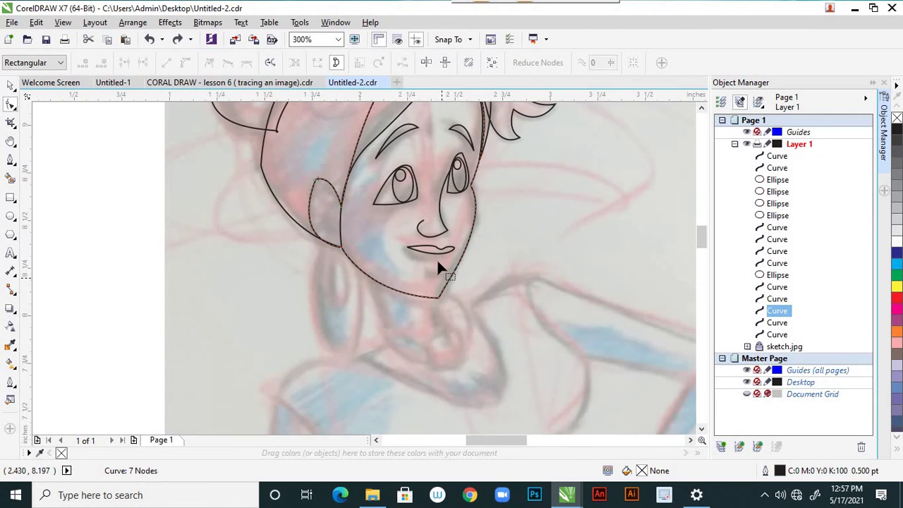
- Raise the upper lip outline's lower edge slightly by bending its curve upward, and deselect the outline
scroll(436, 257, "up", 3)
left_click(408, 241)
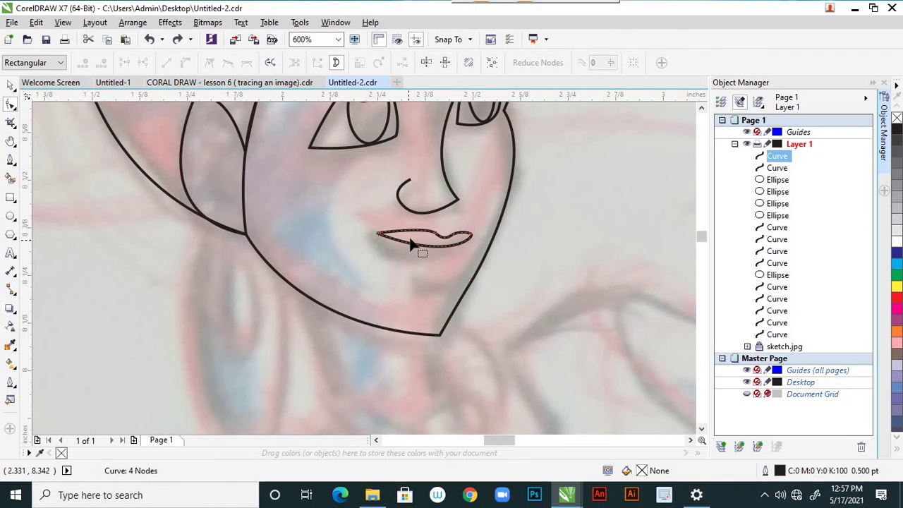
scroll(413, 244, "up", 2)
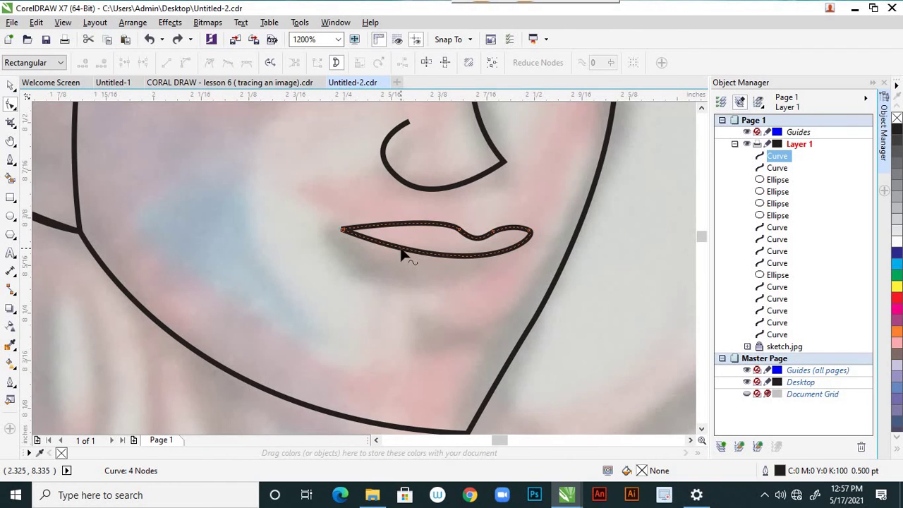
left_click_drag(403, 255, 407, 247)
left_click(403, 288)
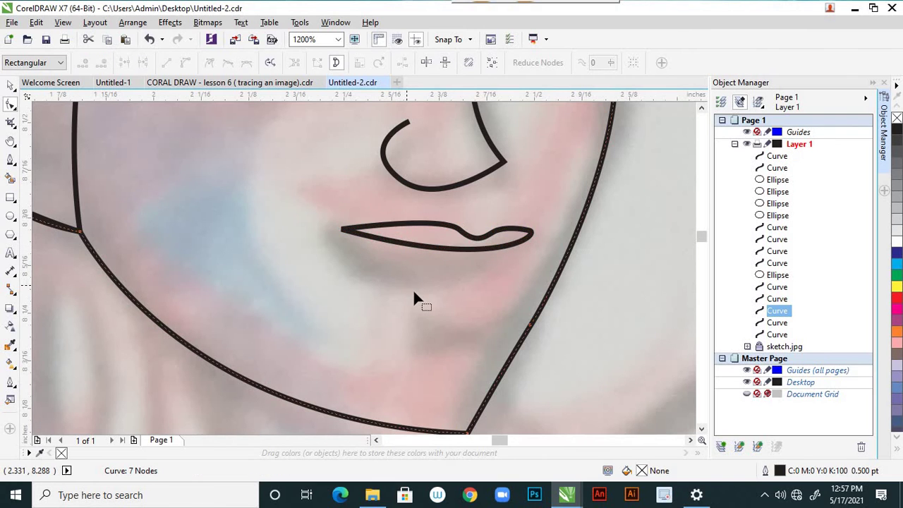
- Round the upper lip outline's right end by pulling its node's lower curve handle outward, and deselect the outline
scroll(416, 288, "down", 4)
scroll(435, 289, "up", 4)
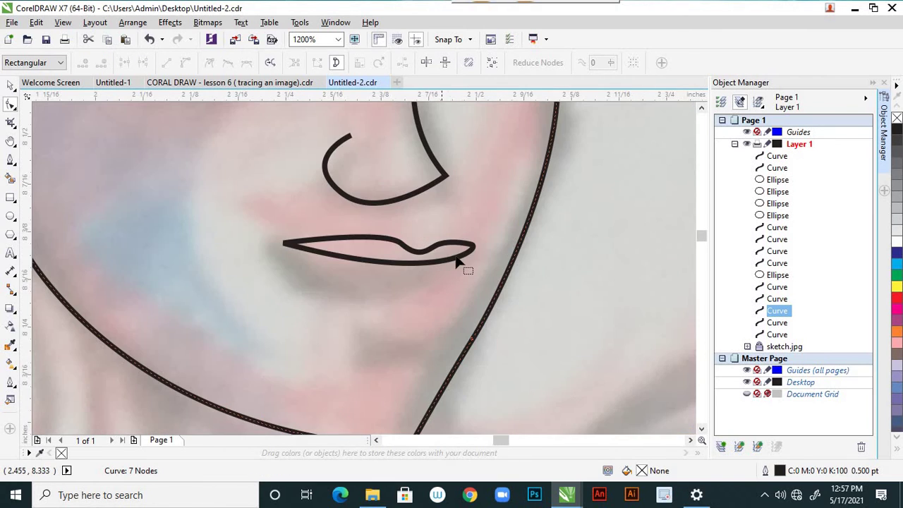
left_click(464, 259)
left_click(471, 246)
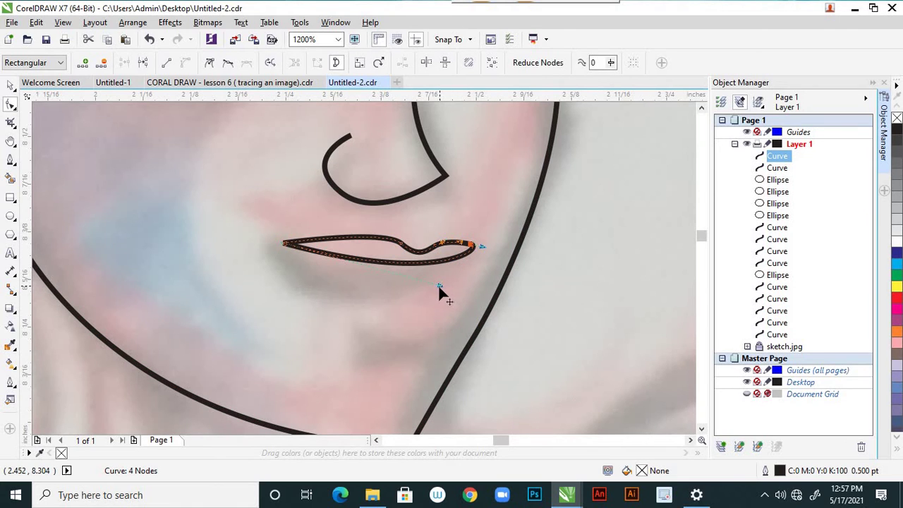
left_click_drag(439, 285, 458, 286)
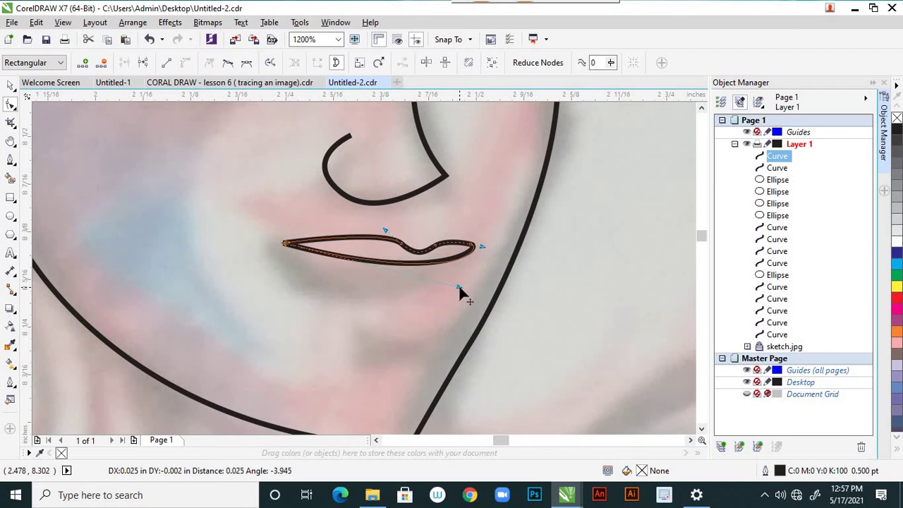
left_click(483, 297)
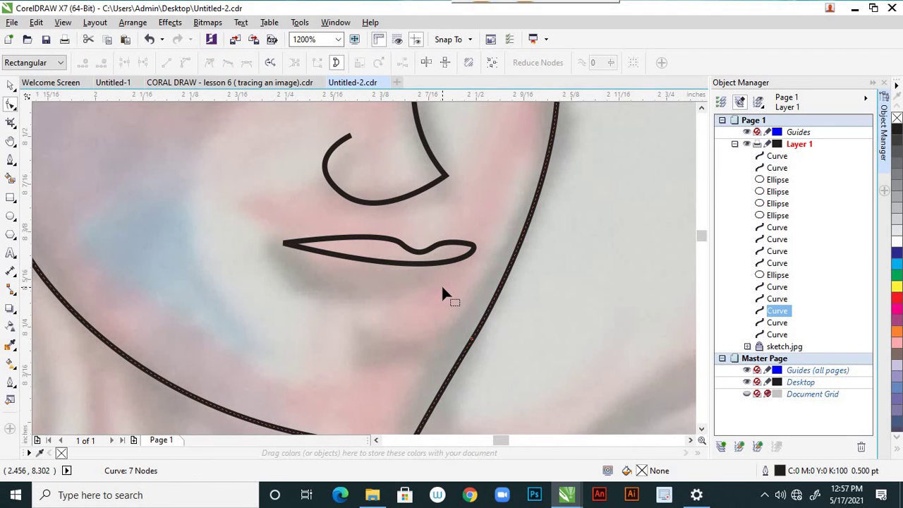
- Draw a closed lower lip outline about 0.22" wide and 0.08" high beneath the upper lip with the Pen tool
left_click(11, 160)
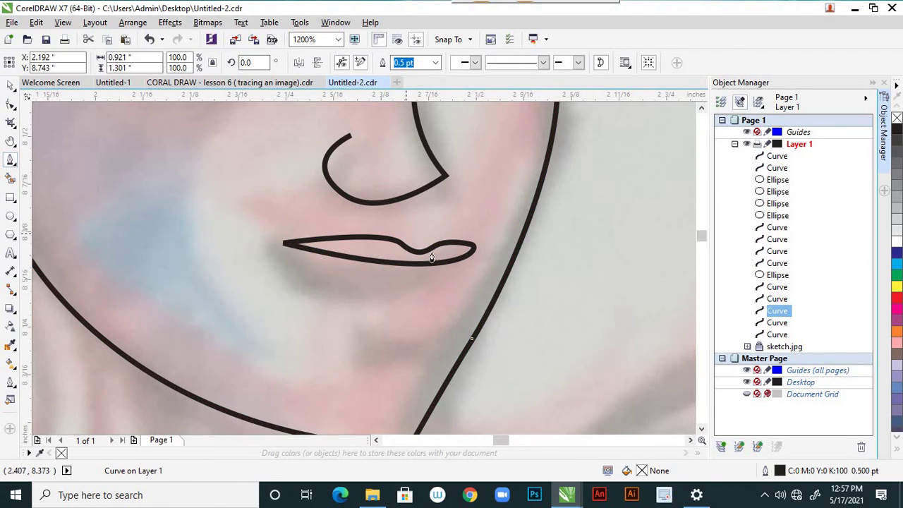
scroll(432, 271, "down", 1)
scroll(385, 270, "up", 1)
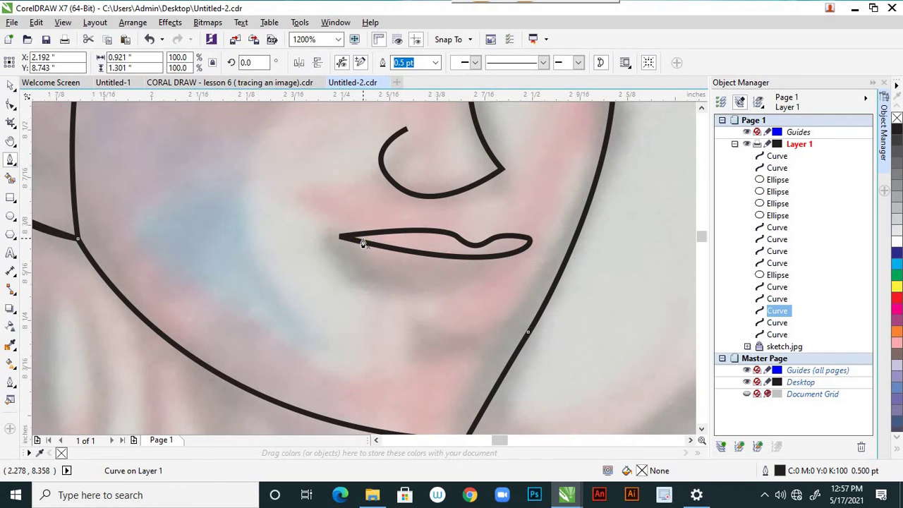
left_click_drag(361, 240, 410, 289)
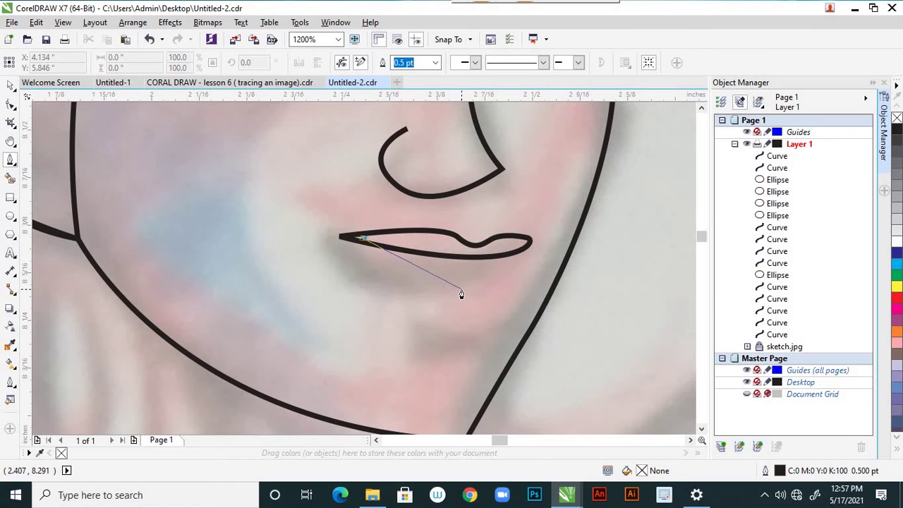
left_click_drag(460, 290, 544, 277)
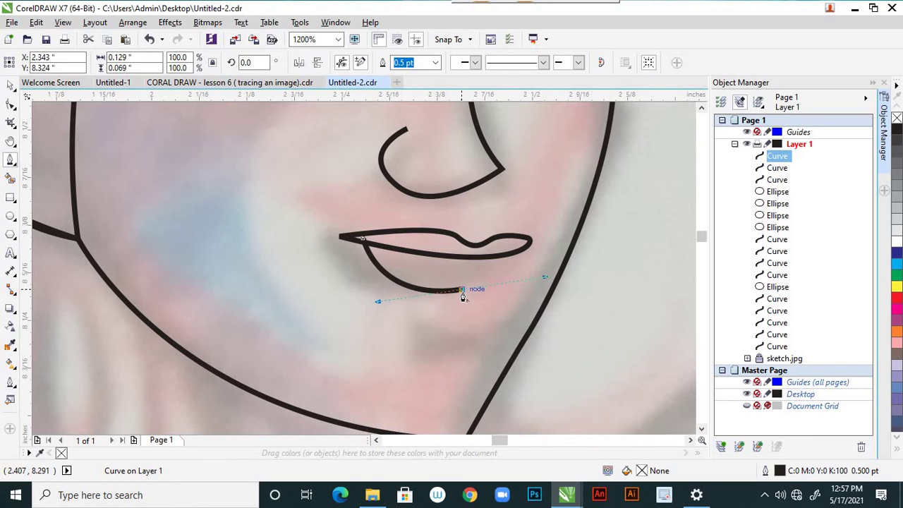
left_click(461, 291)
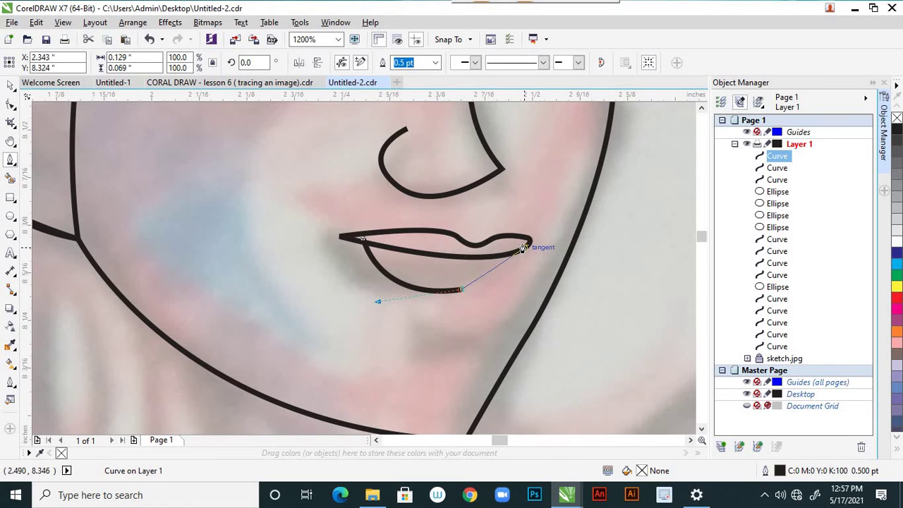
left_click_drag(523, 247, 504, 212)
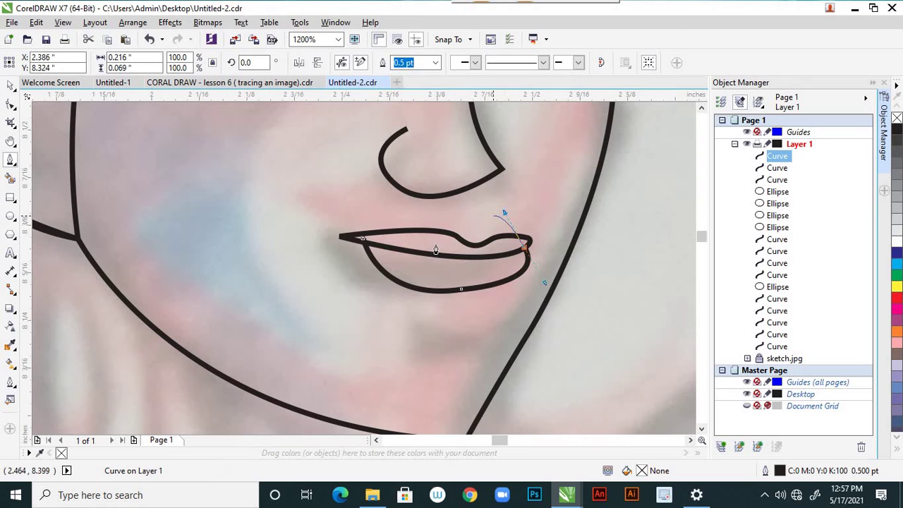
left_click(362, 241)
- Try to lower the lower lip's upper edge by pulling its right corner node's curve handle down, and undo it
left_click(10, 104)
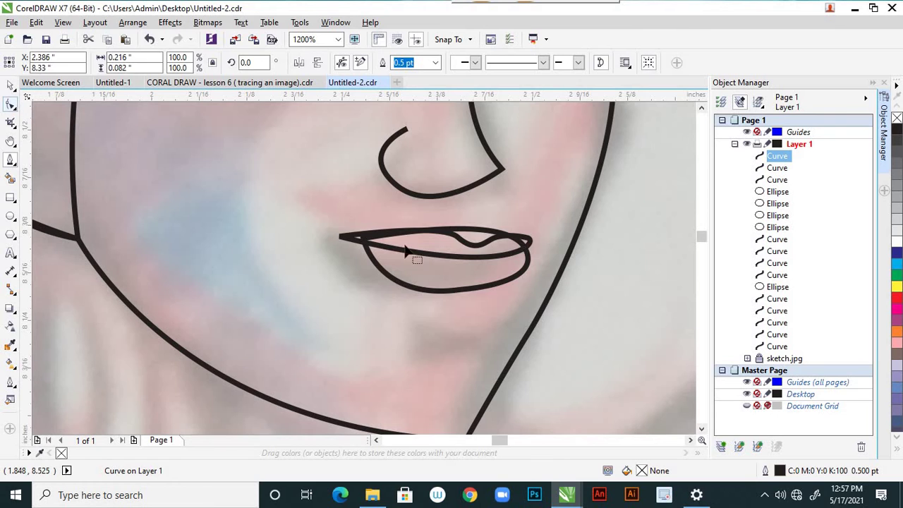
left_click(525, 247)
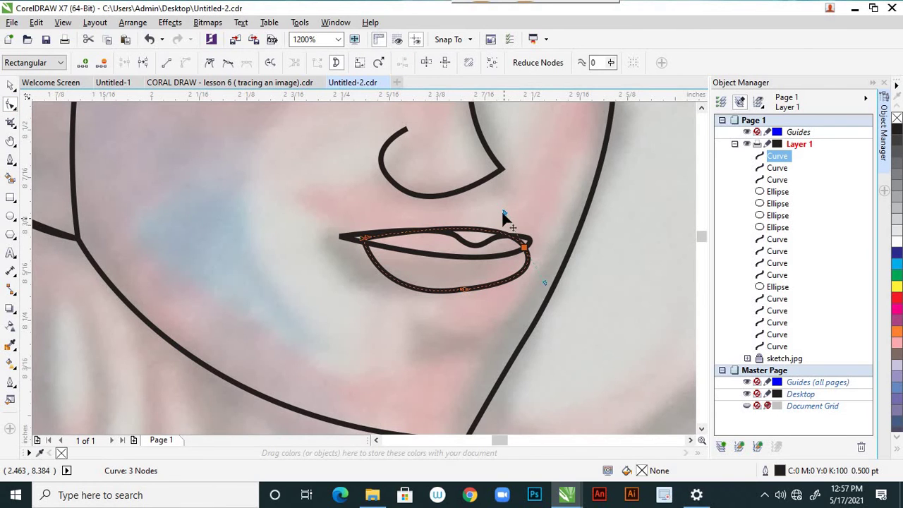
left_click_drag(503, 210, 475, 255)
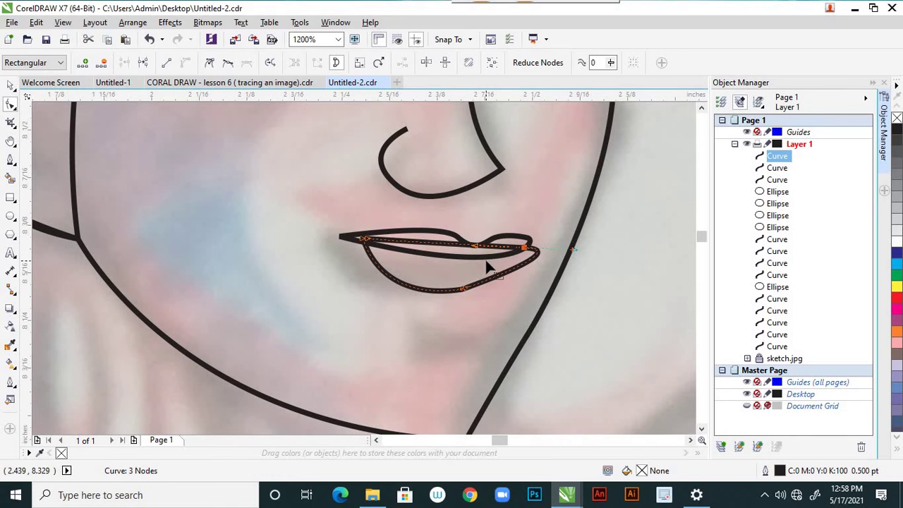
key("ctrl+z")
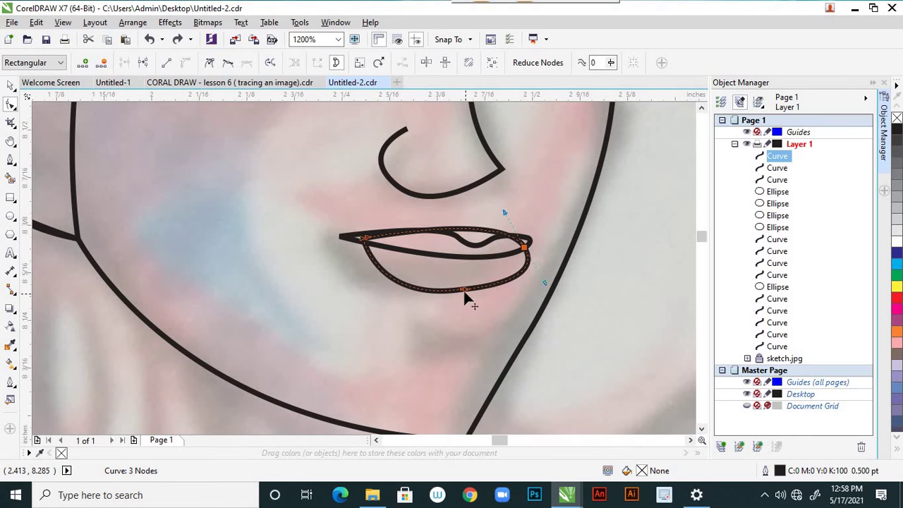
- Delete the node in the middle of the lower lip outline's bottom edge
left_click(463, 290)
left_click_drag(448, 274, 488, 312)
left_click(102, 64)
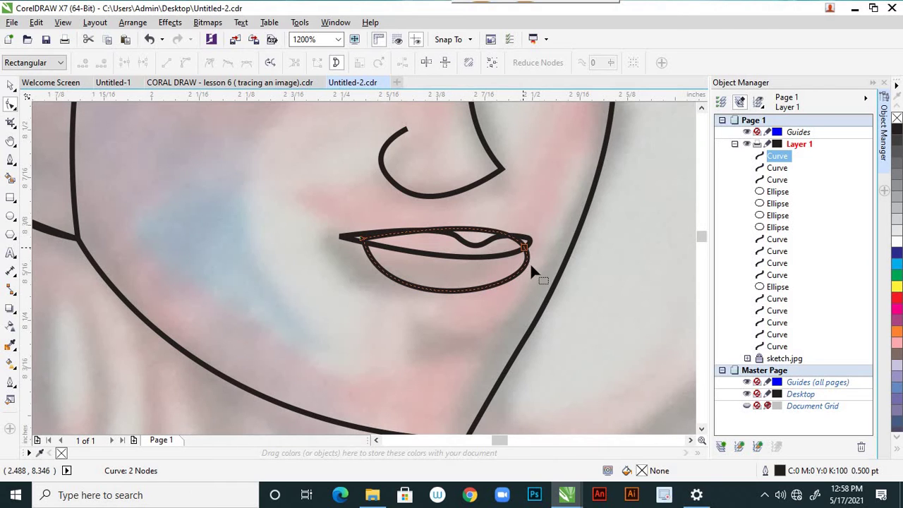
left_click(11, 85)
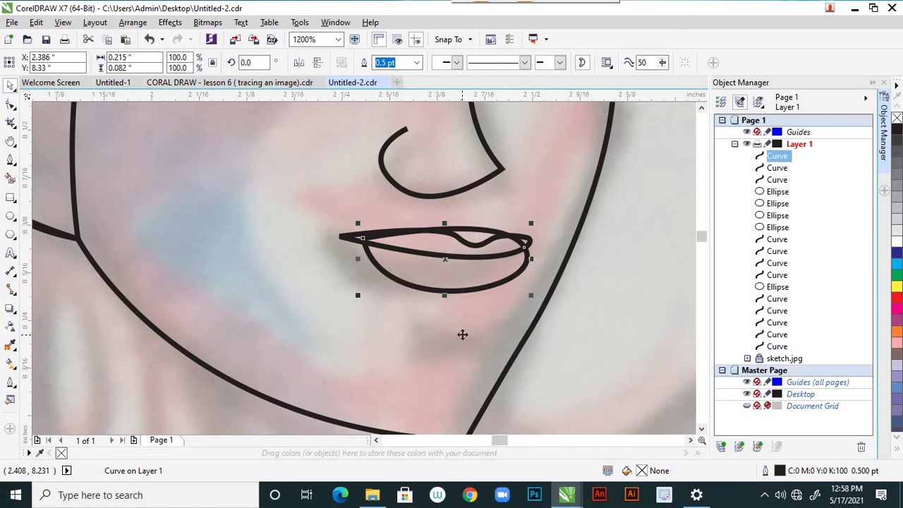
left_click(524, 336)
left_click(513, 283)
left_click(308, 252)
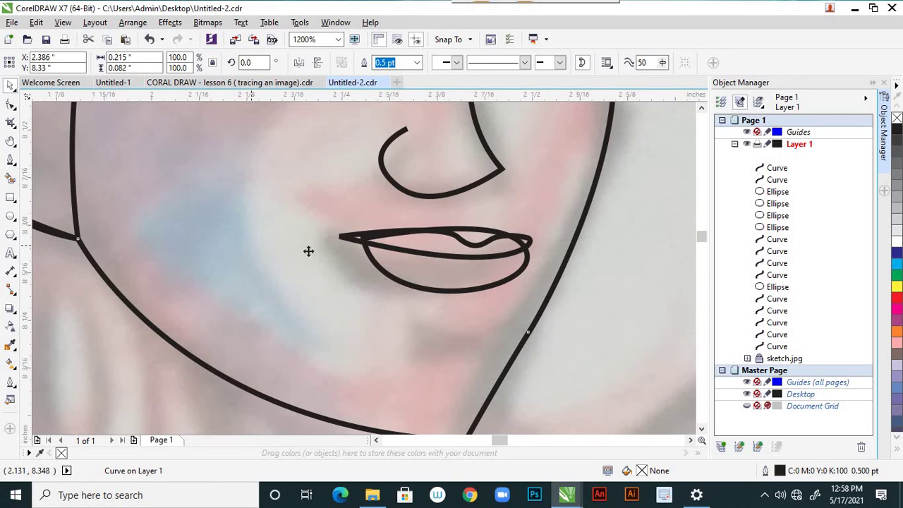
left_click(344, 242)
left_click(11, 104)
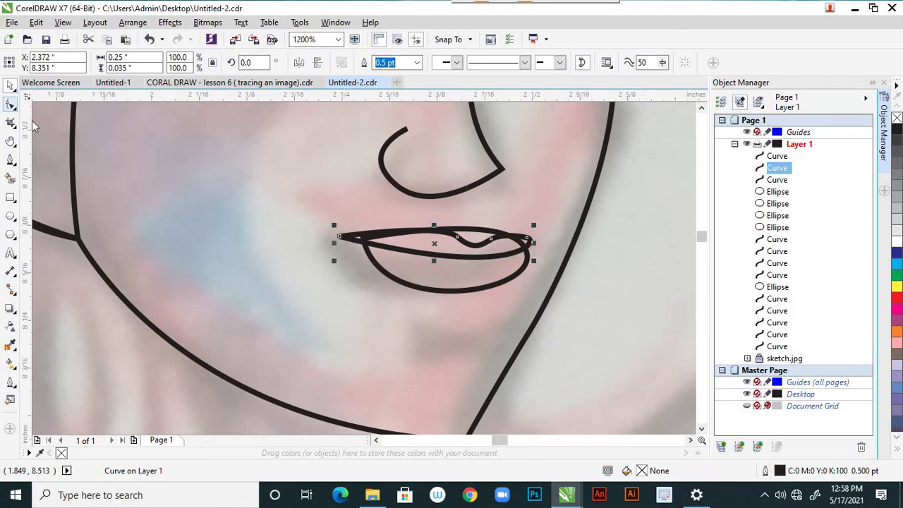
- Make the lower lip's bottom edge fuller by pulling its right corner node's lower curve handle down with the Shape tool
left_click(466, 294)
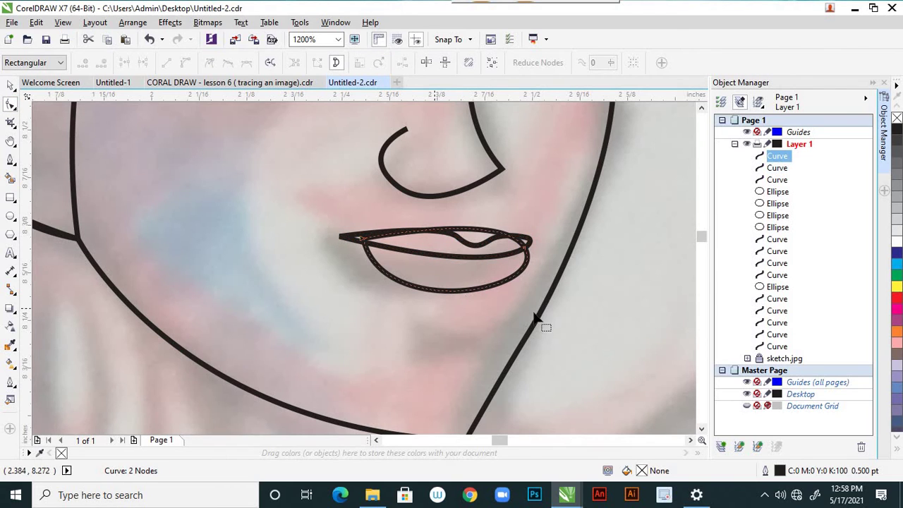
left_click(525, 247)
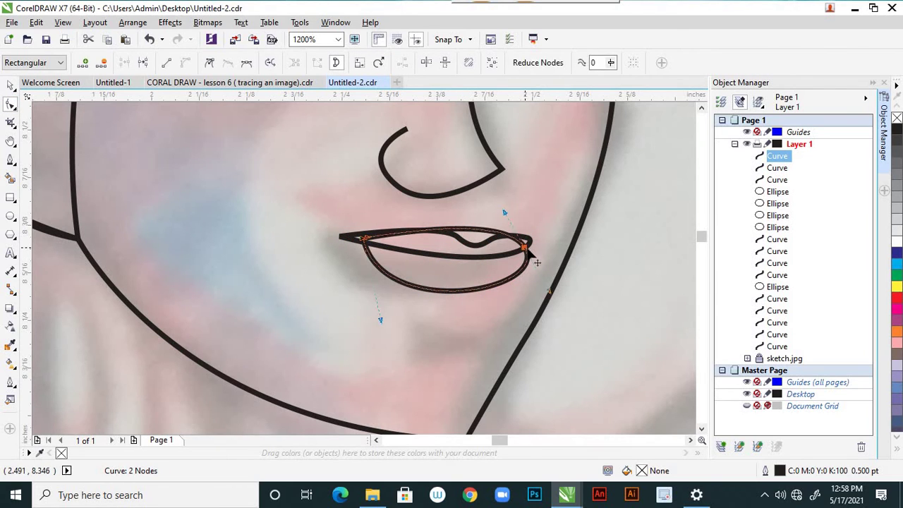
mouse_move(550, 291)
left_mouse_down()
mouse_move(555, 309)
mouse_move(548, 303)
left_mouse_up()
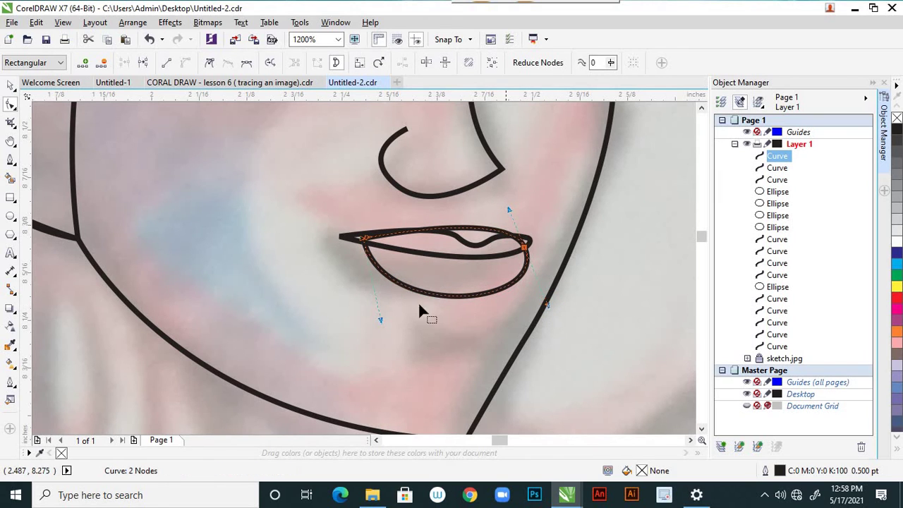
scroll(543, 272, "down", 2)
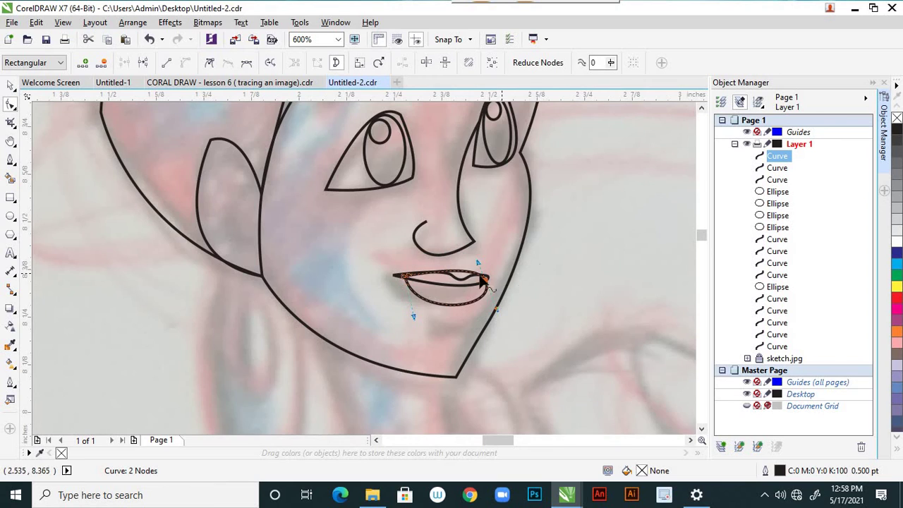
- Make the lower lip's right corner node a cusp and pull its upper handle down to flatten the upper edge
scroll(478, 277, "up", 3)
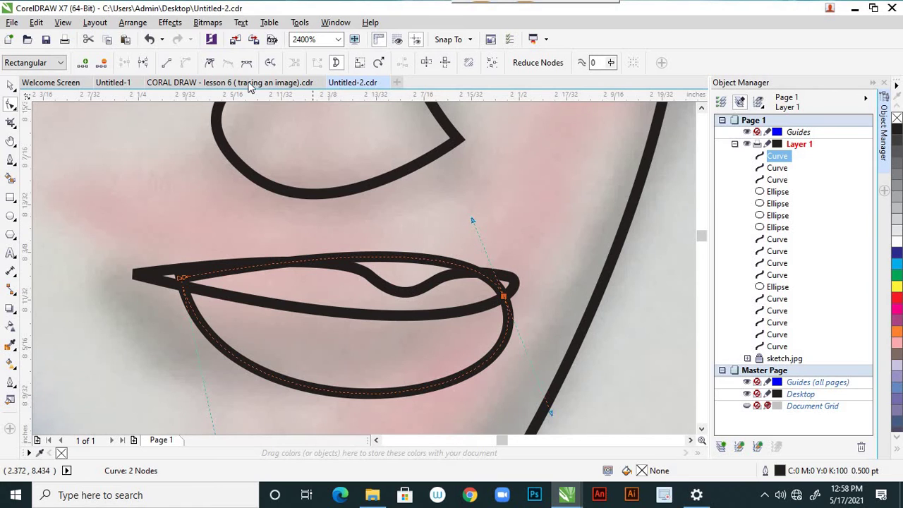
left_click(209, 65)
left_click_drag(472, 220, 414, 311)
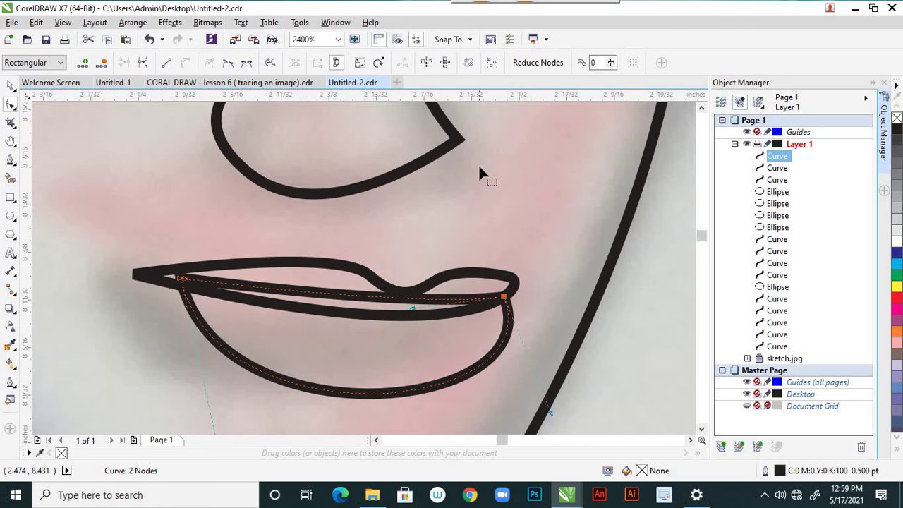
scroll(480, 169, "down", 1)
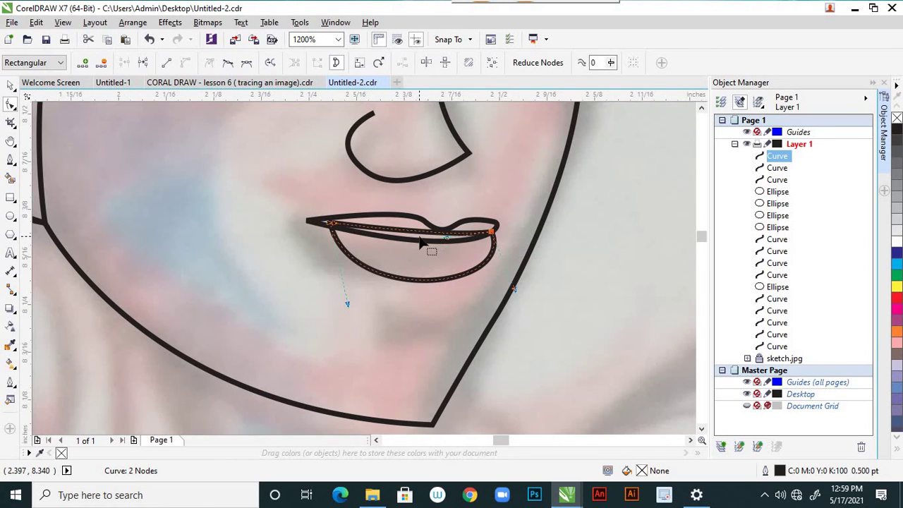
scroll(419, 243, "up", 1)
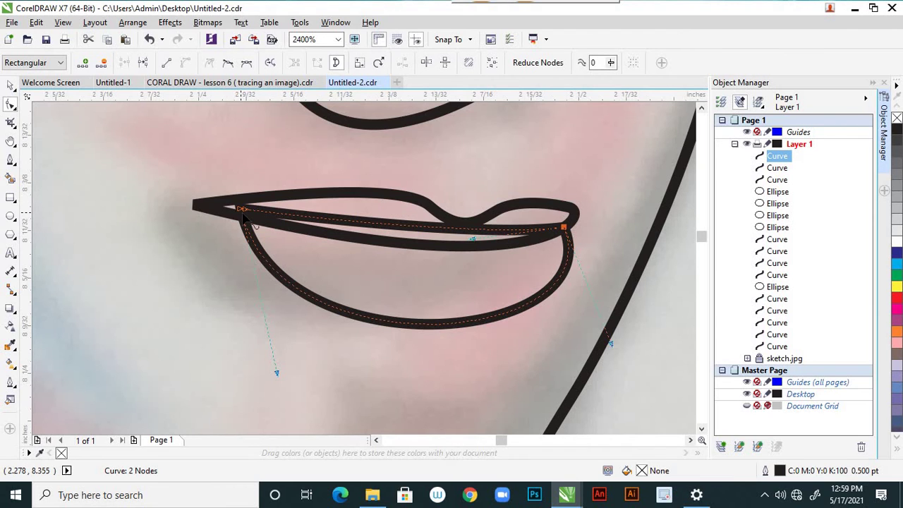
left_click(426, 228)
scroll(426, 227, "down", 4)
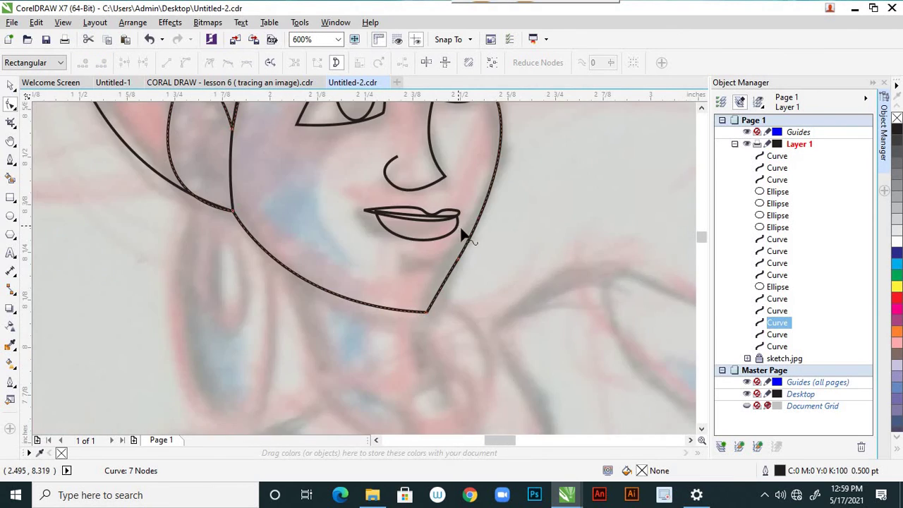
- Reshape the lower lip's bottom edge with the Shape tool, pulling its left node's lower handle up and adjusting the right corner's lower handle
scroll(459, 224, "up", 2)
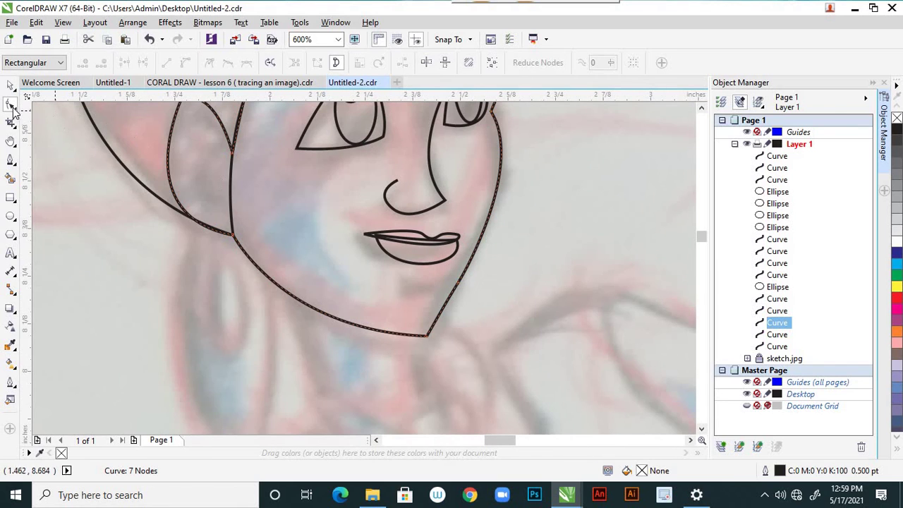
left_click(444, 256)
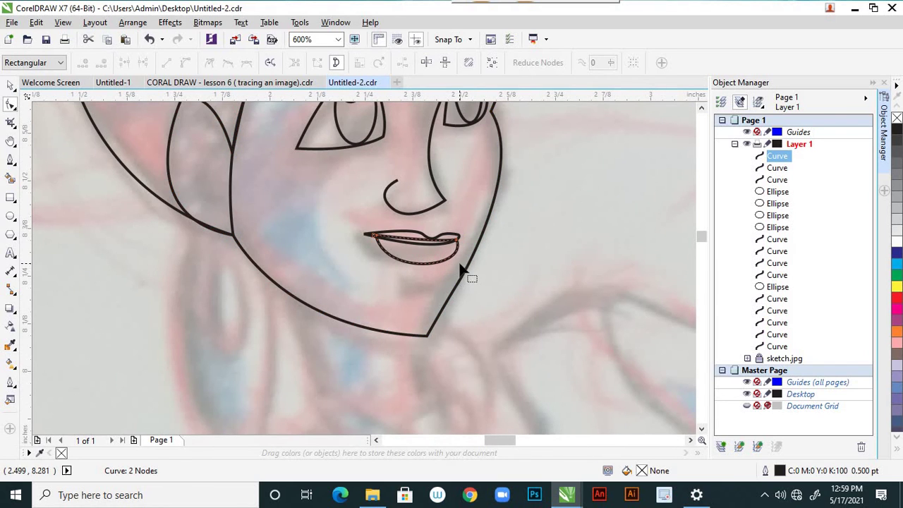
scroll(461, 268, "up", 1)
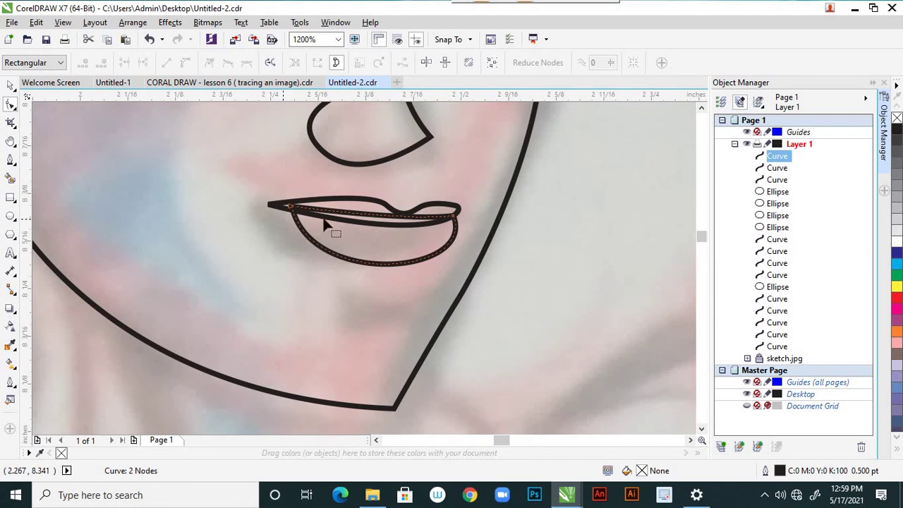
left_click(451, 216)
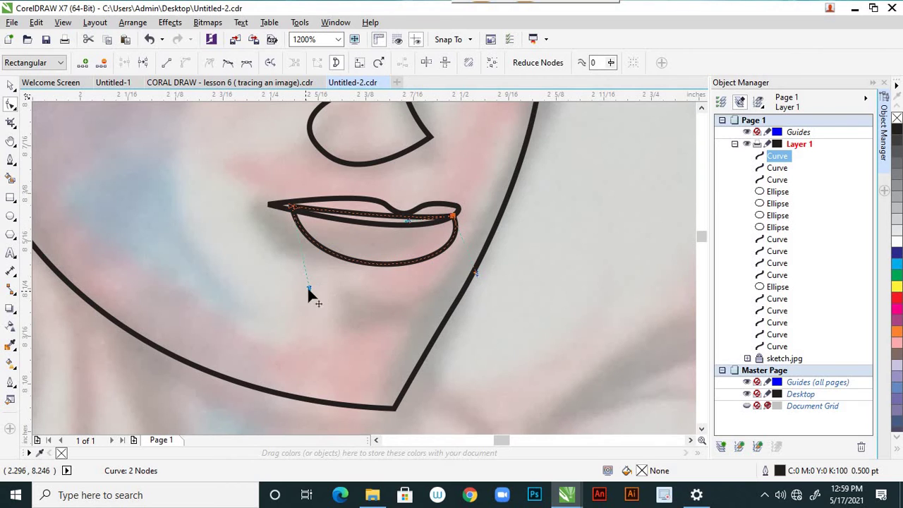
left_click_drag(308, 287, 301, 269)
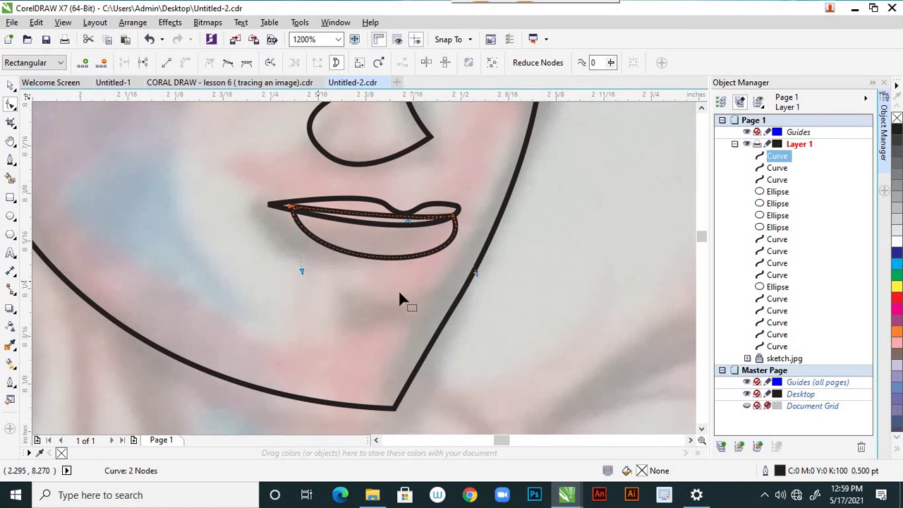
scroll(416, 292, "down", 1)
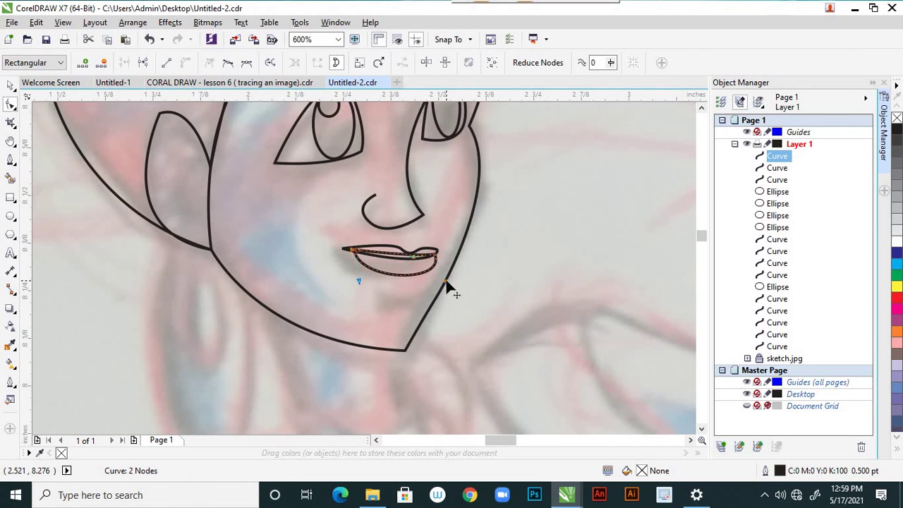
left_click_drag(447, 286, 441, 295)
- Finish editing the lower lip and save the drawing
left_click(410, 293)
scroll(431, 305, "down", 2)
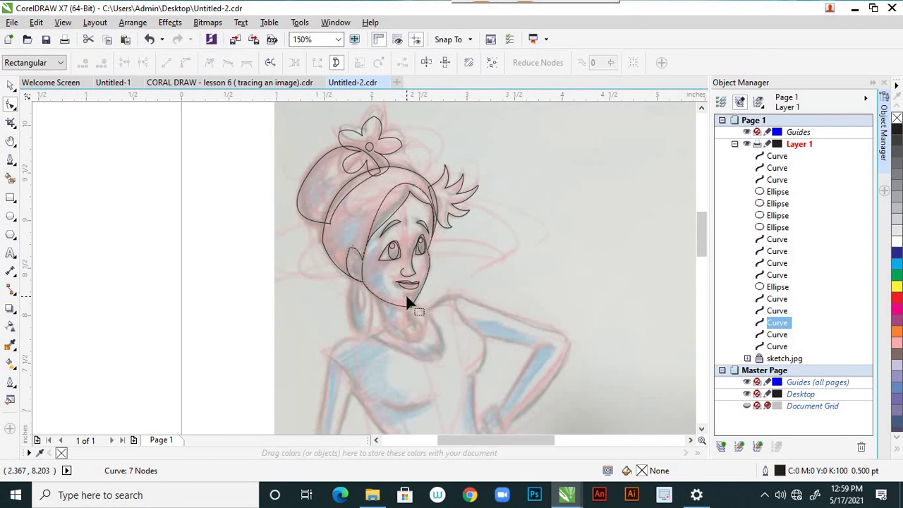
key("ctrl+s")
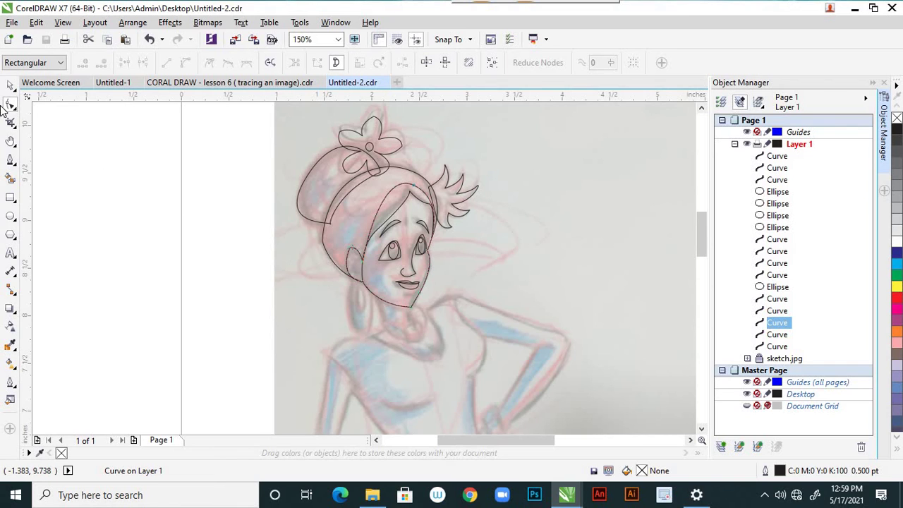
- Draw a tall ellipse about 0.16 in wide and 0.448 in high below the ear as the earring's outer outline
left_click(10, 160)
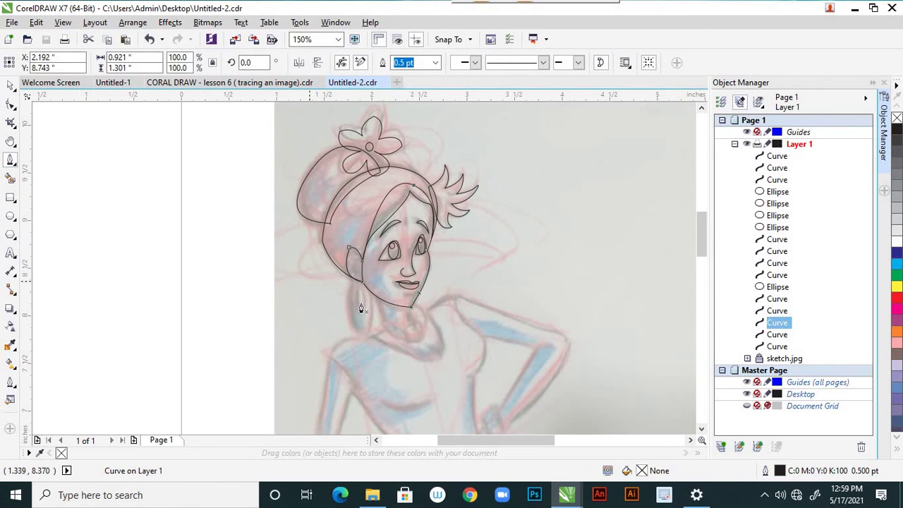
scroll(362, 289, "up", 2)
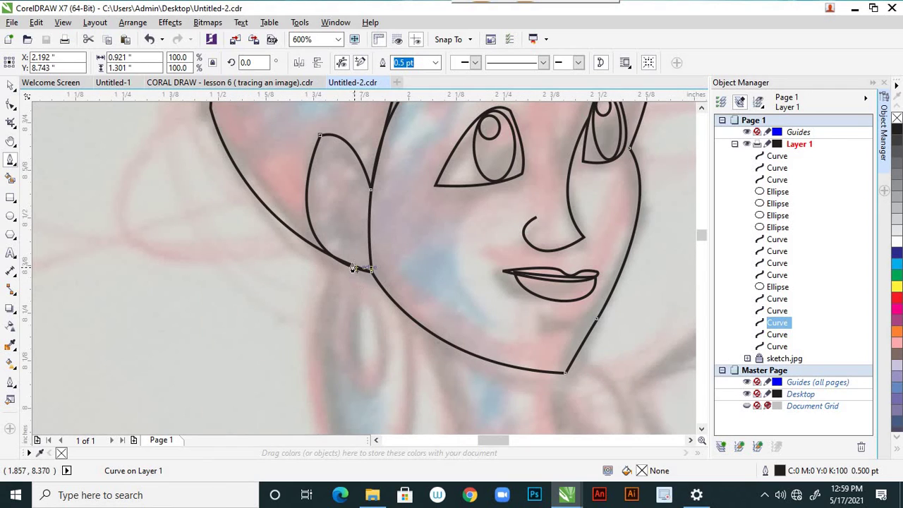
left_click(14, 218)
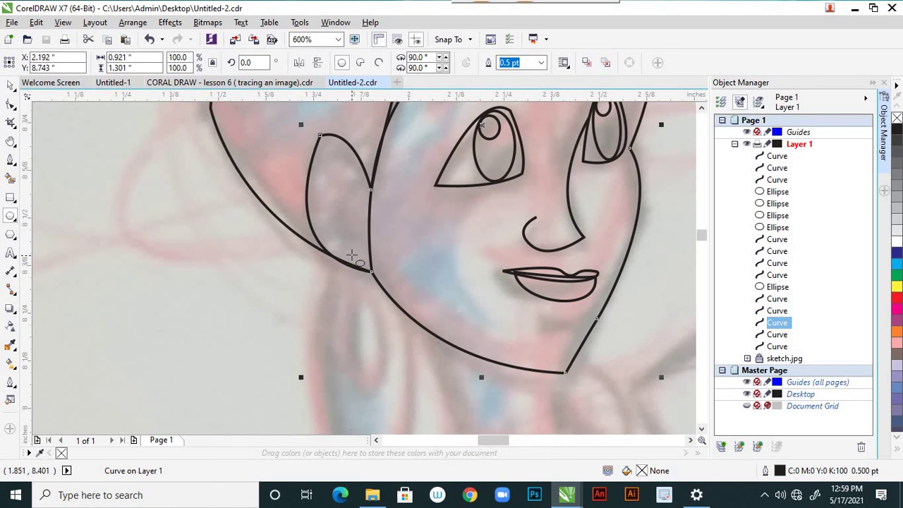
scroll(352, 260, "down", 2)
left_click_drag(350, 256, 379, 339)
- Draw a smaller ellipse about 0.066 by 0.257 in inside the earring outline as its inner opening
scroll(361, 275, "up", 1)
scroll(359, 265, "up", 1)
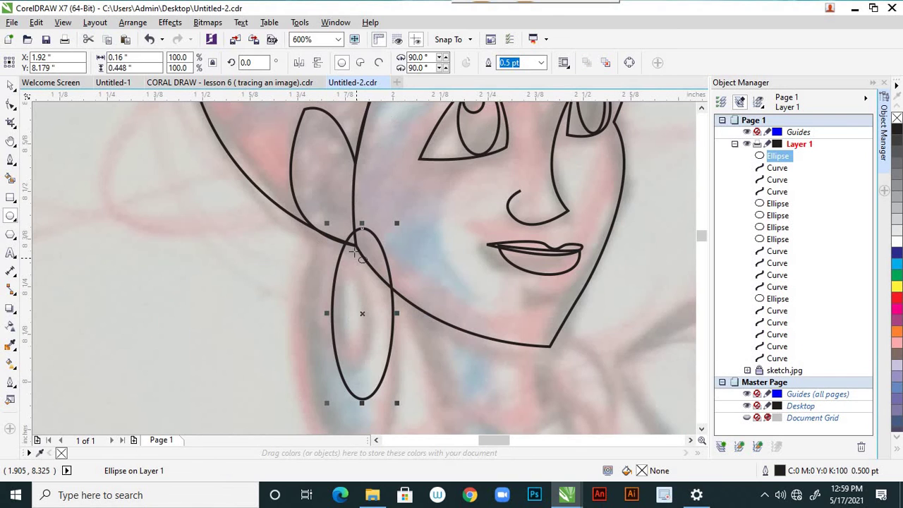
left_click_drag(357, 246, 381, 343)
- Nudge the earring's outer ellipse left to an X position of 1.87 in so it hangs under the earlobe
left_click(11, 85)
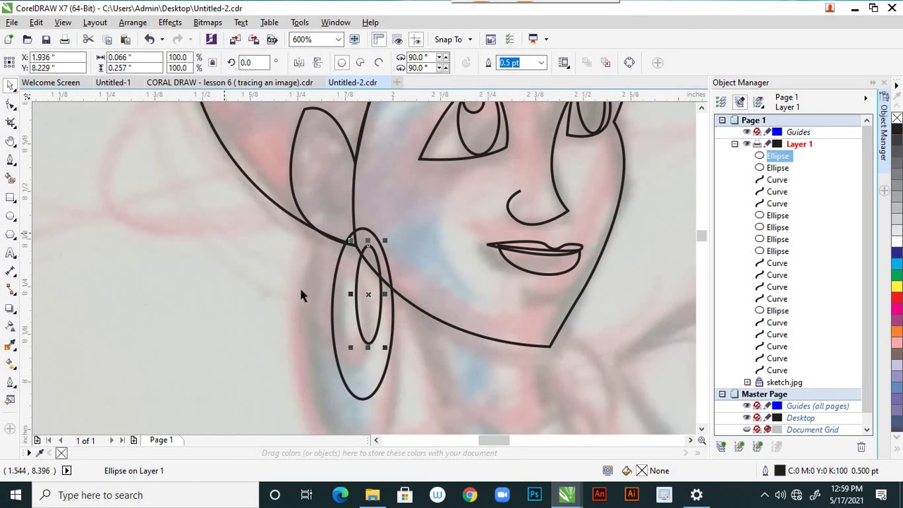
left_click(334, 305)
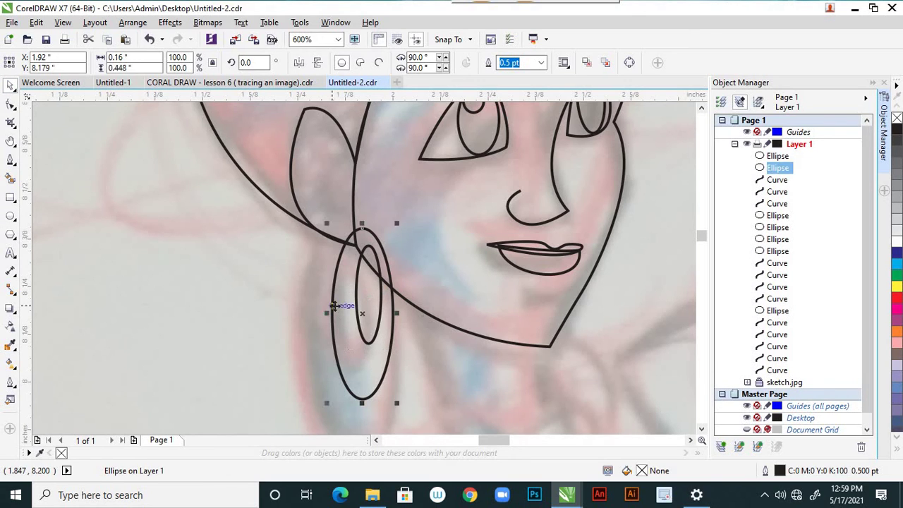
key("Left")
key("Left")
key("Left")
key("Left")
key("Left")
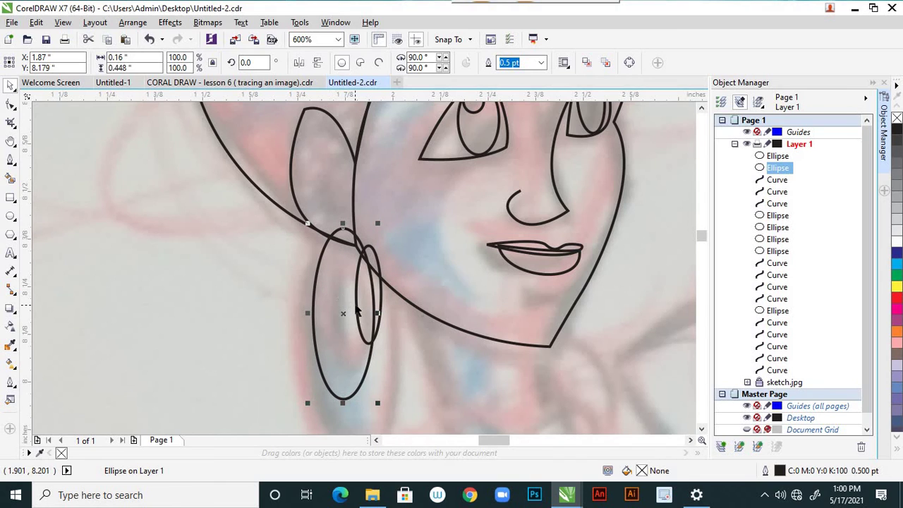
- Nudge the earring's inner ellipse left and slightly up to about X 1.876 in, Y 8.239 in, inside the outer ellipse
left_click(356, 309)
key("Left")
key("Left")
key("Left")
key("Left")
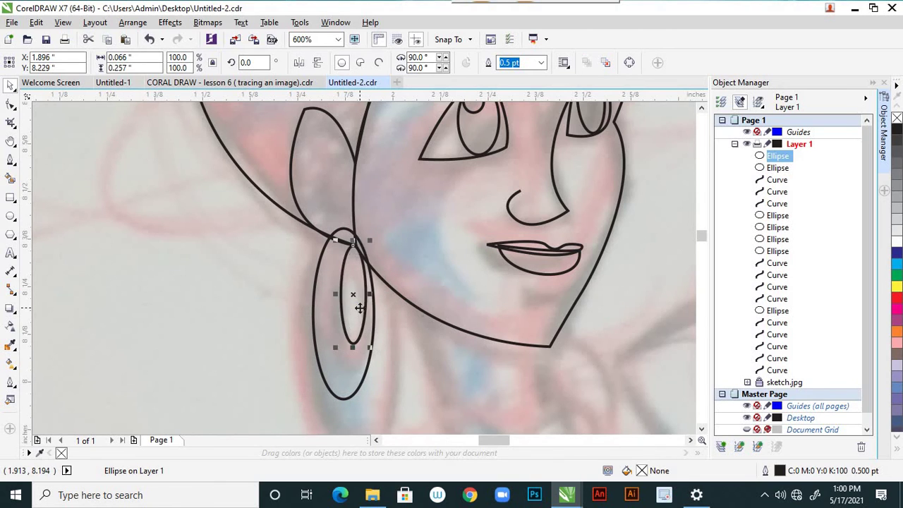
key("Left")
key("Left")
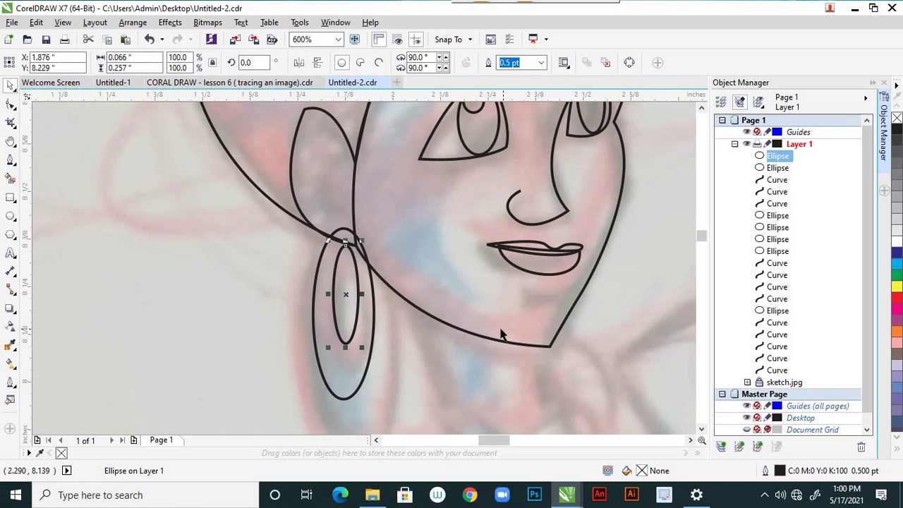
key("Left")
key("Up")
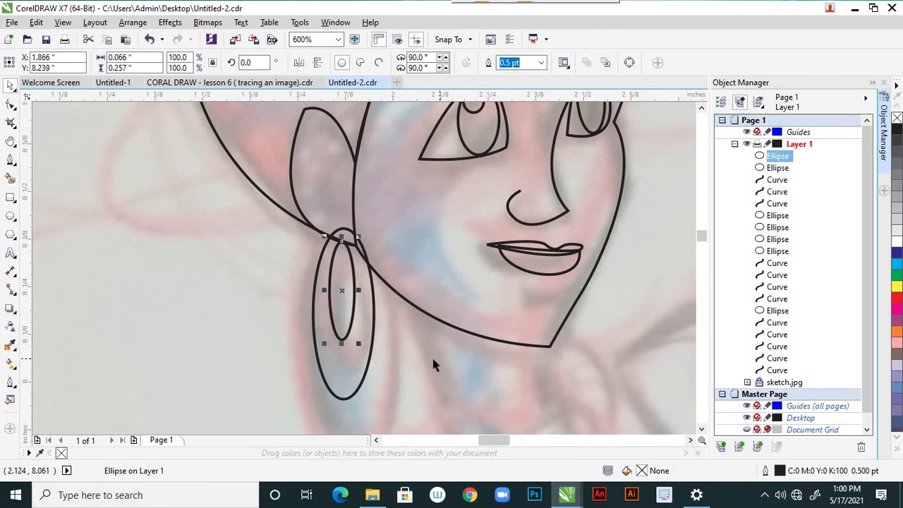
key("Down")
key("Up")
key("Right")
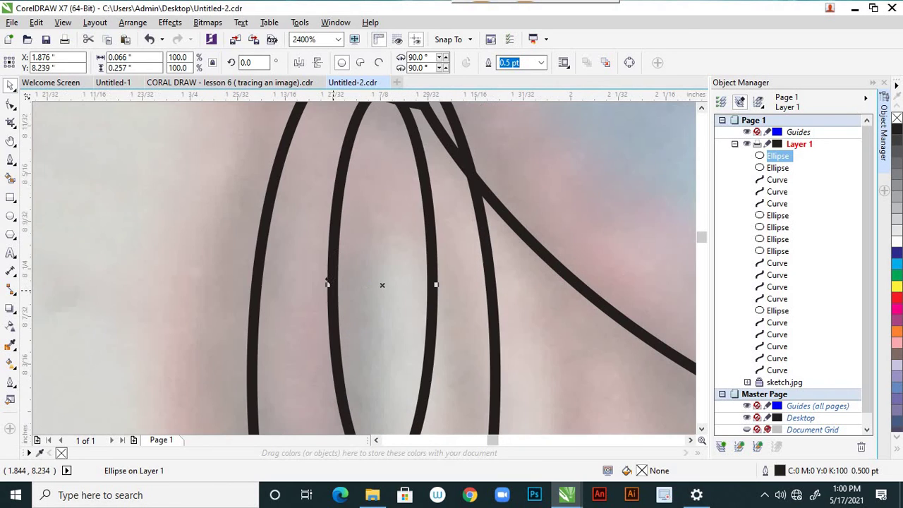
- Fine-tune the inner ellipse's position to X 1.873 in, Y 8.24 in to centre it horizontally in the earring, and deselect it
scroll(333, 282, "up", 2)
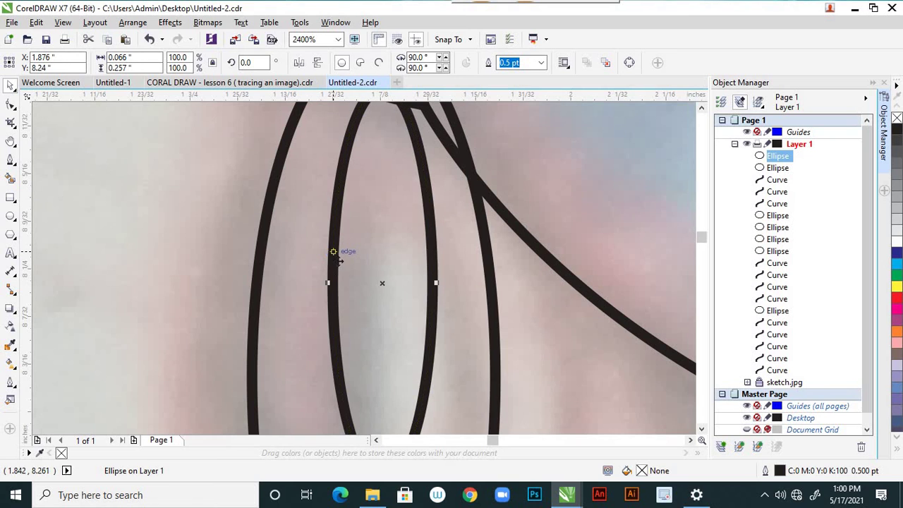
scroll(335, 271, "down", 2)
scroll(334, 272, "down", 2)
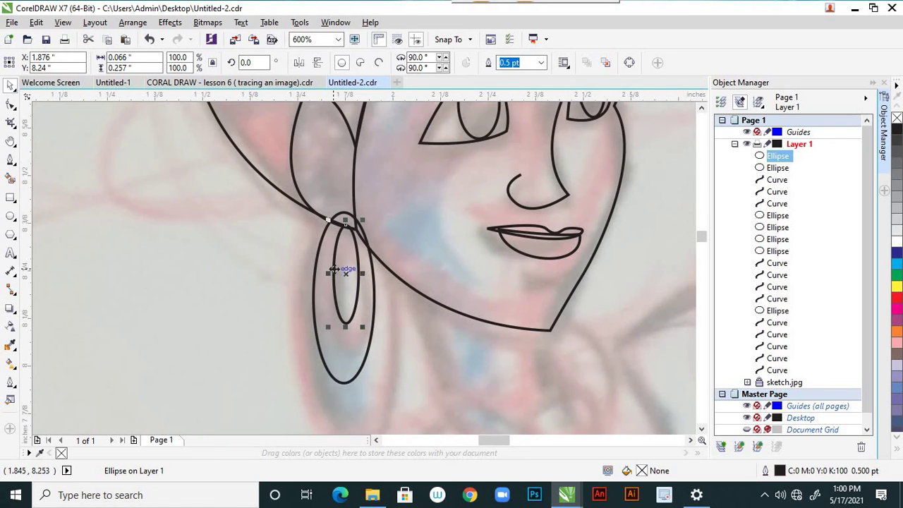
scroll(331, 270, "up", 3)
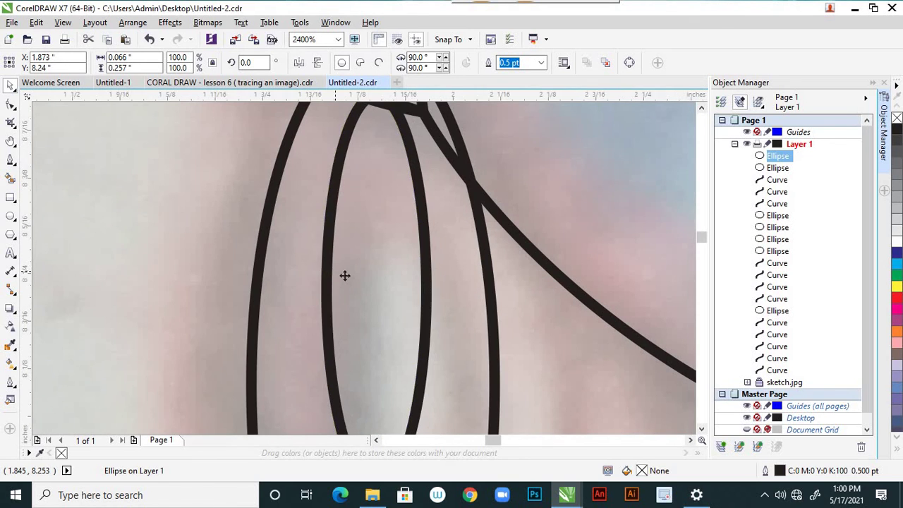
scroll(338, 272, "down", 2)
left_click(246, 275)
- Draw an open, hooked inner-ear line about 0.08 by 0.154 in inside the ear outline with the Pen tool
scroll(302, 295, "down", 2)
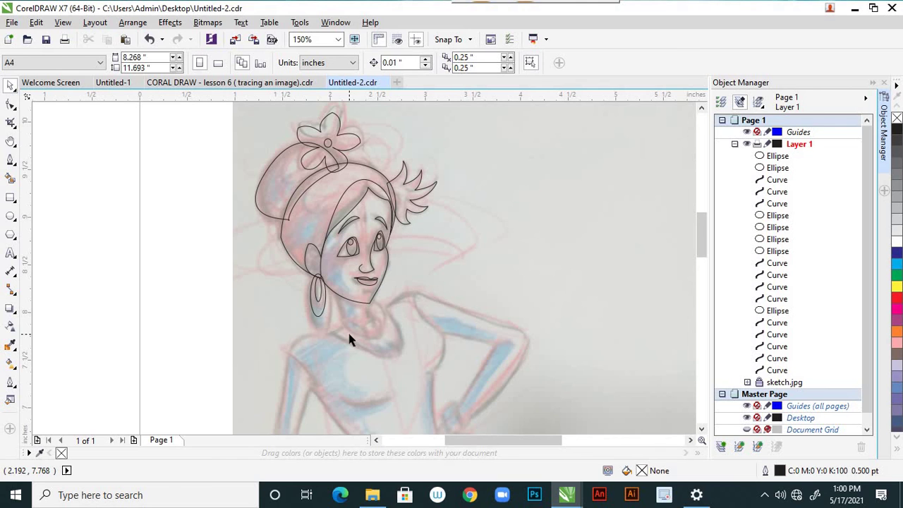
scroll(317, 307, "up", 2)
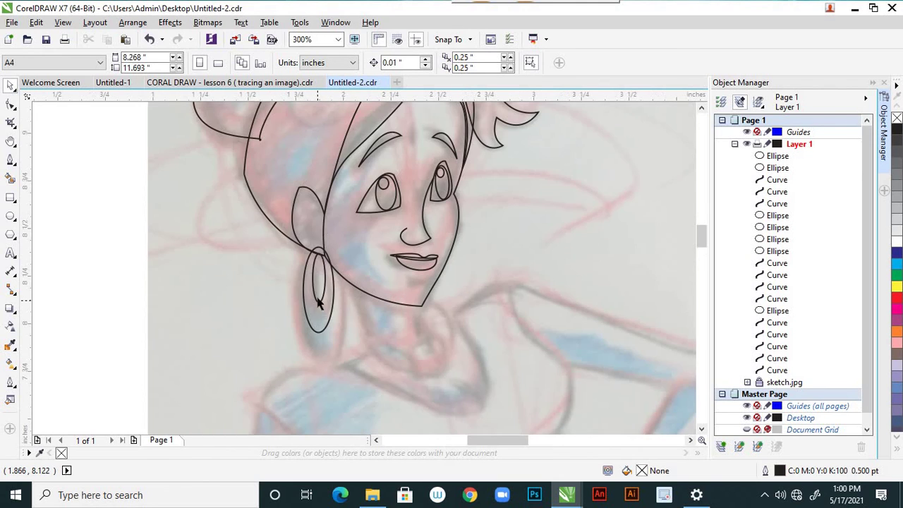
scroll(321, 251, "down", 1)
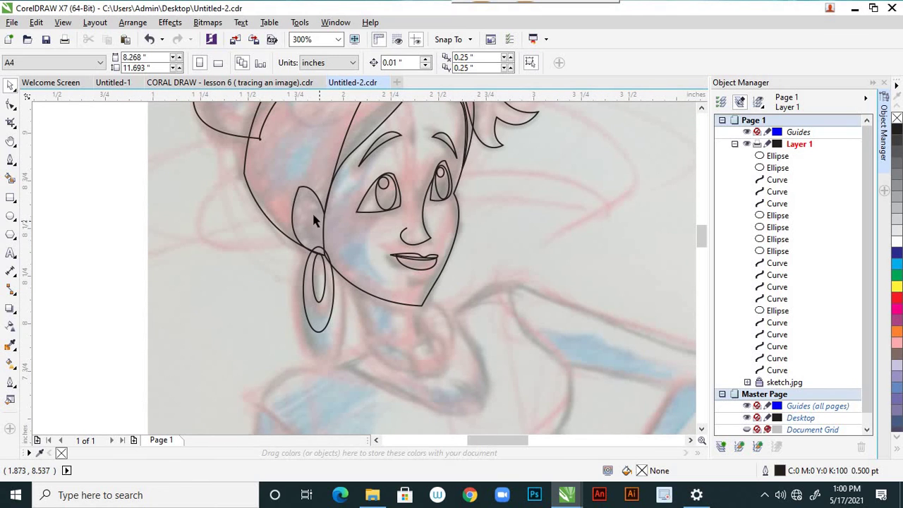
scroll(314, 213, "up", 1)
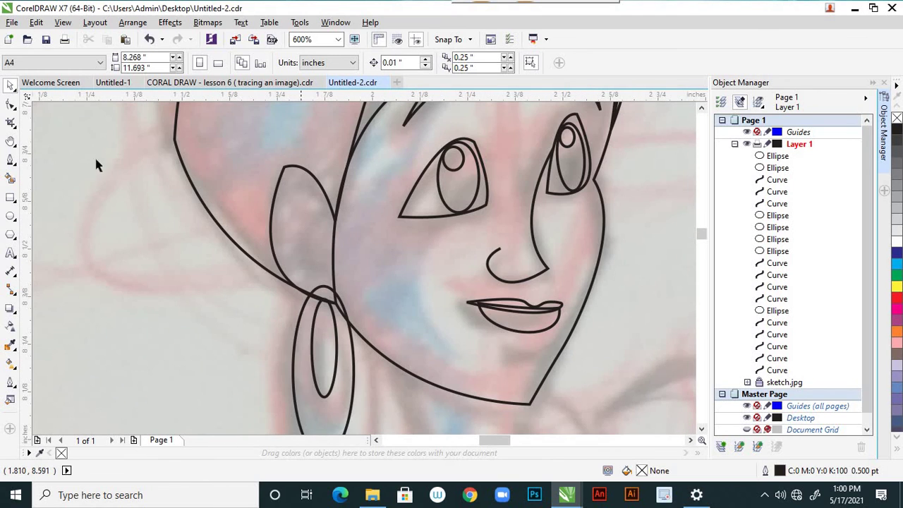
left_click(10, 159)
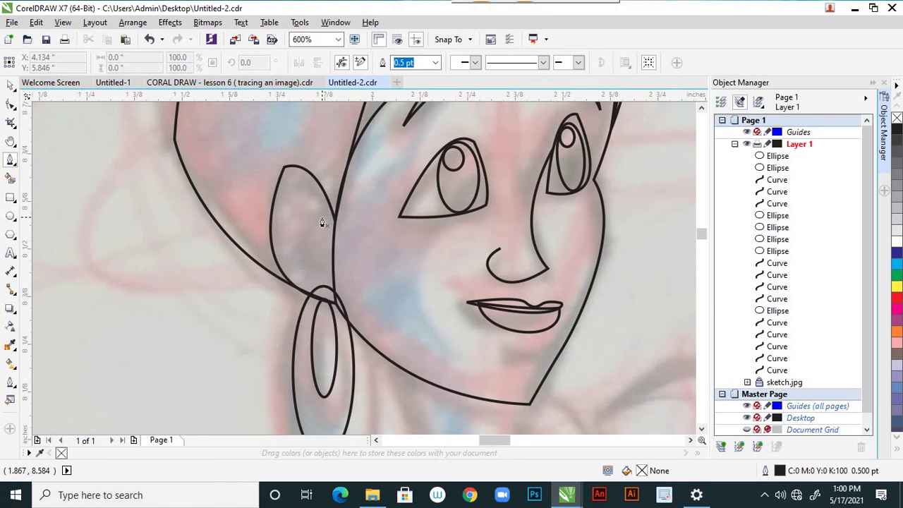
left_click_drag(296, 206, 298, 221)
left_click(321, 216)
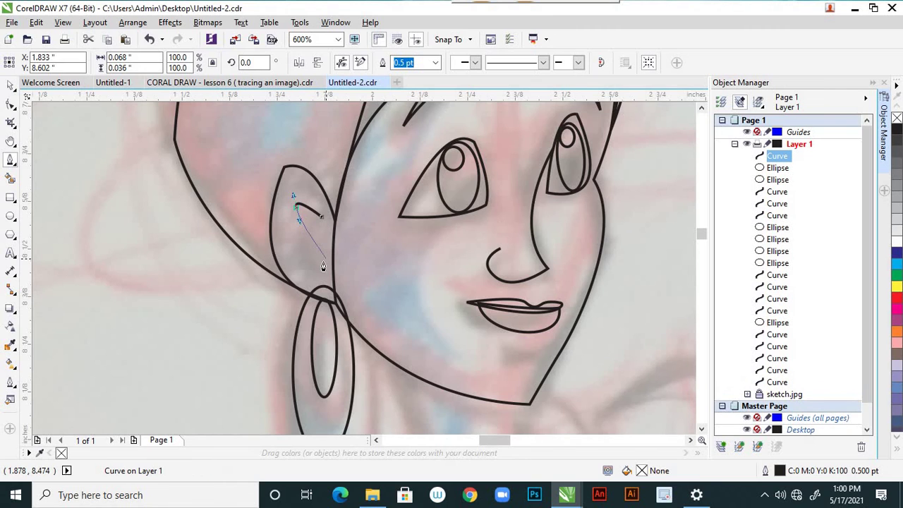
left_click_drag(321, 262, 304, 263)
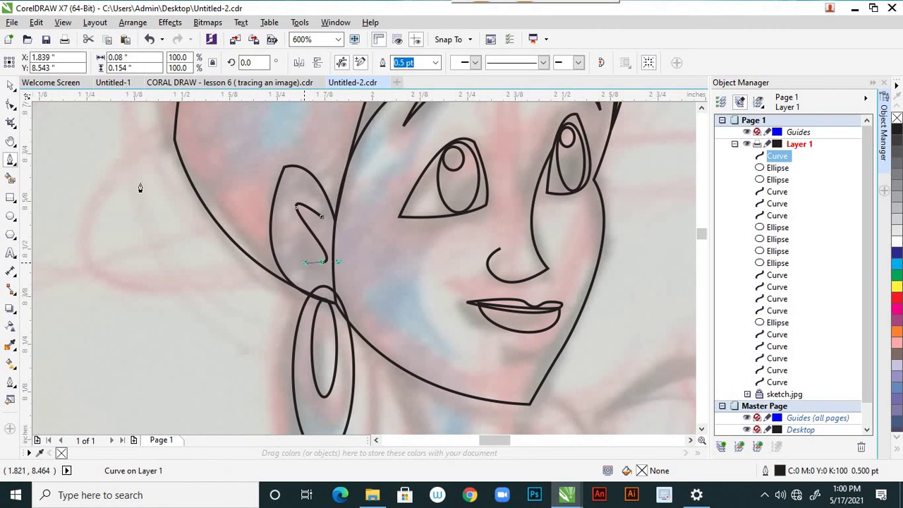
- Move the inner-ear line's upper and lower end nodes slightly left with the Shape tool to tighten its shape
key("F10")
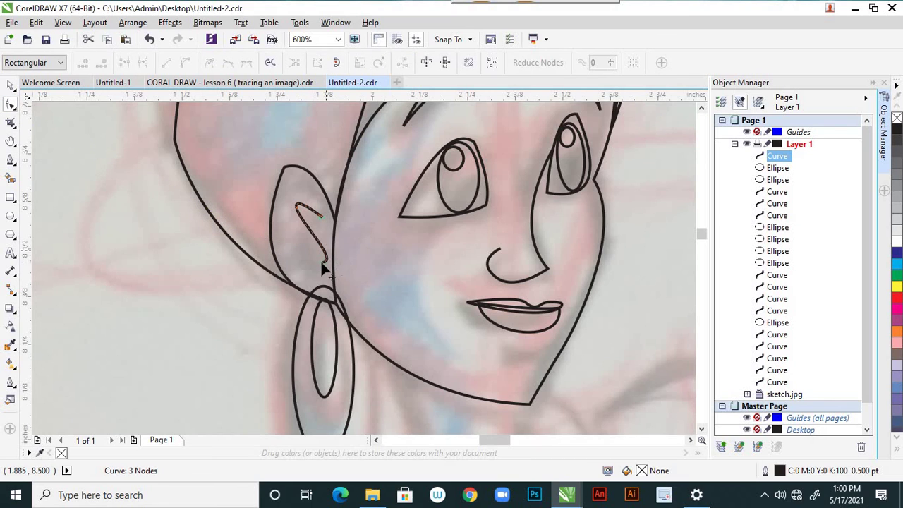
left_click_drag(322, 263, 309, 262)
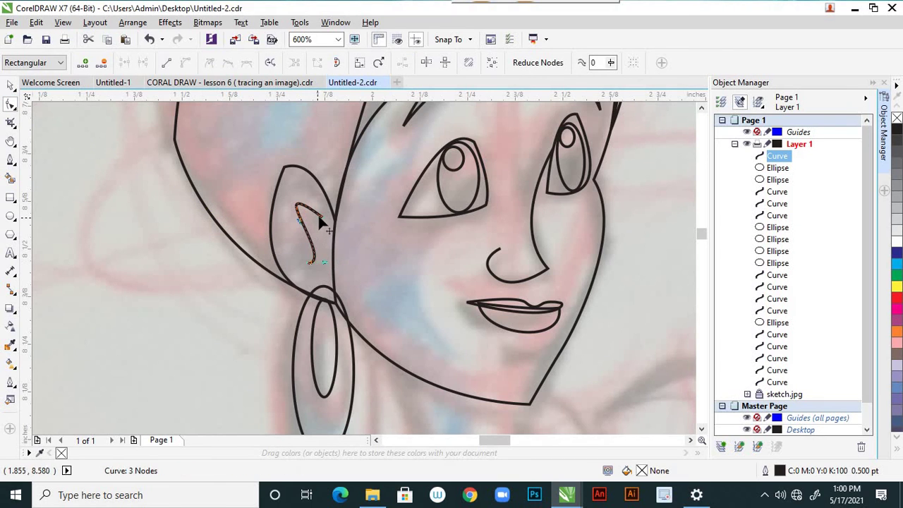
left_click_drag(321, 222, 296, 210)
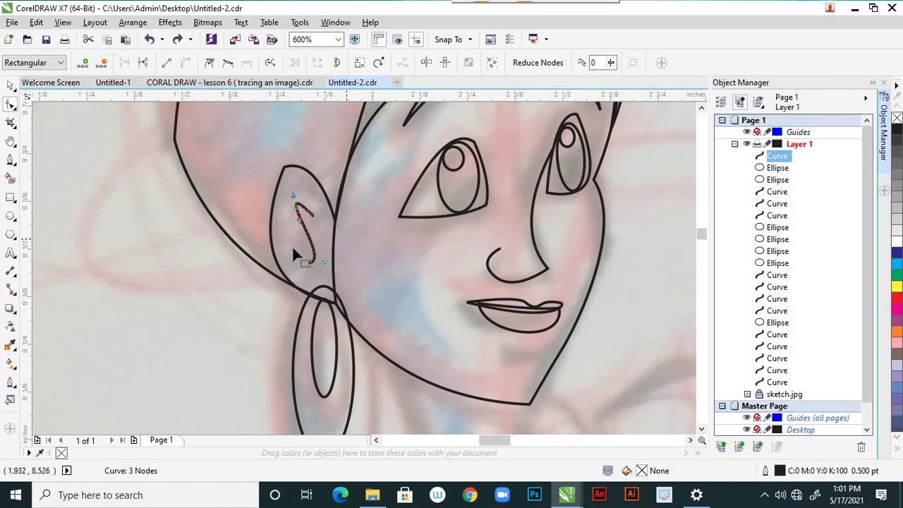
- Deselect everything on the page and save the drawing with the finished ear and earring
left_click(334, 251)
scroll(388, 261, "down", 3)
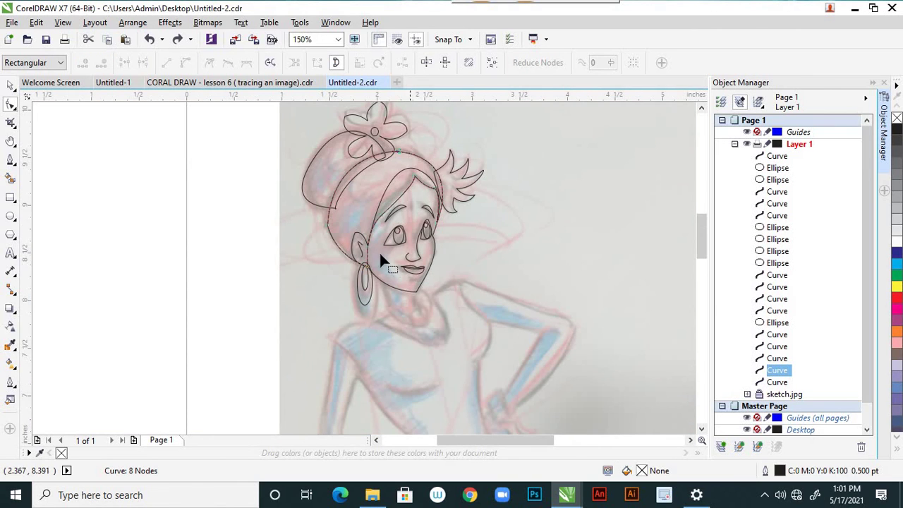
left_click(10, 85)
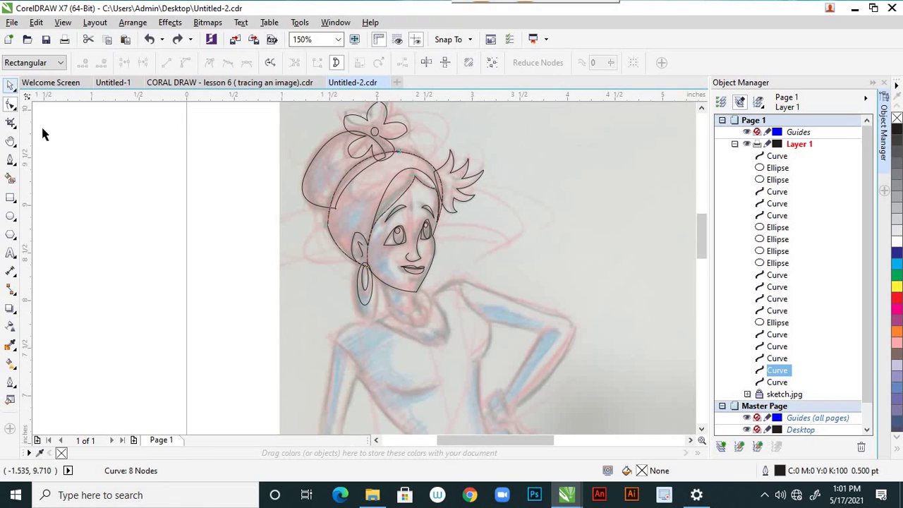
left_click(134, 195)
key("ctrl+s")
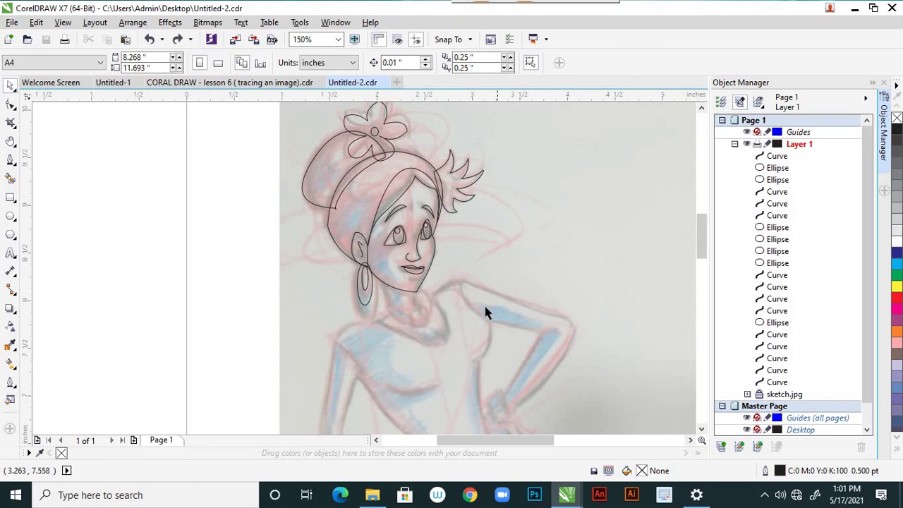
- Examine the traced head against the whole sketch, including the untraced neck, arms, torso, skirt and legs
scroll(478, 288, "down", 1)
scroll(453, 286, "down", 1)
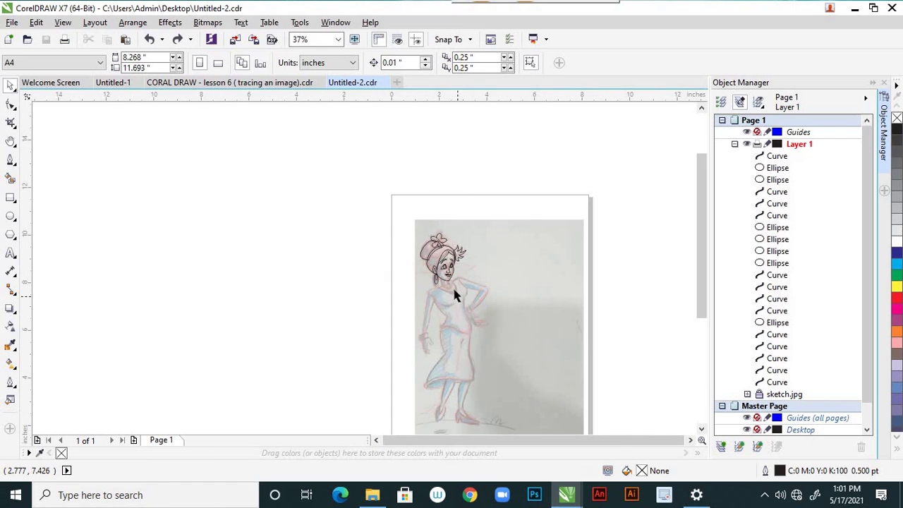
scroll(454, 288, "up", 1)
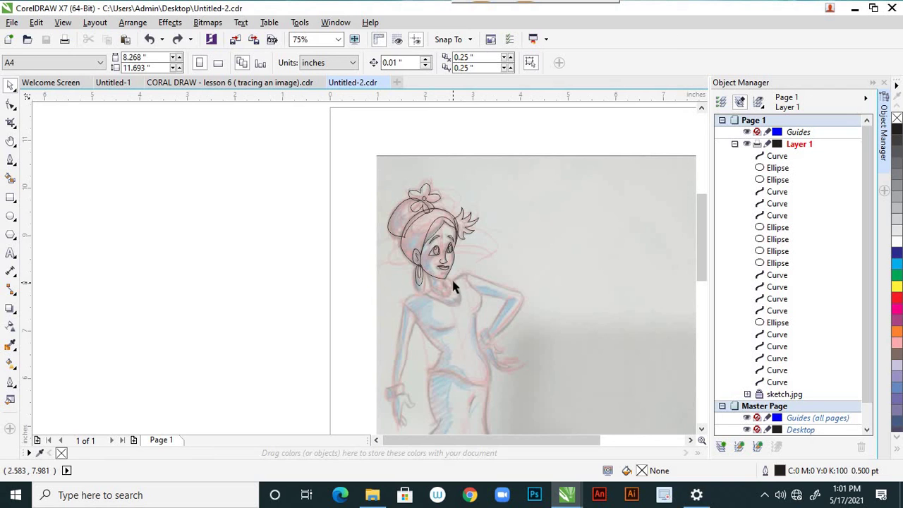
scroll(440, 286, "up", 2)
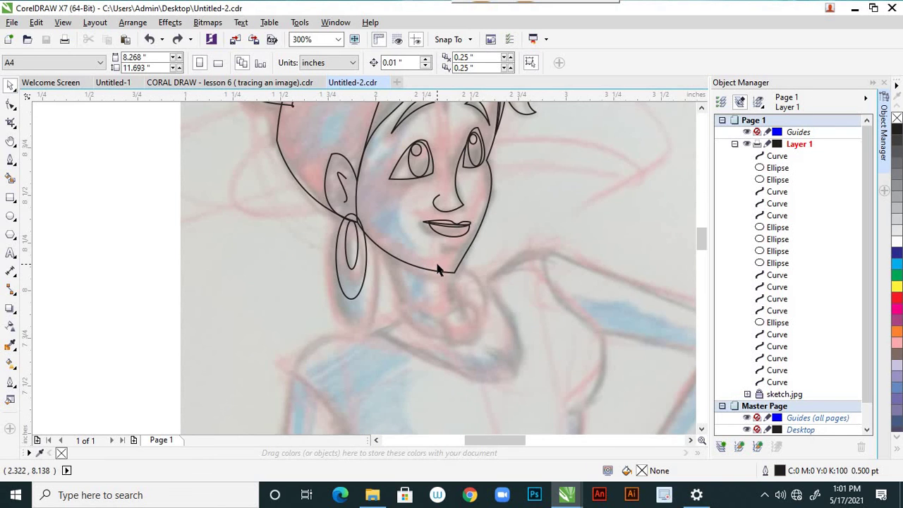
scroll(437, 269, "down", 1)
scroll(437, 266, "down", 1)
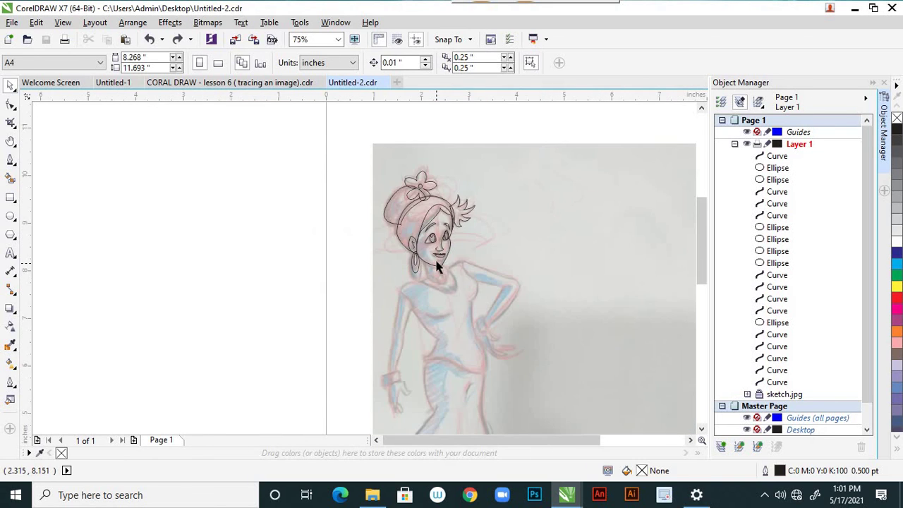
scroll(437, 263, "down", 1)
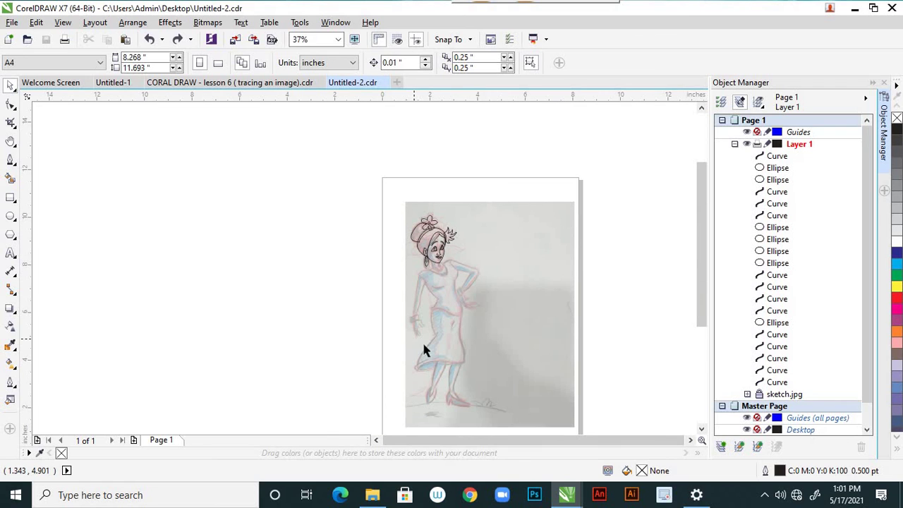
scroll(426, 316, "up", 1)
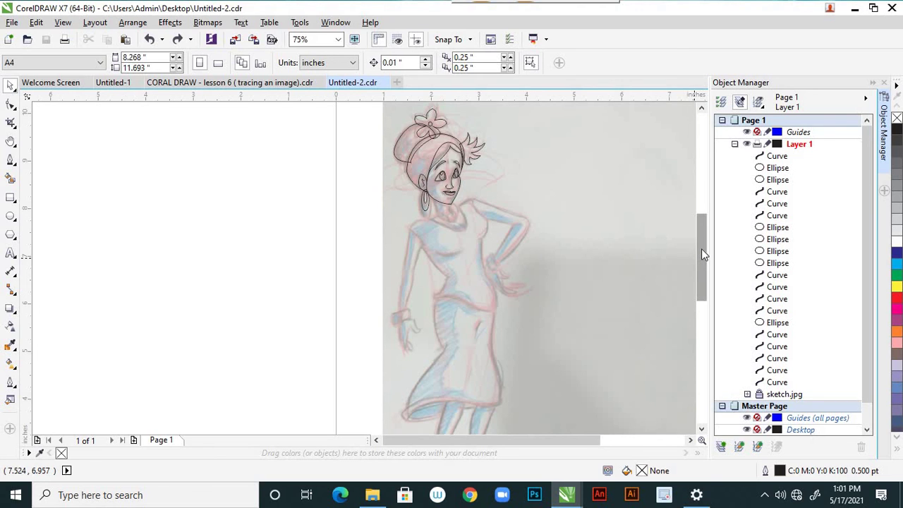
left_click_drag(703, 241, 704, 236)
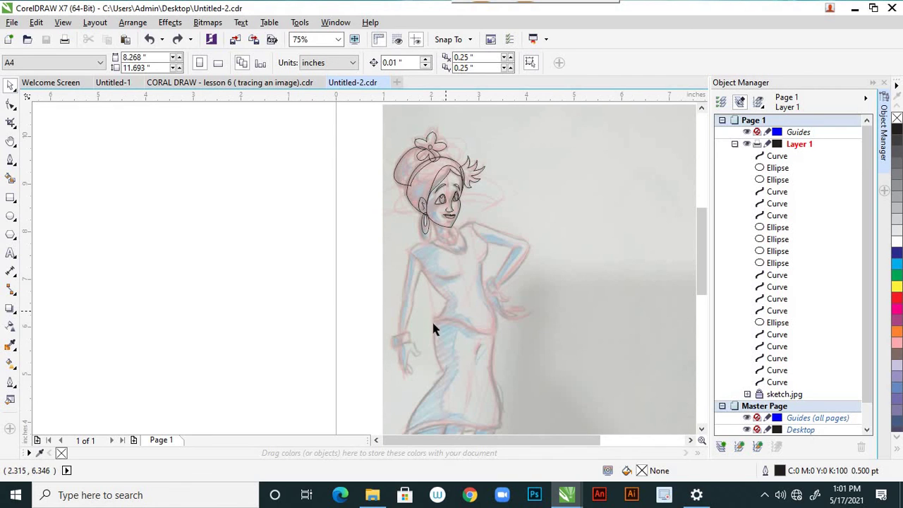
mouse_move(701, 253)
left_mouse_down()
mouse_move(704, 282)
mouse_move(465, 187)
left_mouse_up()
scroll(446, 165, "up", 1)
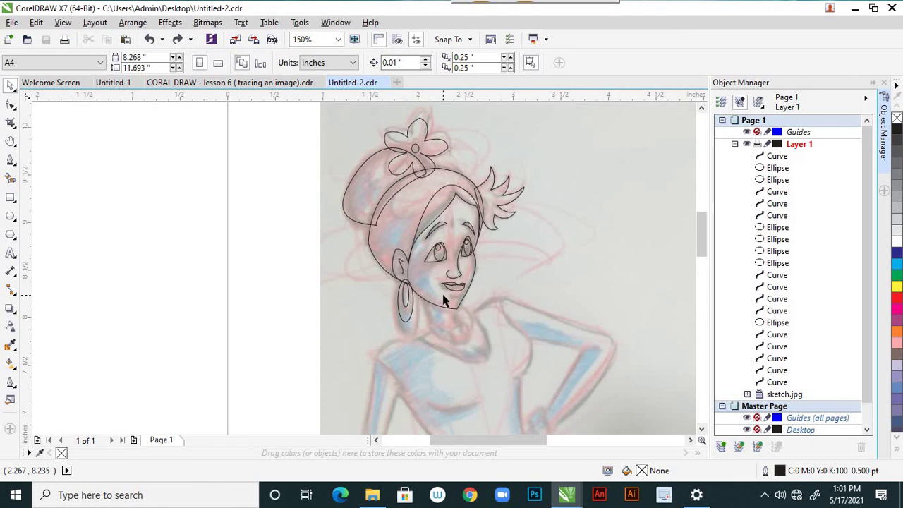
scroll(457, 218, "up", 2)
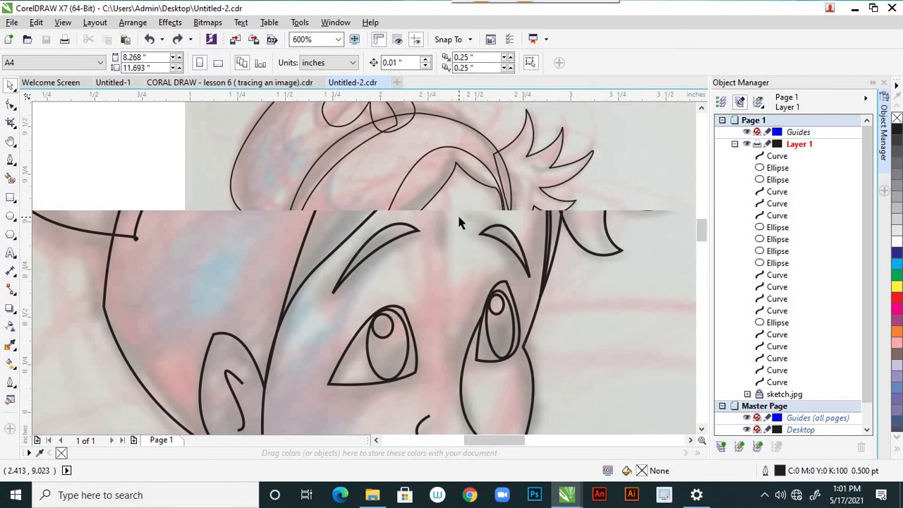
scroll(458, 218, "down", 3)
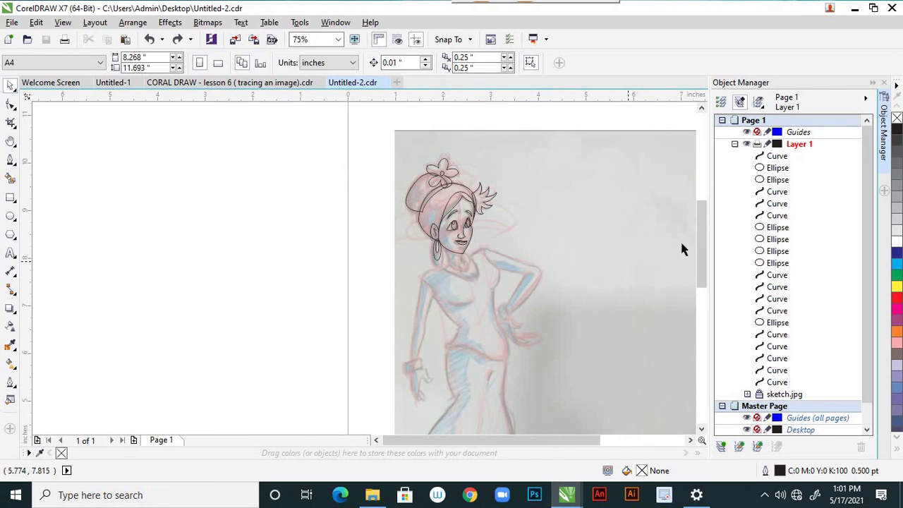
left_click_drag(701, 244, 699, 269)
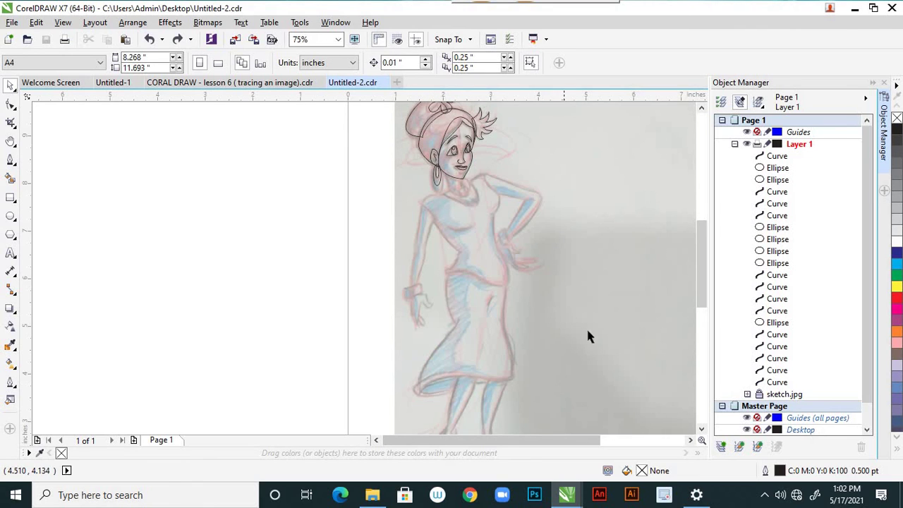
left_click_drag(700, 273, 700, 246)
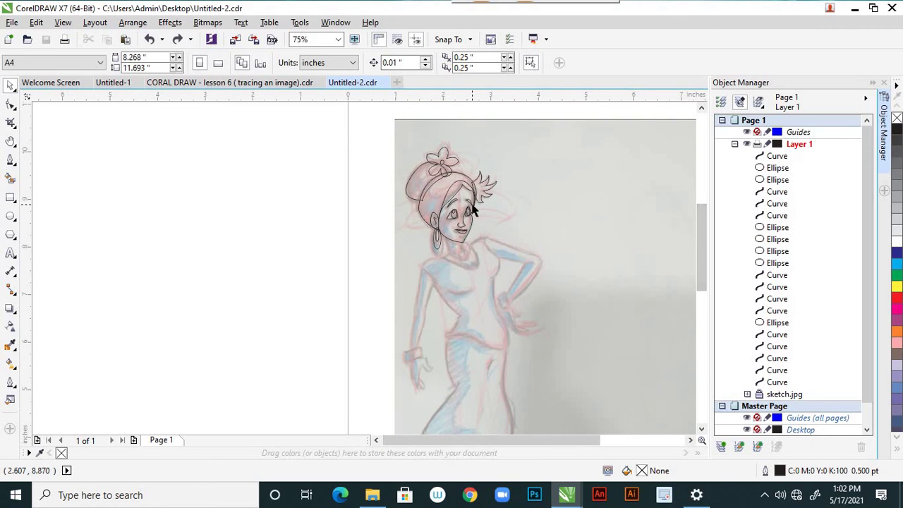
scroll(474, 212, "up", 2)
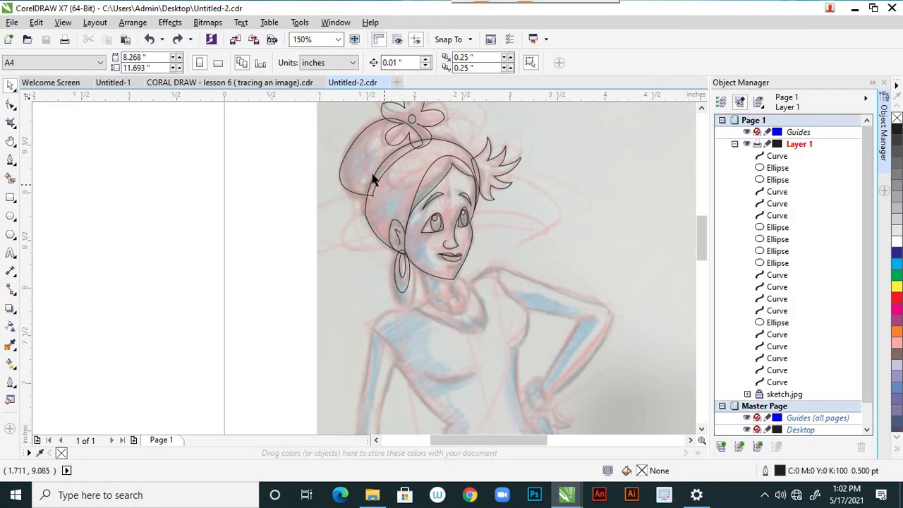
scroll(373, 178, "up", 4)
scroll(373, 178, "down", 4)
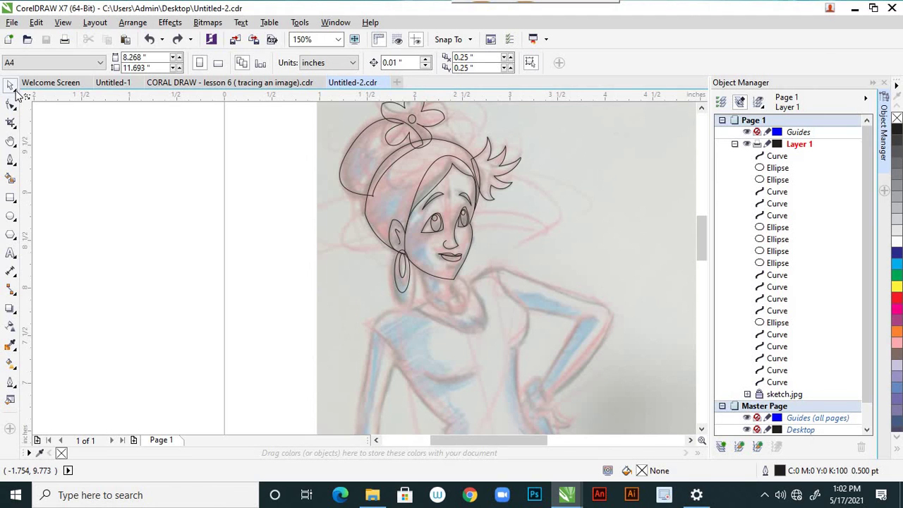
- Inspect the main hair outline's nodes with the Shape tool, selecting the node at its outer back edge, and deselect the curve
left_click(379, 238)
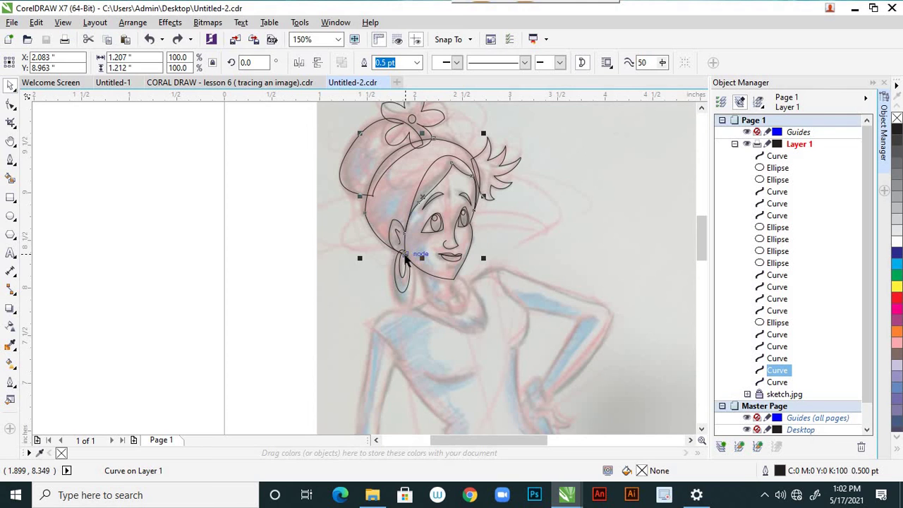
scroll(406, 259, "up", 2)
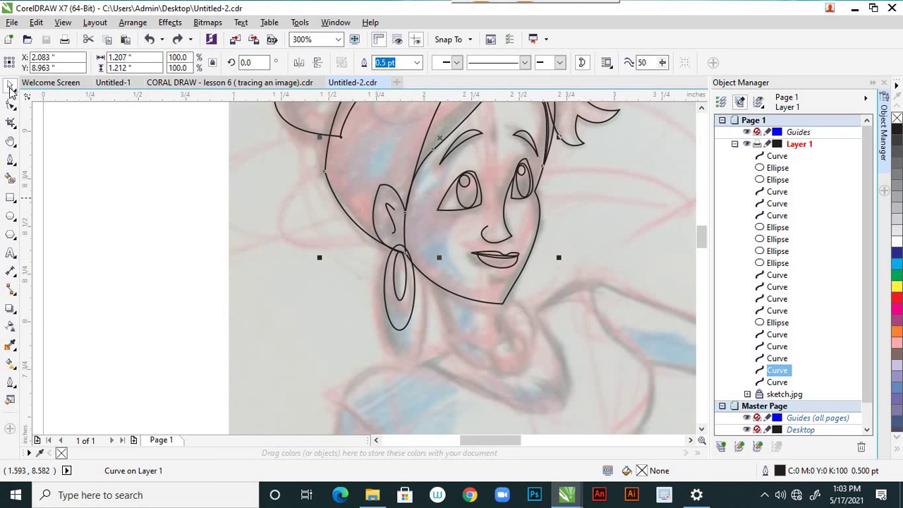
left_click(10, 107)
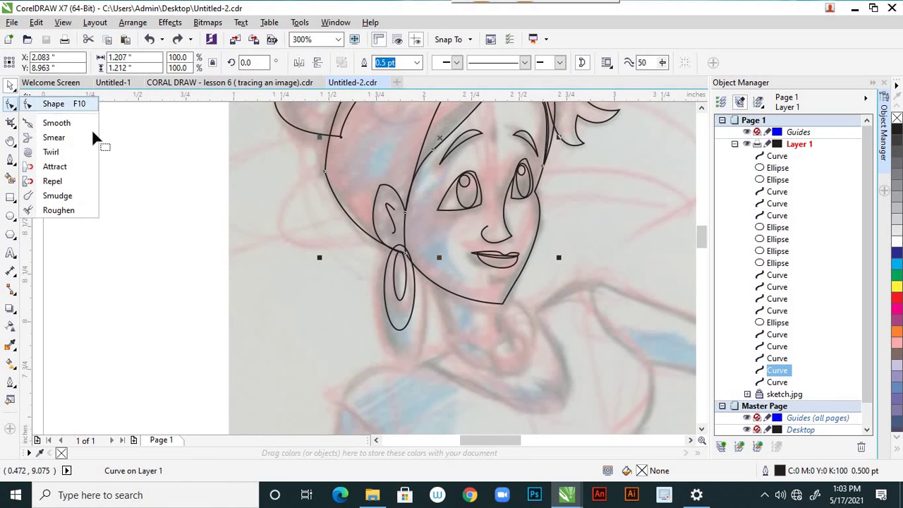
left_click(47, 106)
left_click(325, 171)
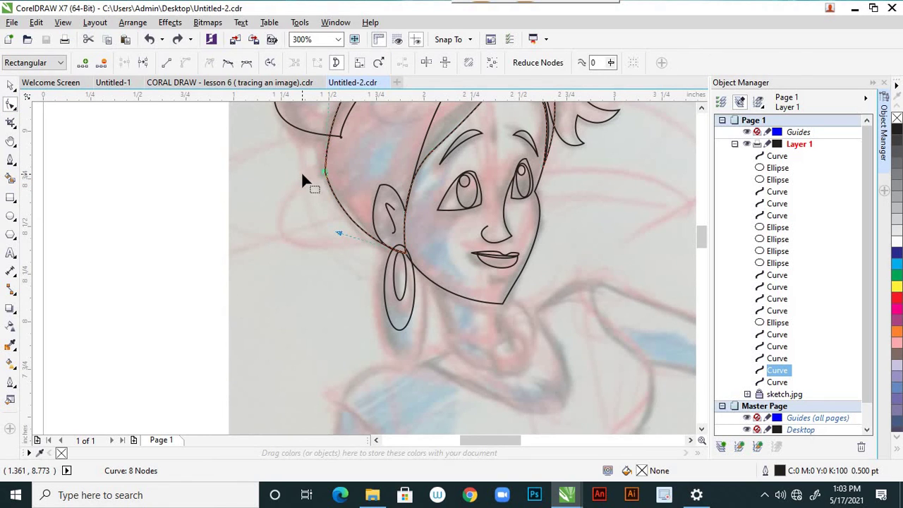
left_click(103, 64)
left_click(13, 92)
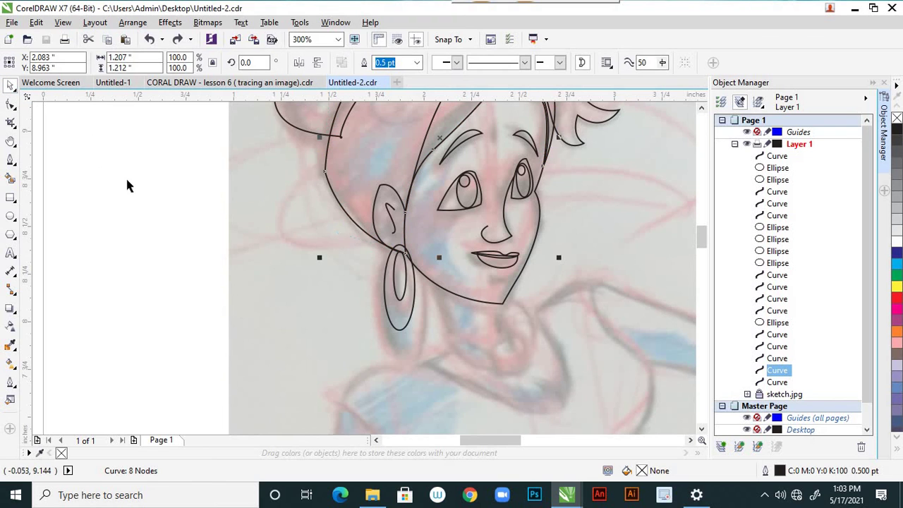
left_click(126, 181)
scroll(369, 233, "down", 4)
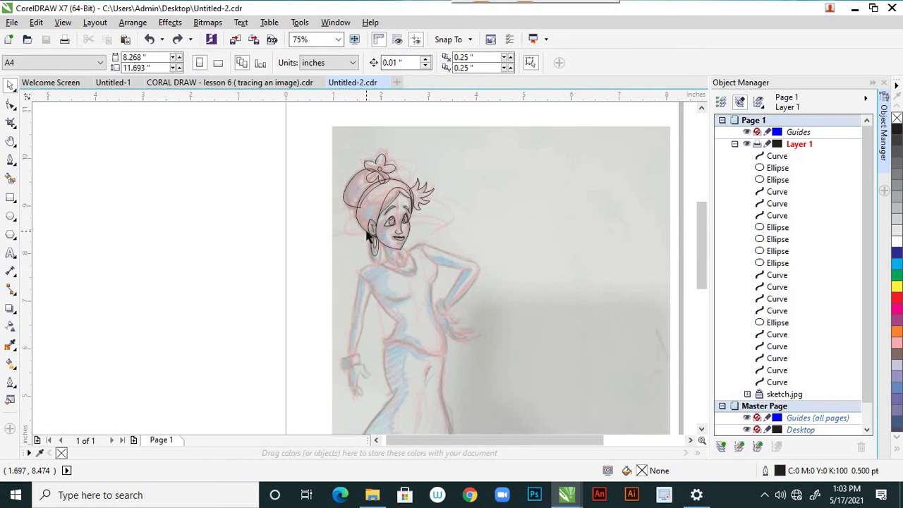